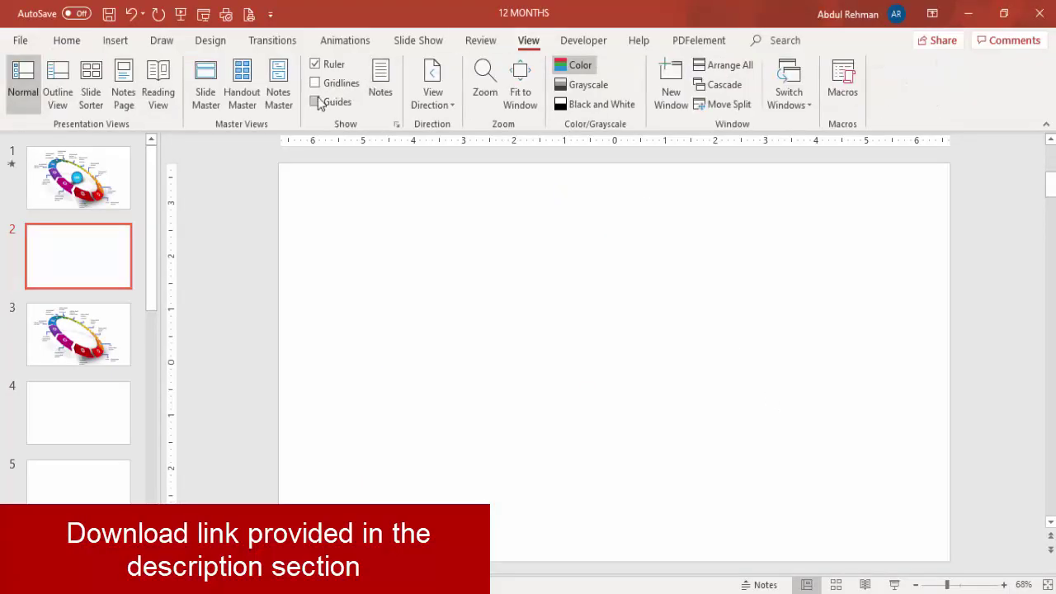
Draw a large blue oval, centre it on the slide, and remove its outline
click(116, 39)
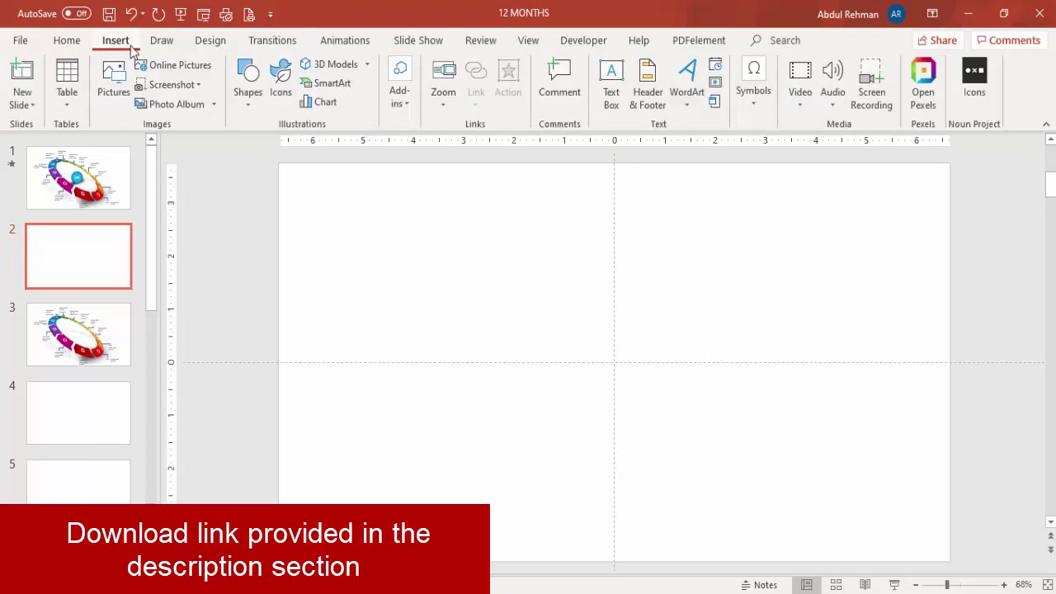
click(246, 104)
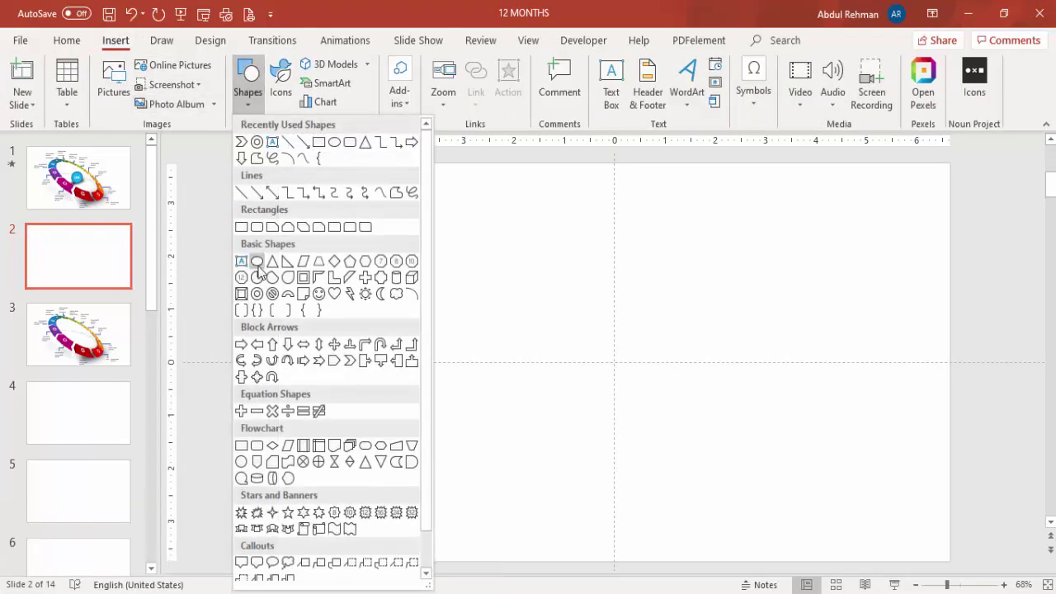
click(258, 272)
drag(497, 205, 770, 561)
drag(698, 439, 670, 418)
click(881, 72)
click(885, 105)
click(877, 73)
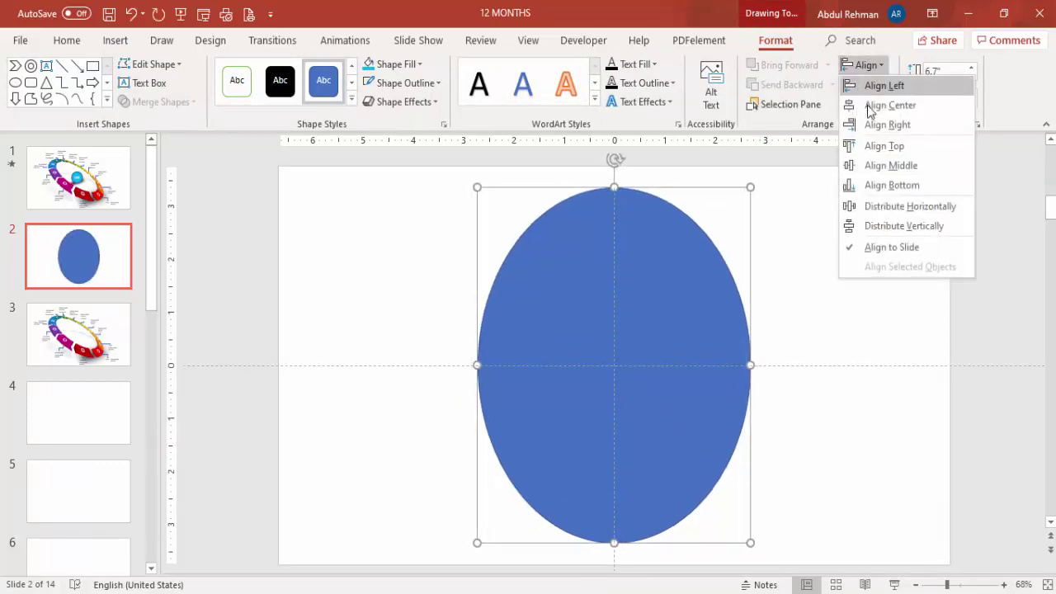
click(882, 168)
click(419, 83)
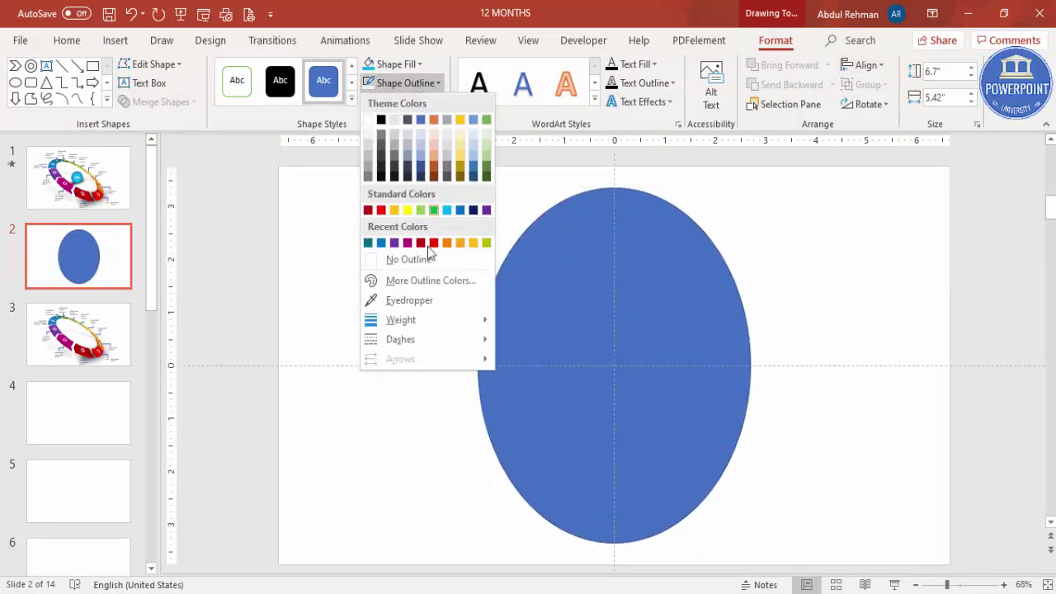
click(426, 259)
Duplicate the oval, fill it light grey, shrink it to 5.31" by 4.29" and centre it
drag(591, 283, 755, 293)
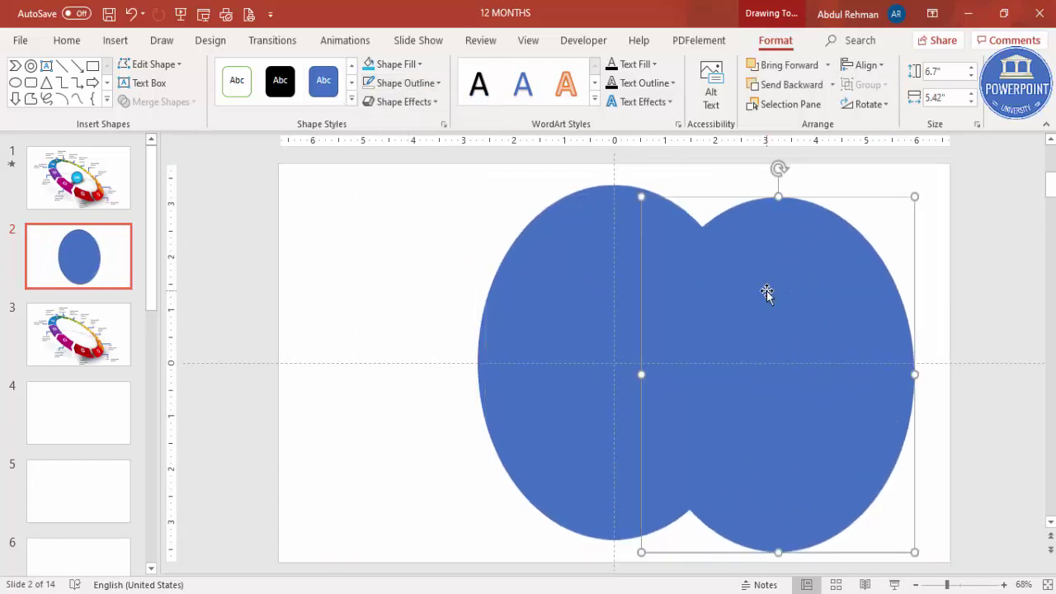
click(396, 64)
click(371, 117)
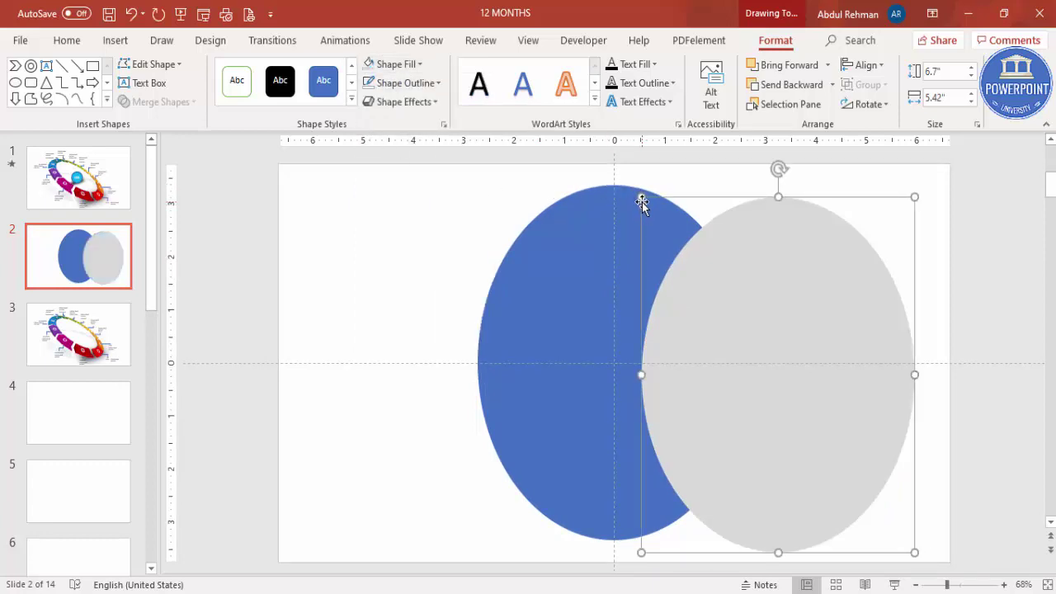
drag(641, 201, 701, 272)
click(879, 66)
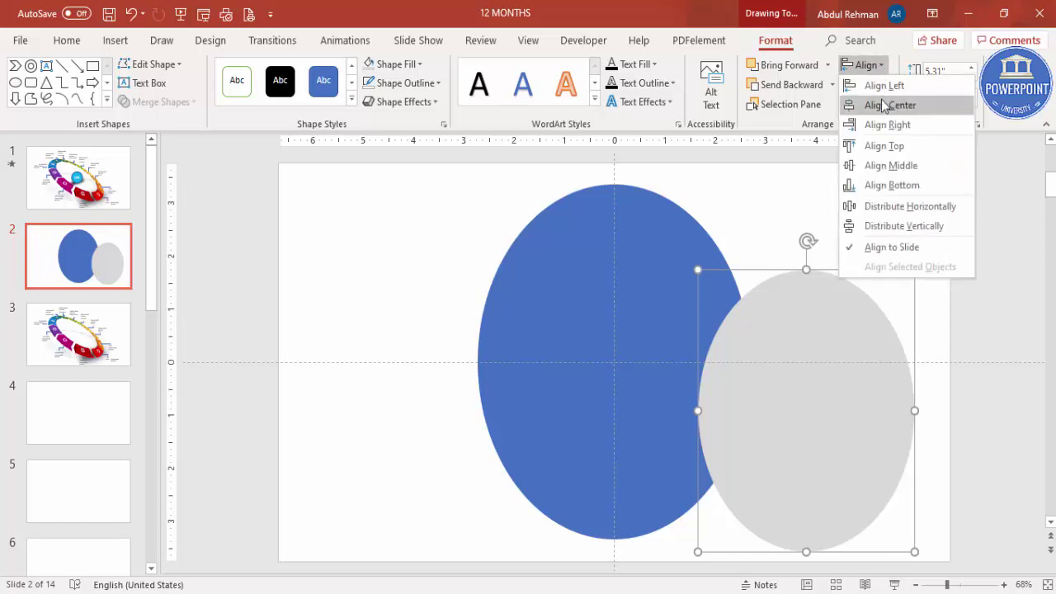
click(880, 104)
click(865, 66)
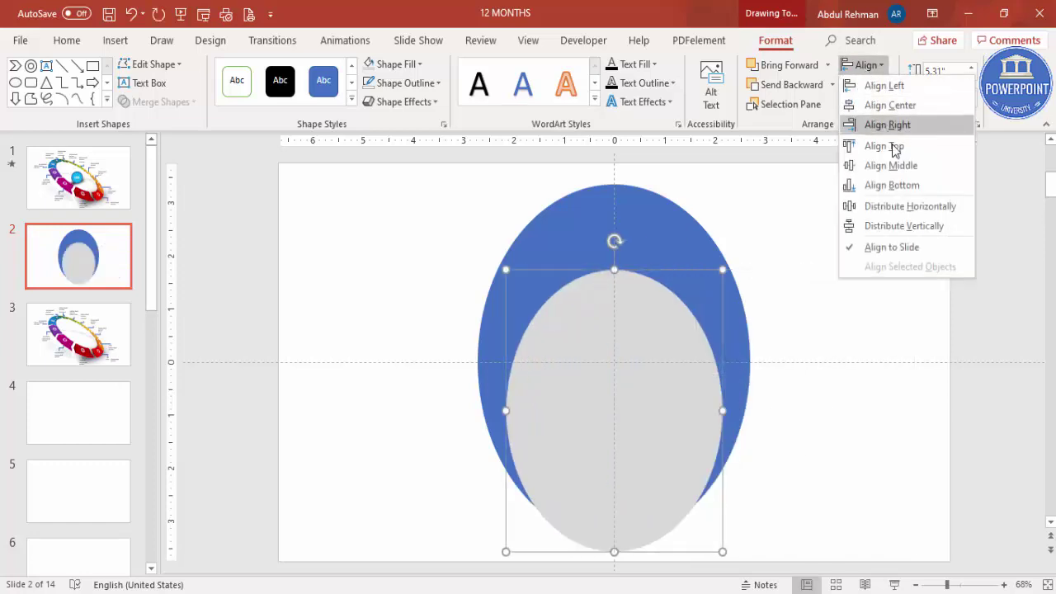
click(904, 176)
click(845, 278)
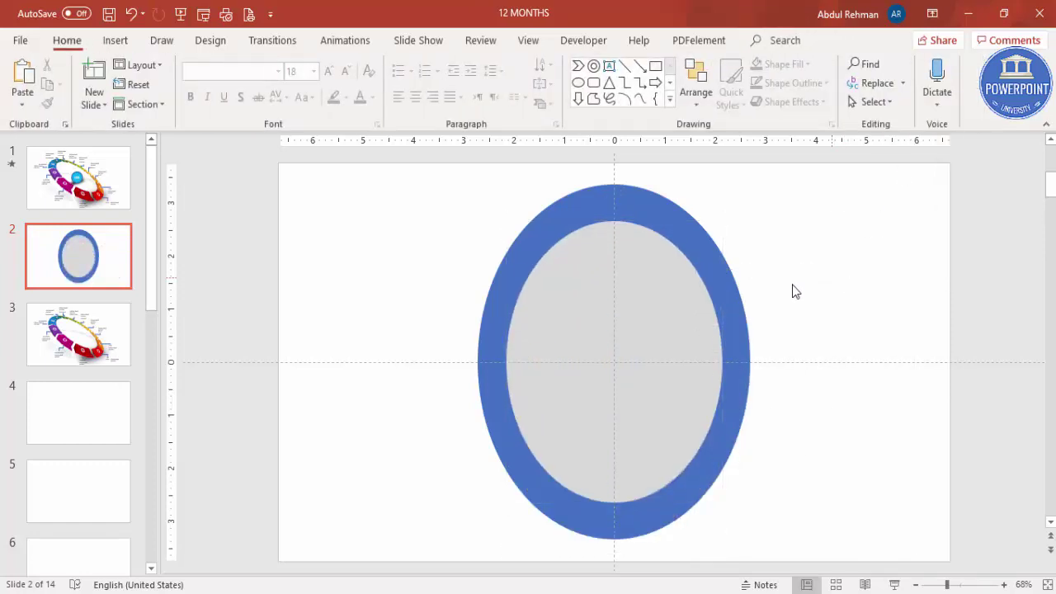
click(601, 292)
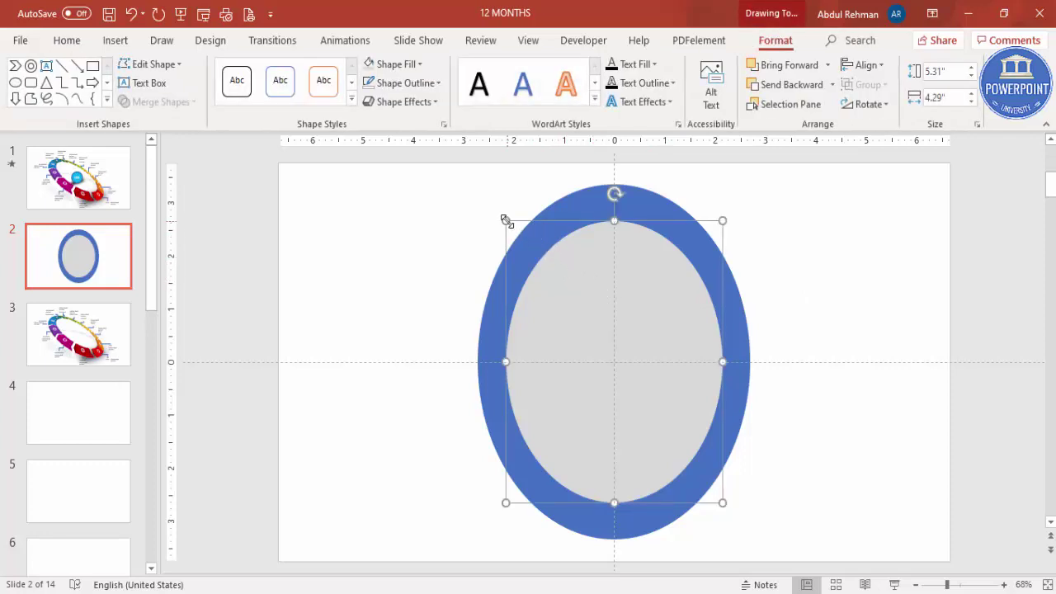
Shrink the grey oval to 4.83" by 3.91" and centre it on the slide
drag(506, 221, 525, 246)
click(864, 65)
click(881, 86)
click(865, 64)
click(888, 105)
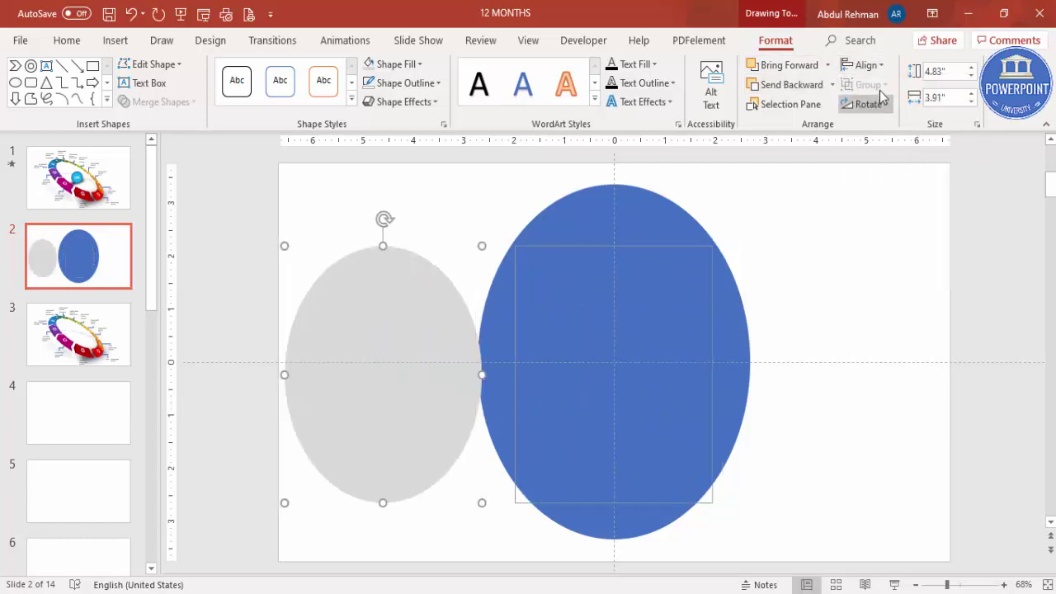
click(865, 64)
click(888, 165)
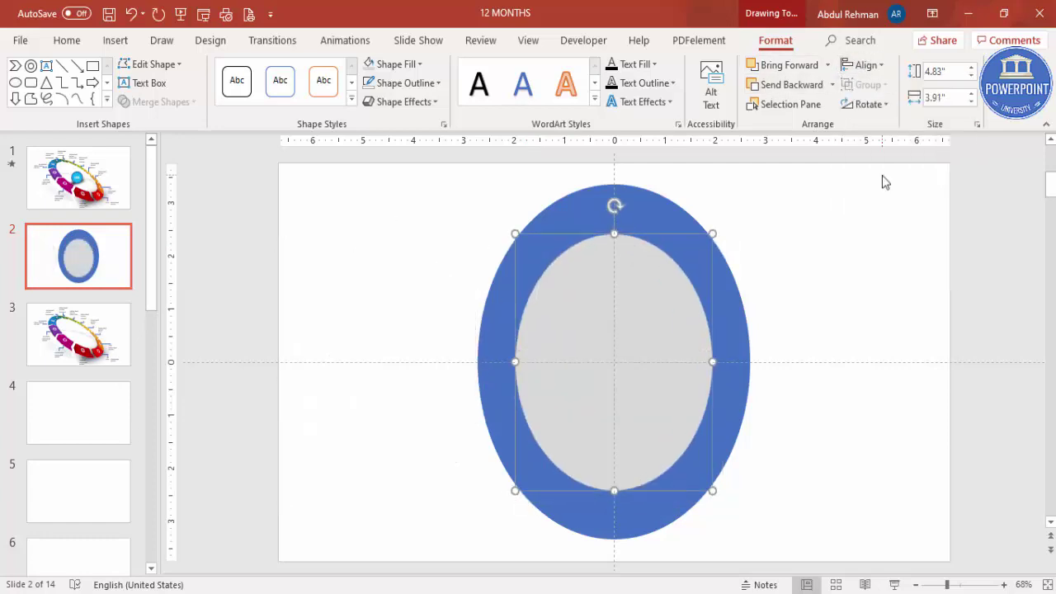
click(802, 217)
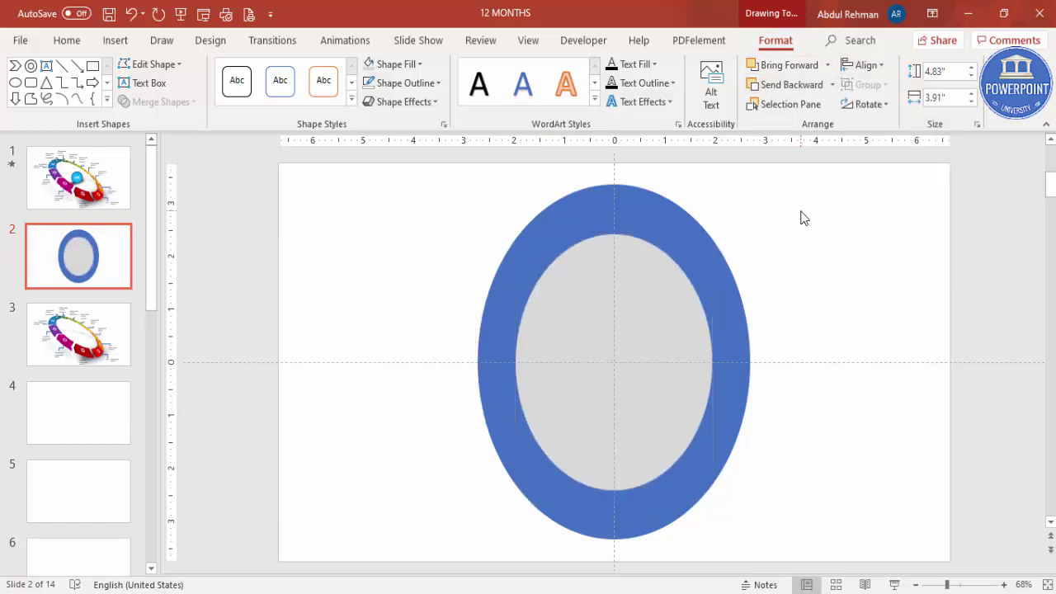
Subtract the grey oval from the blue oval to form a hollow ring
click(575, 212)
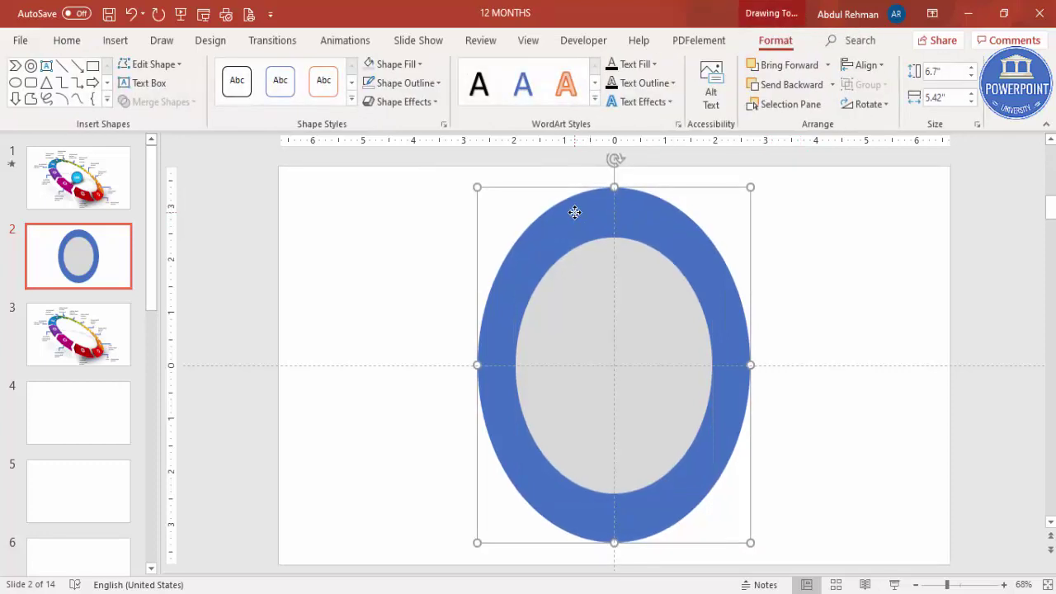
shift+click(574, 285)
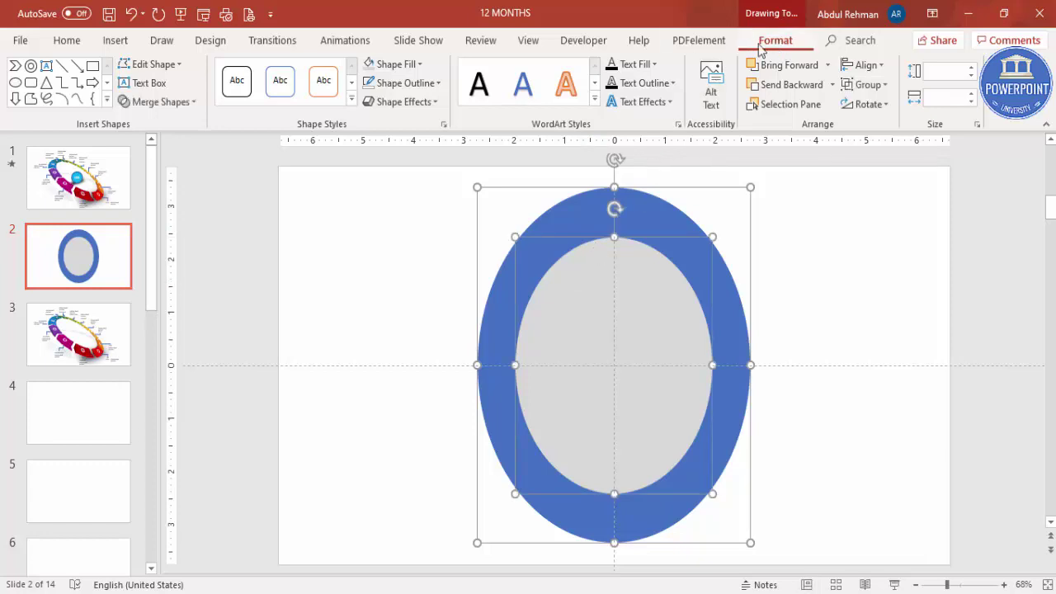
click(173, 102)
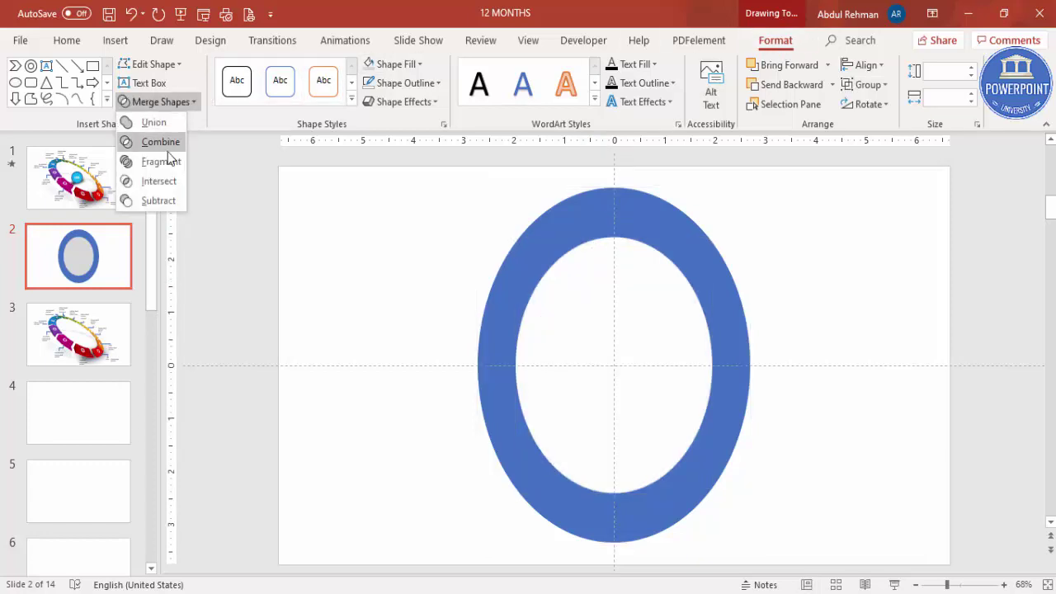
click(167, 204)
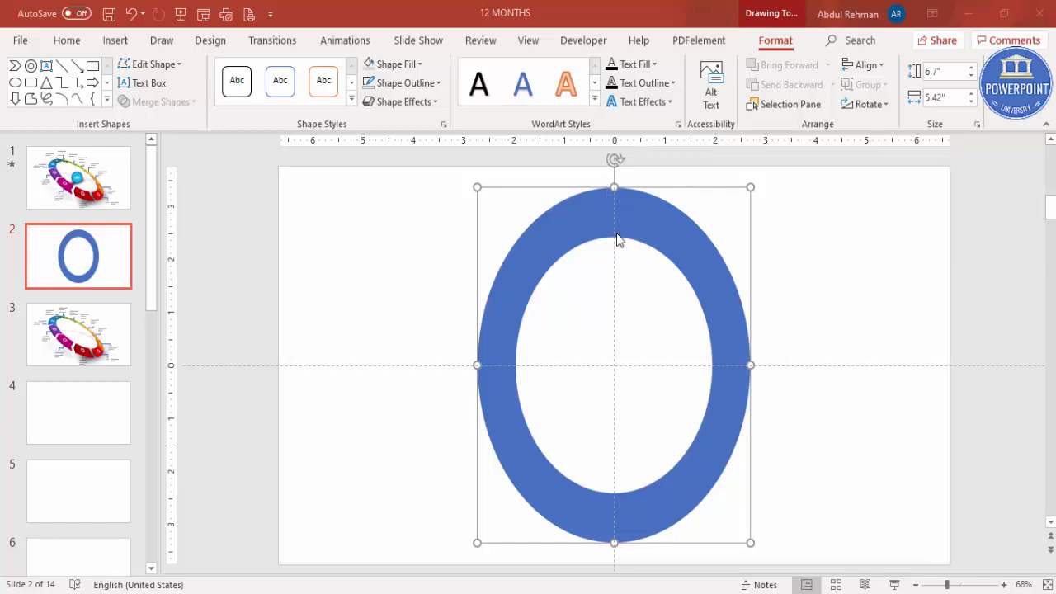
Draw a chevron inside the ring with no outline and a light orange fill
click(117, 41)
click(247, 92)
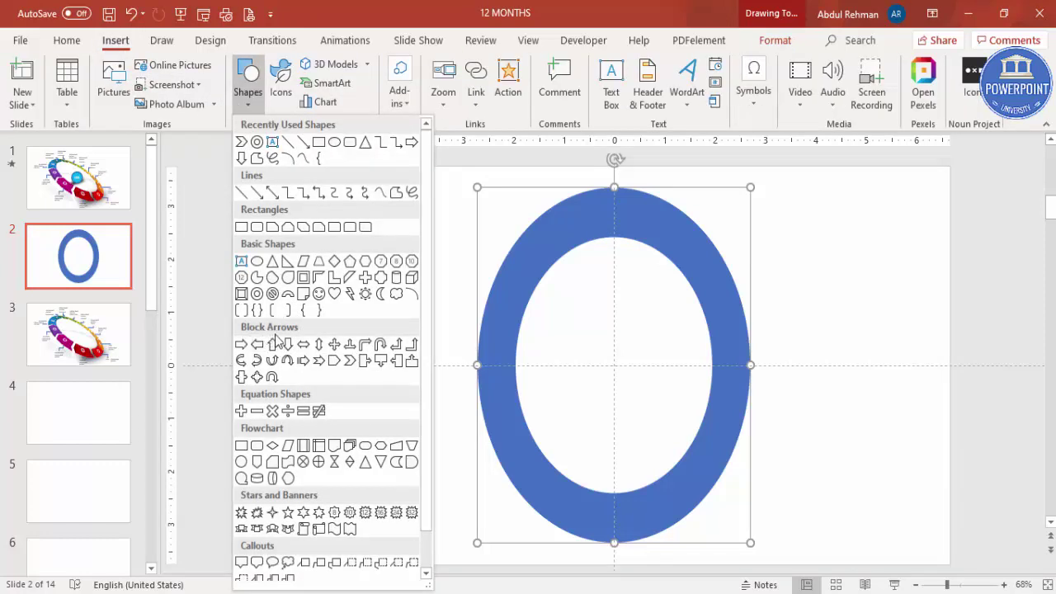
click(352, 362)
drag(642, 279, 675, 346)
click(428, 85)
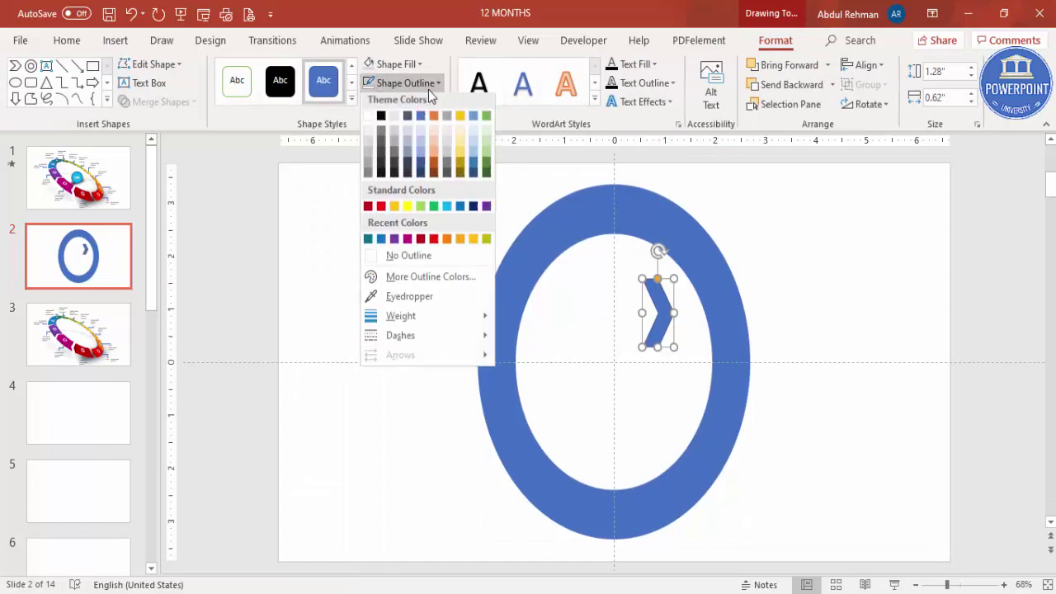
click(401, 255)
click(396, 64)
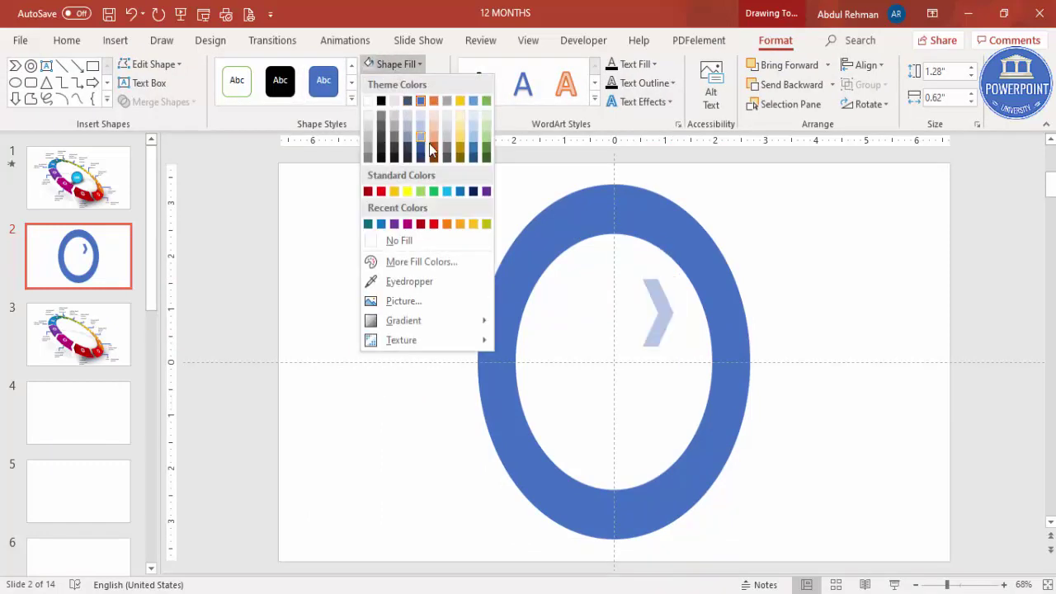
click(433, 142)
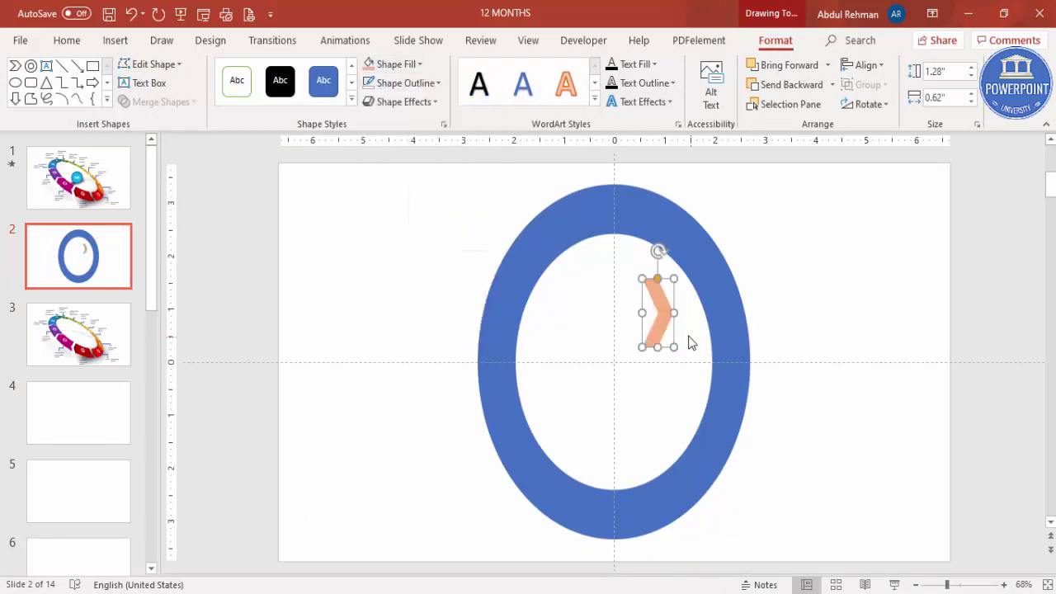
Move the chevron to the top of the ring and place a copy just to its right
drag(668, 332, 614, 190)
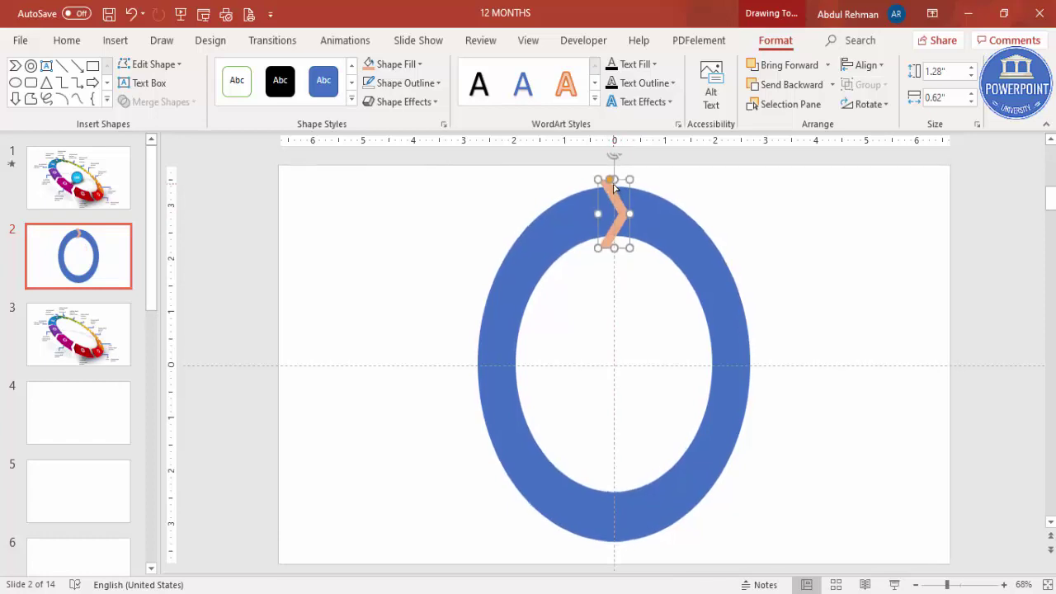
drag(628, 228, 689, 254)
click(689, 179)
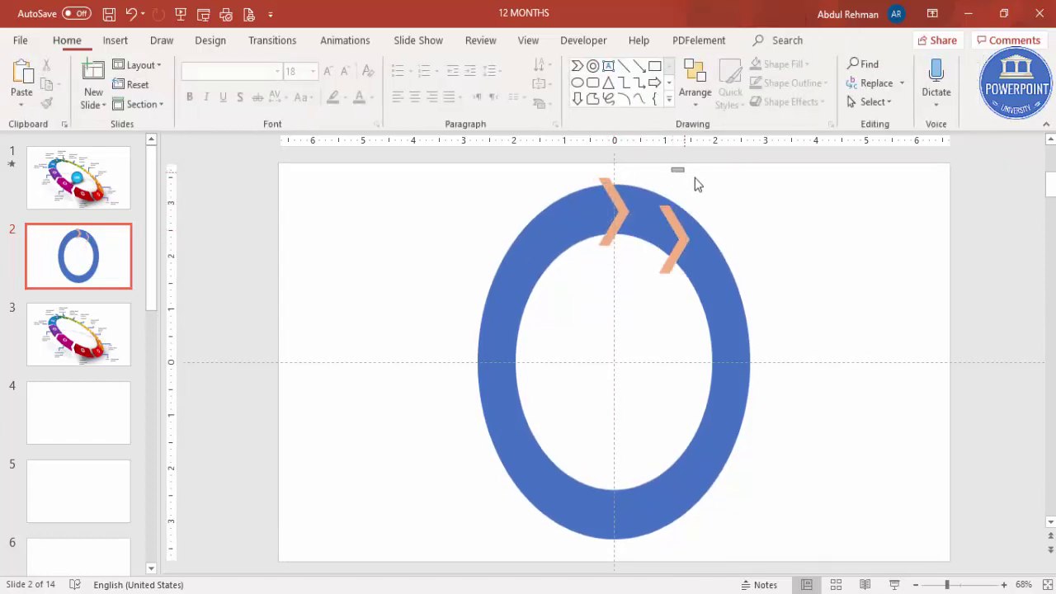
click(677, 210)
click(676, 225)
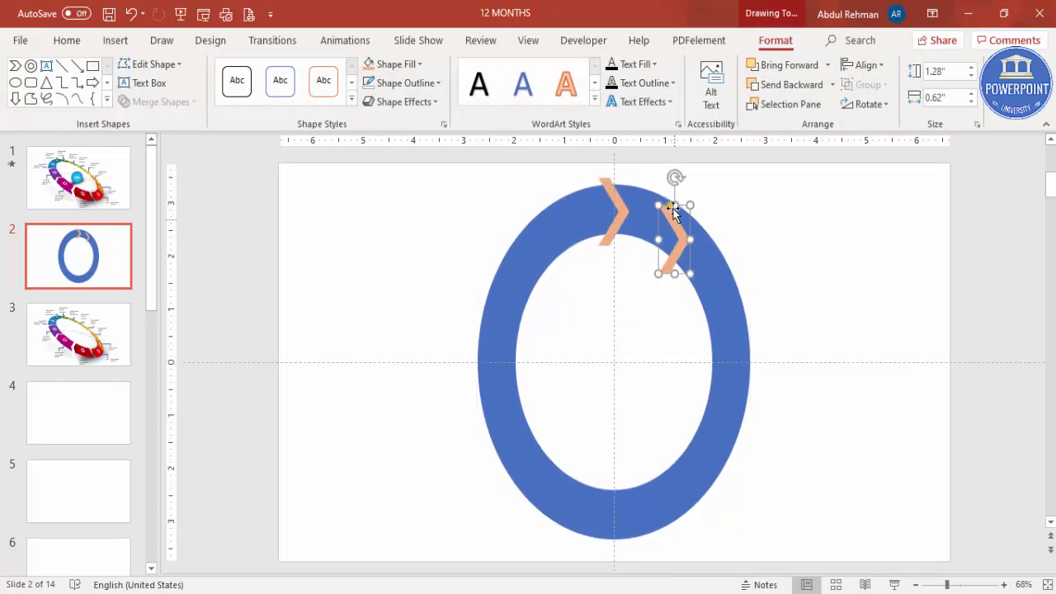
Rotate the chevron copies and position them along the ring so they follow its curve
drag(673, 176, 769, 255)
mouse_move(719, 295)
mouse_down()
mouse_move(732, 301)
mouse_move(732, 289)
mouse_up()
drag(689, 248, 682, 237)
drag(734, 286, 763, 485)
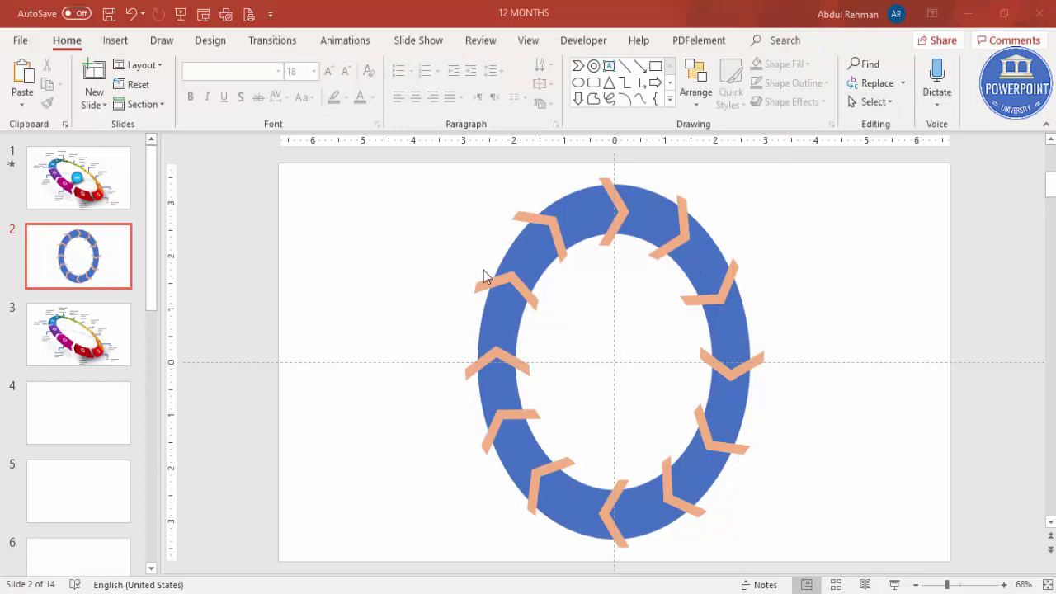
Select the blue ring together with all twelve chevrons around it
click(644, 199)
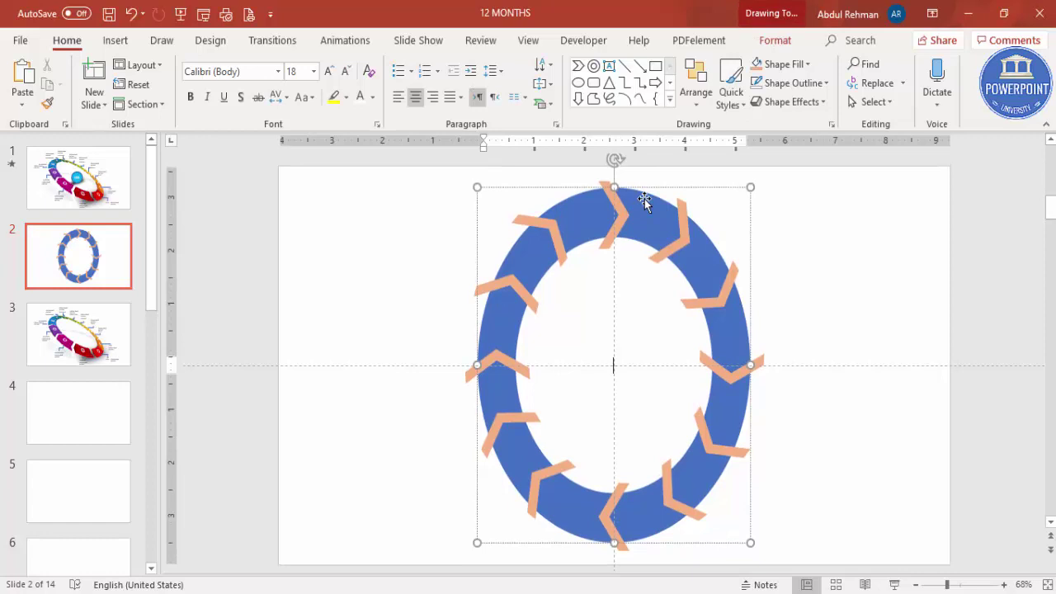
click(619, 208)
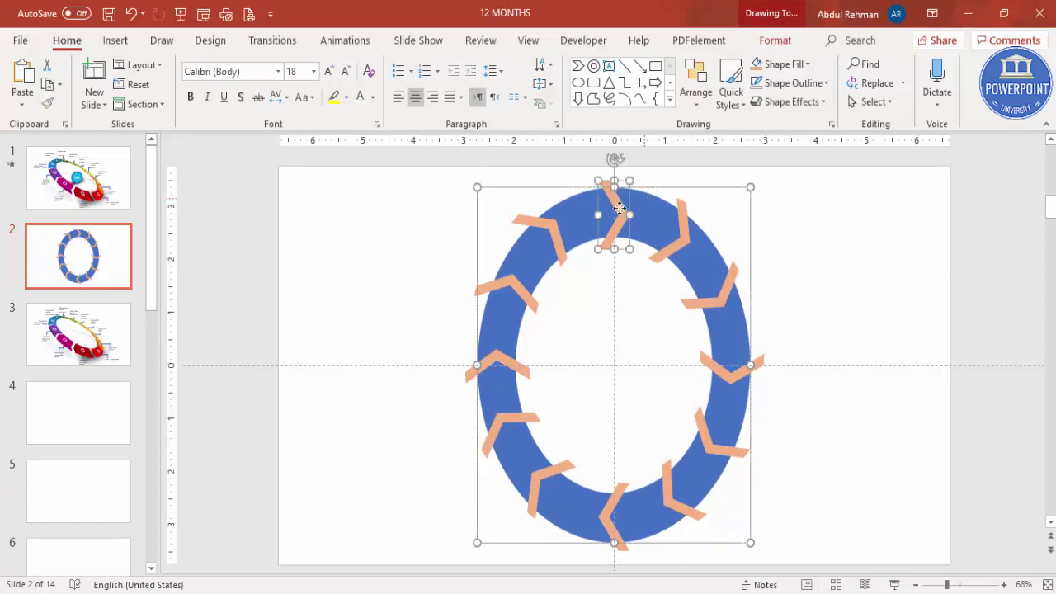
shift+click(685, 225)
shift+click(733, 315)
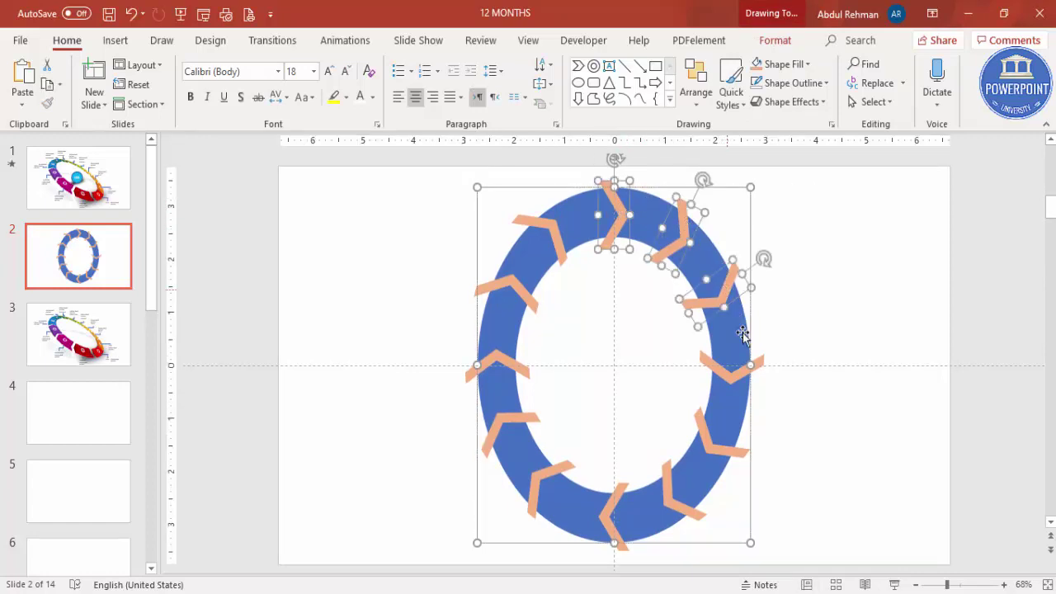
shift+click(730, 381)
shift+click(703, 437)
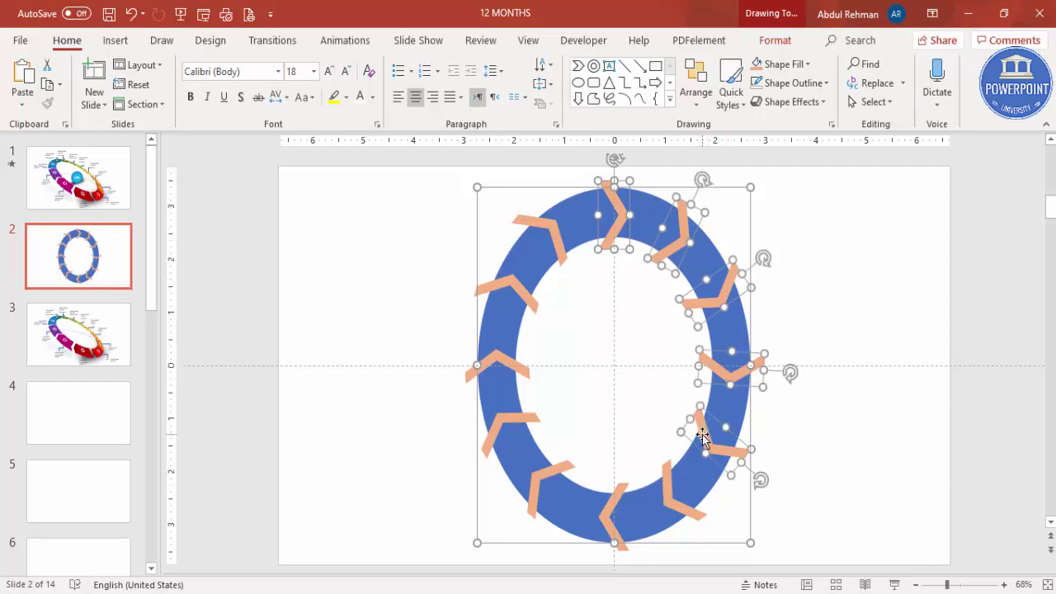
shift+click(670, 471)
shift+click(620, 495)
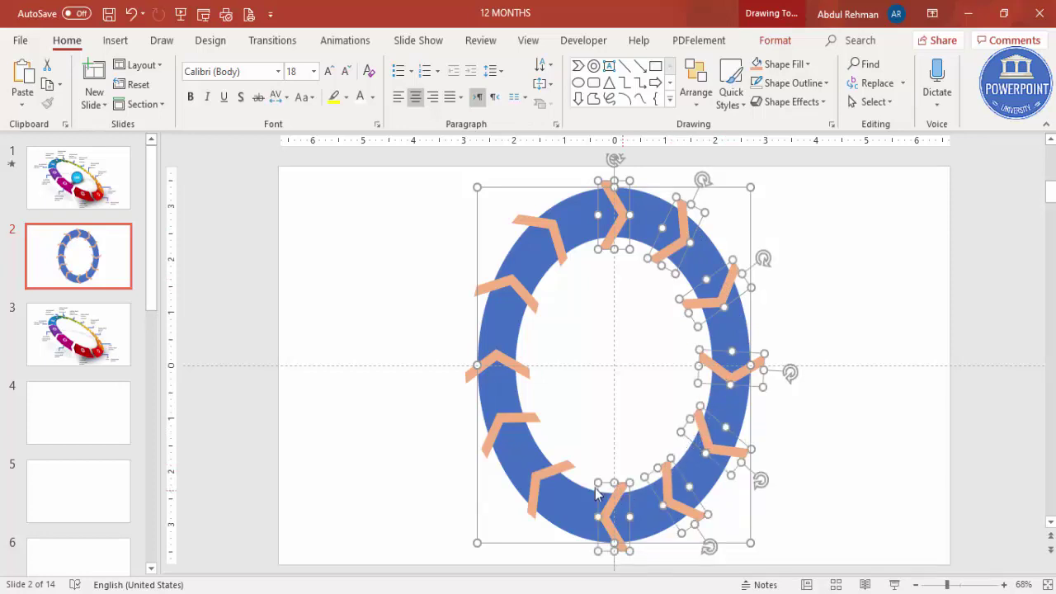
shift+click(546, 473)
shift+click(510, 420)
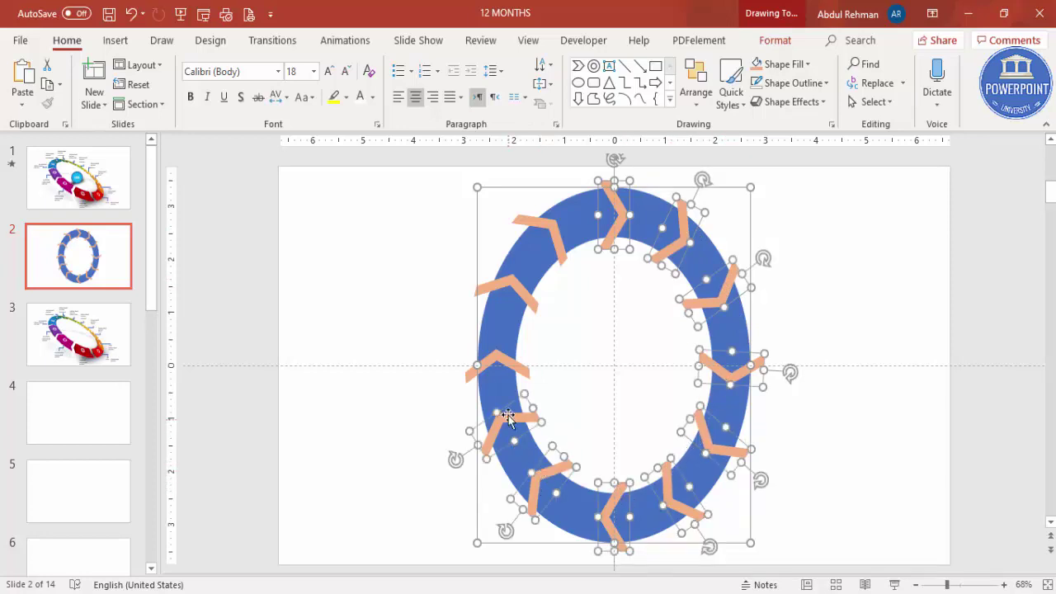
shift+click(500, 361)
shift+click(511, 287)
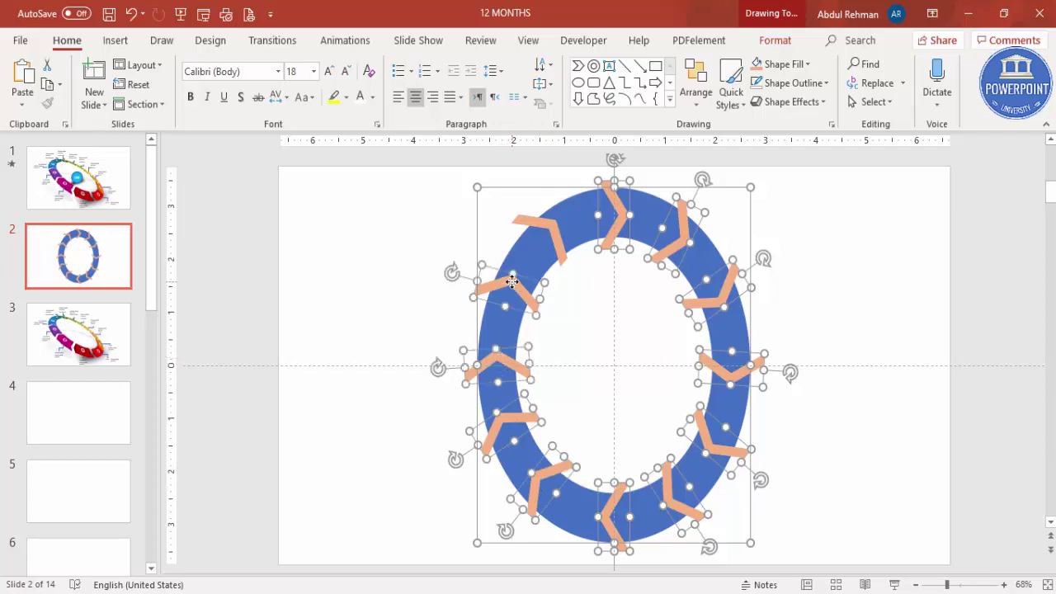
shift+click(541, 231)
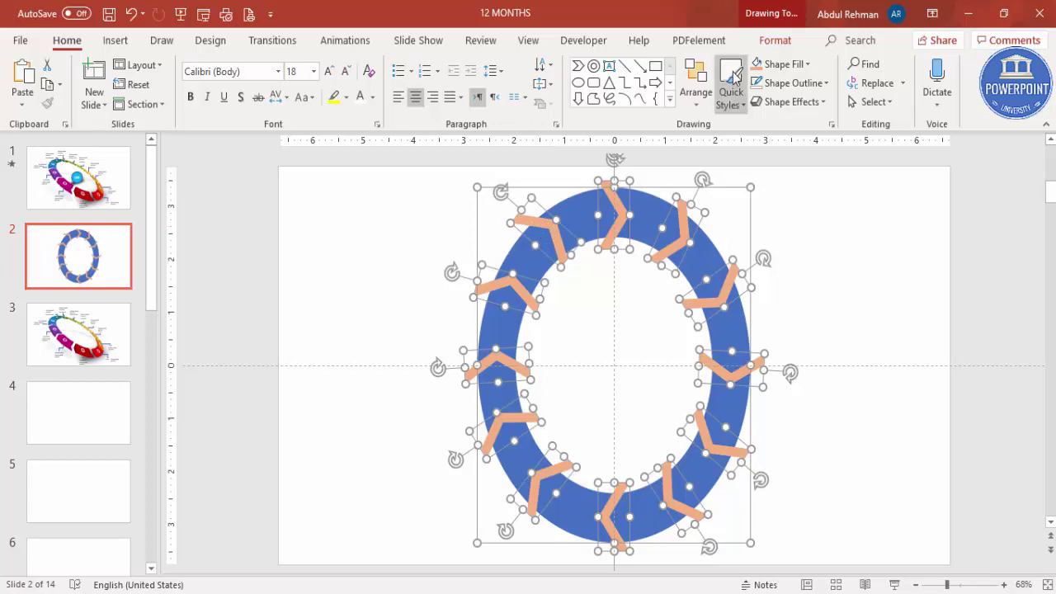
Fragment the ring and chevrons with Merge Shapes, then select the solid central piece
click(776, 41)
click(185, 103)
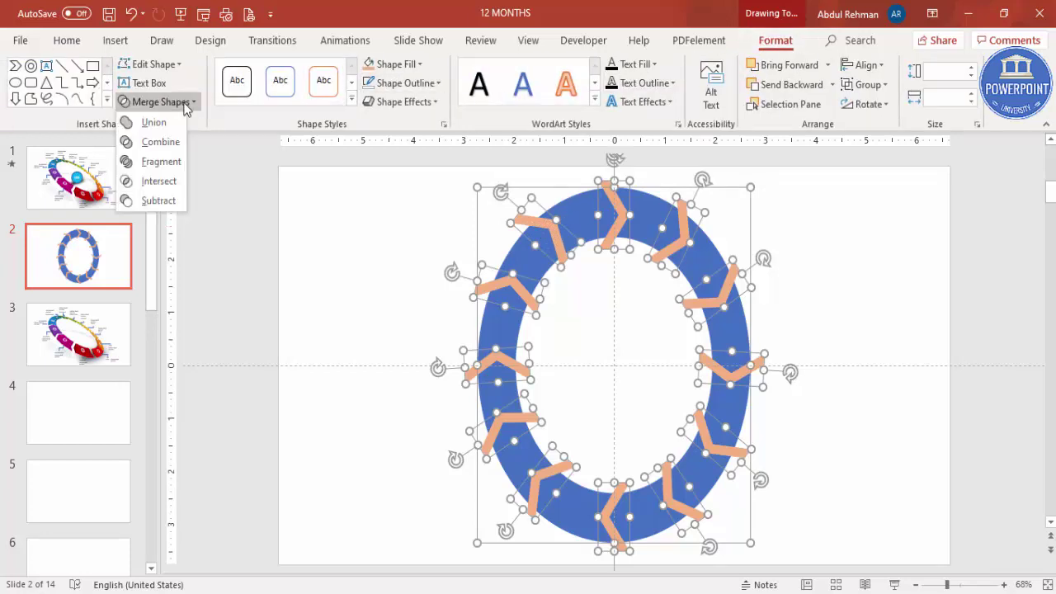
click(164, 163)
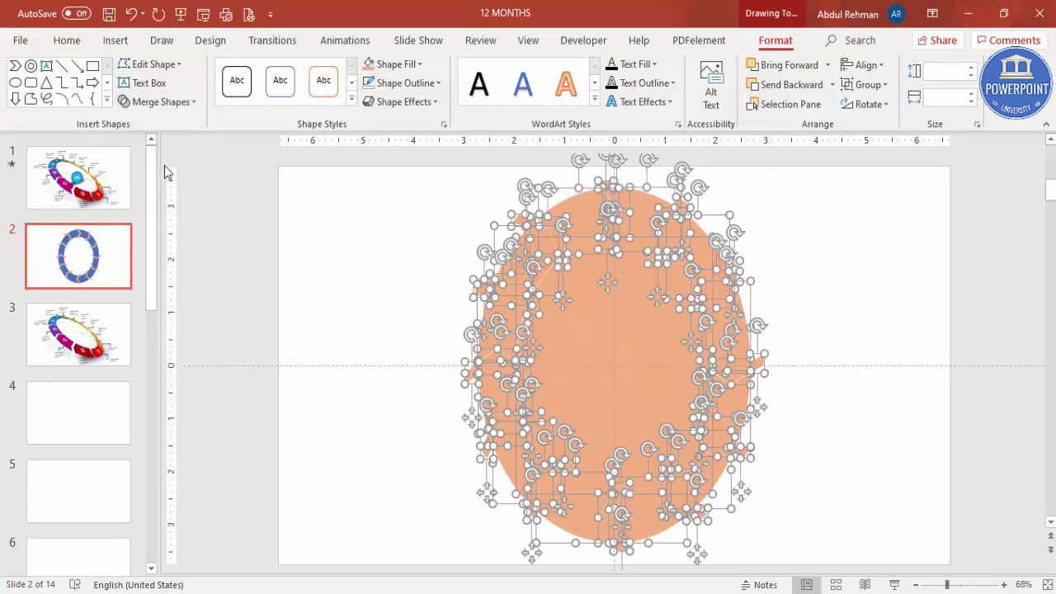
click(895, 270)
click(621, 327)
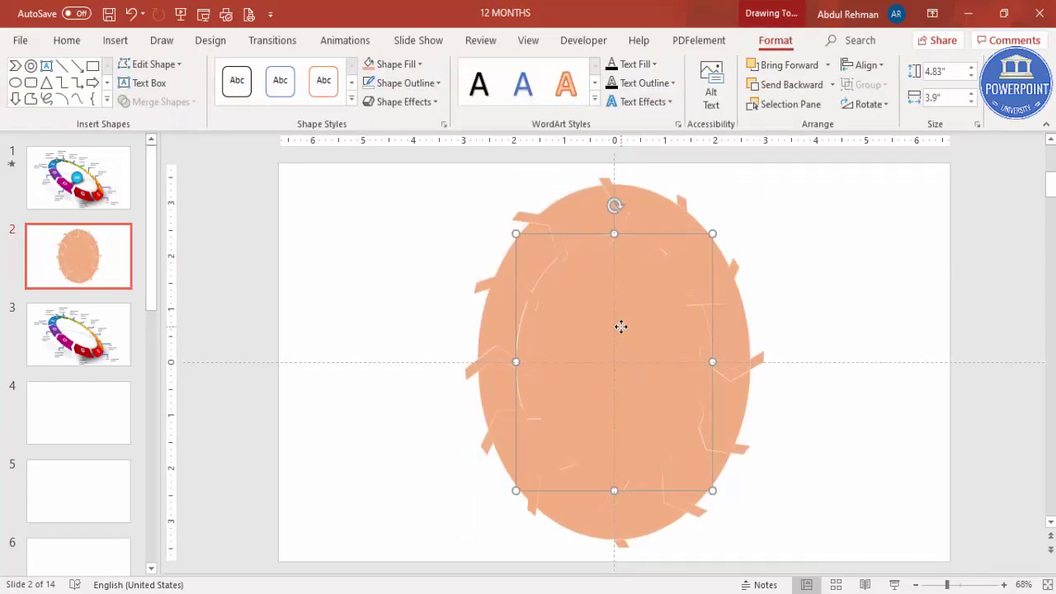
Delete the central fragment and the leftover slivers along the ring's top and right side
key(Delete)
drag(581, 159, 642, 304)
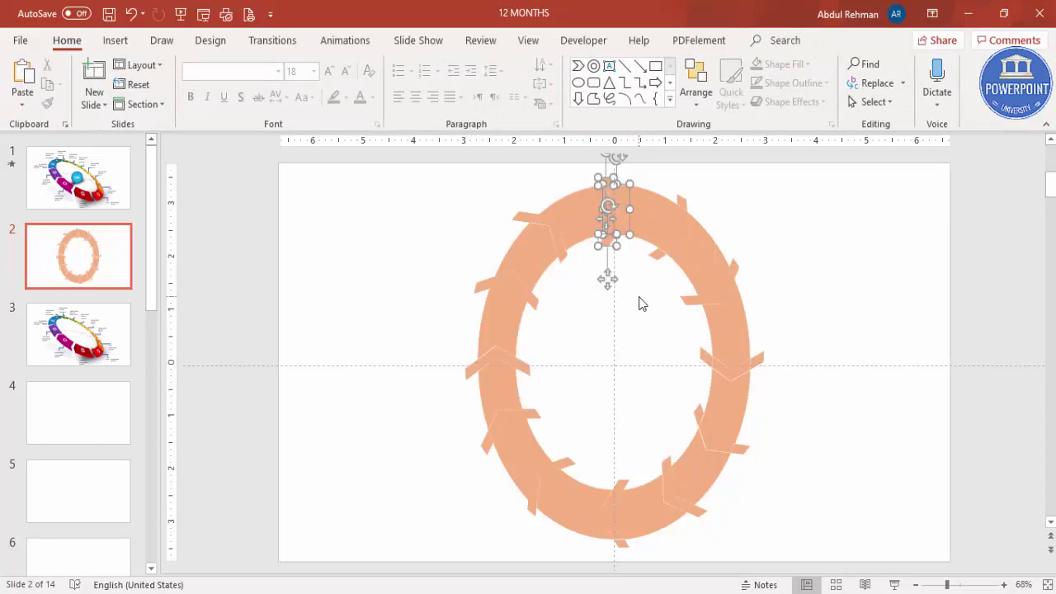
key(Delete)
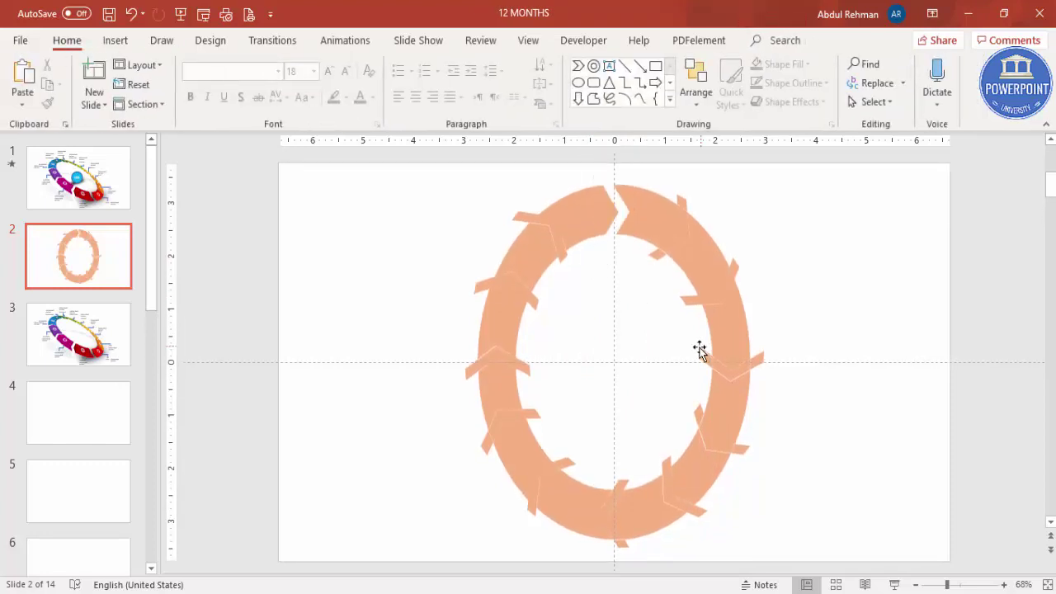
drag(685, 226, 644, 281)
key(Delete)
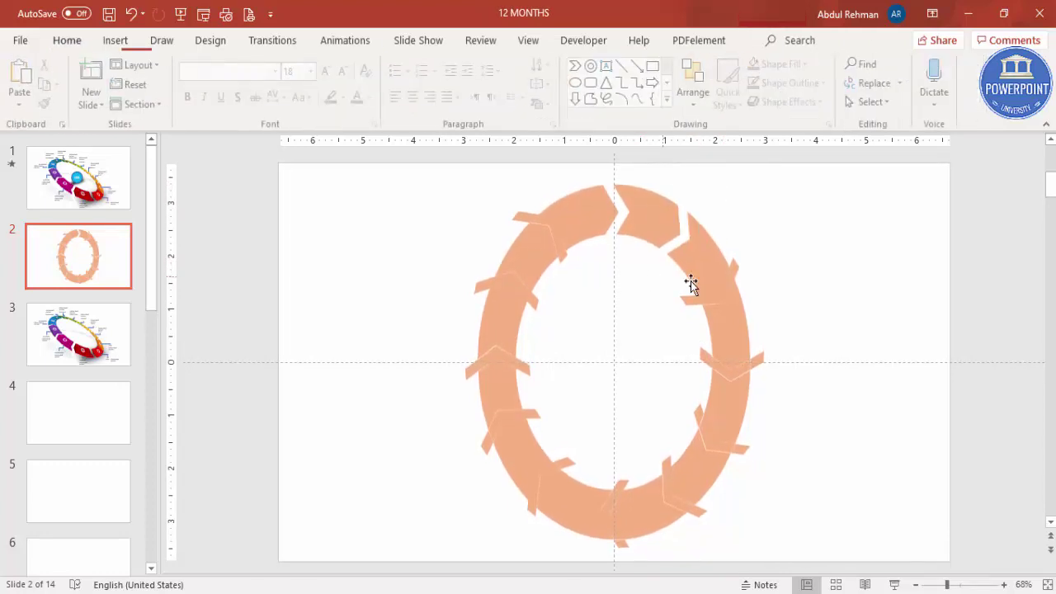
drag(776, 228, 833, 401)
key(Delete)
key(Delete)
key(Delete)
drag(675, 395, 782, 476)
Delete the remaining slivers around the ring's bottom and left, undoing an accidental segment move
key(Delete)
drag(641, 430, 726, 555)
key(Delete)
drag(591, 442, 657, 583)
key(Delete)
drag(600, 428, 532, 534)
key(Delete)
drag(568, 395, 453, 470)
key(Delete)
drag(438, 339, 568, 405)
key(Delete)
drag(454, 252, 571, 328)
key(Delete)
drag(500, 203, 615, 298)
key(Delete)
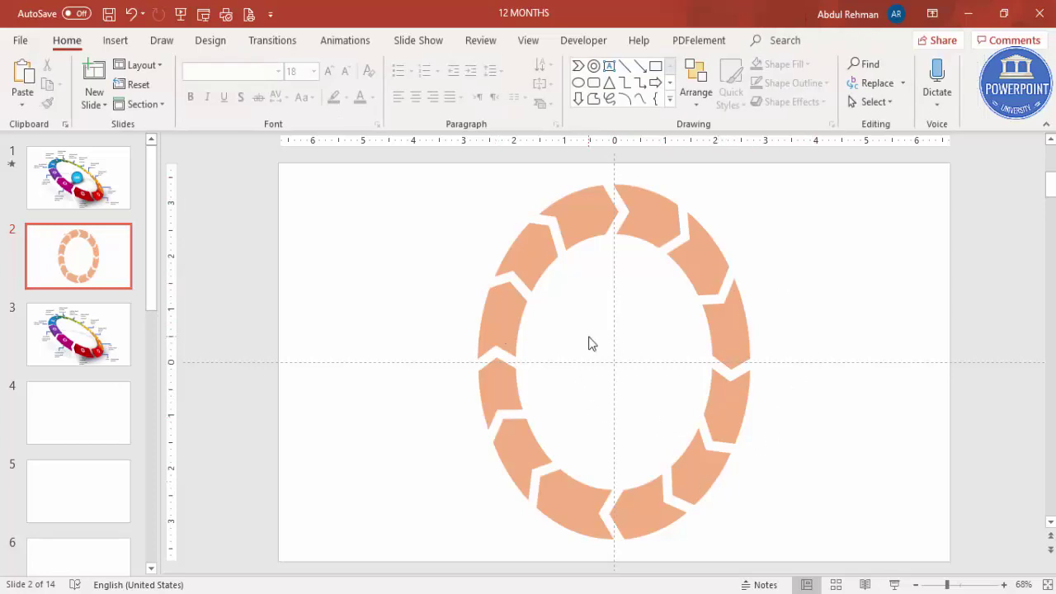
click(656, 221)
drag(675, 213, 778, 196)
key(ctrl+z)
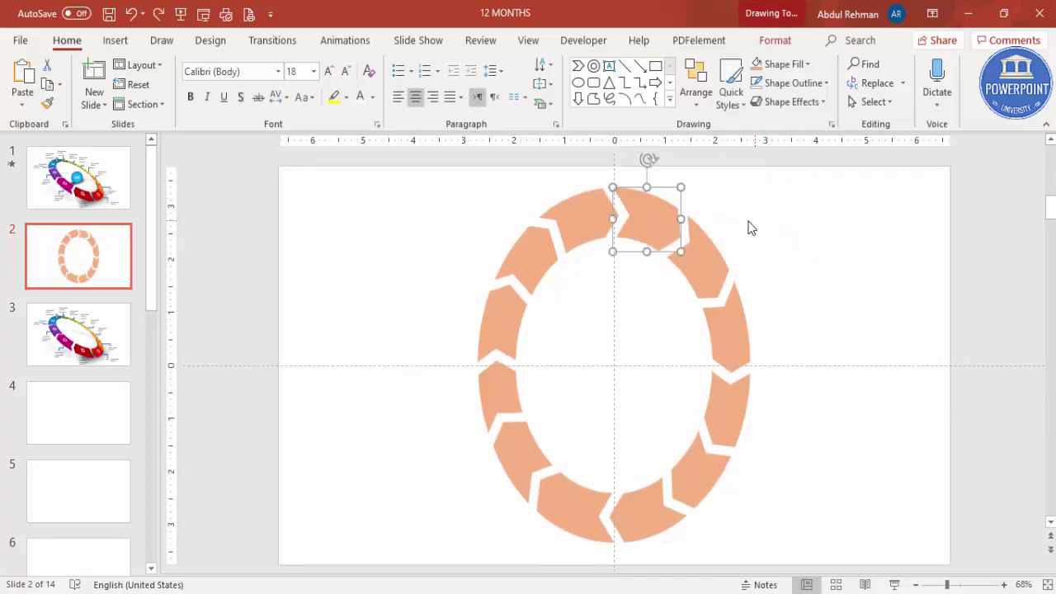
Fill the top three arrow segments green, Dark Yellow and gold
click(766, 41)
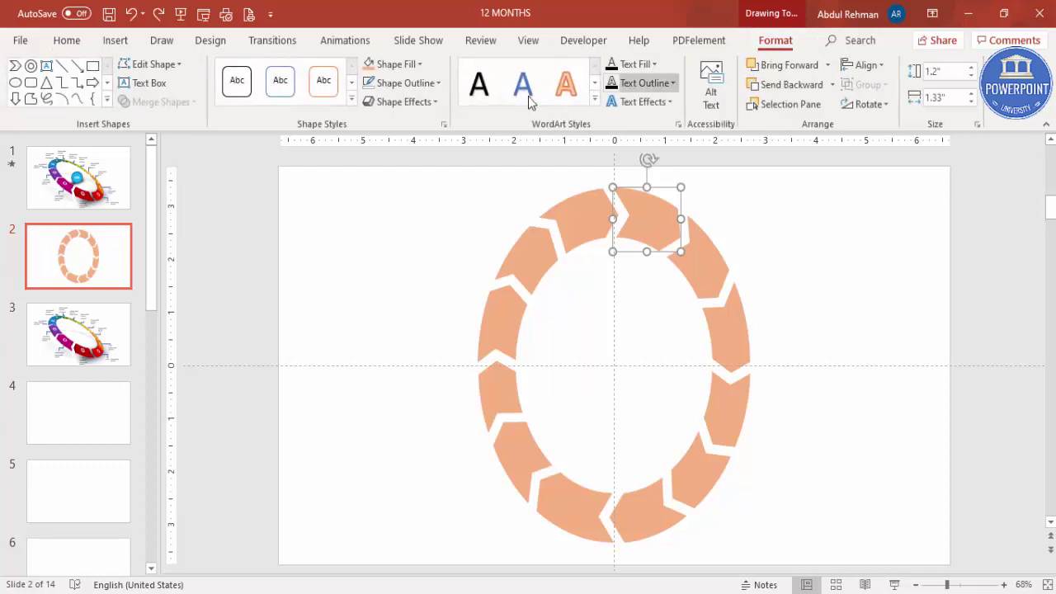
click(410, 64)
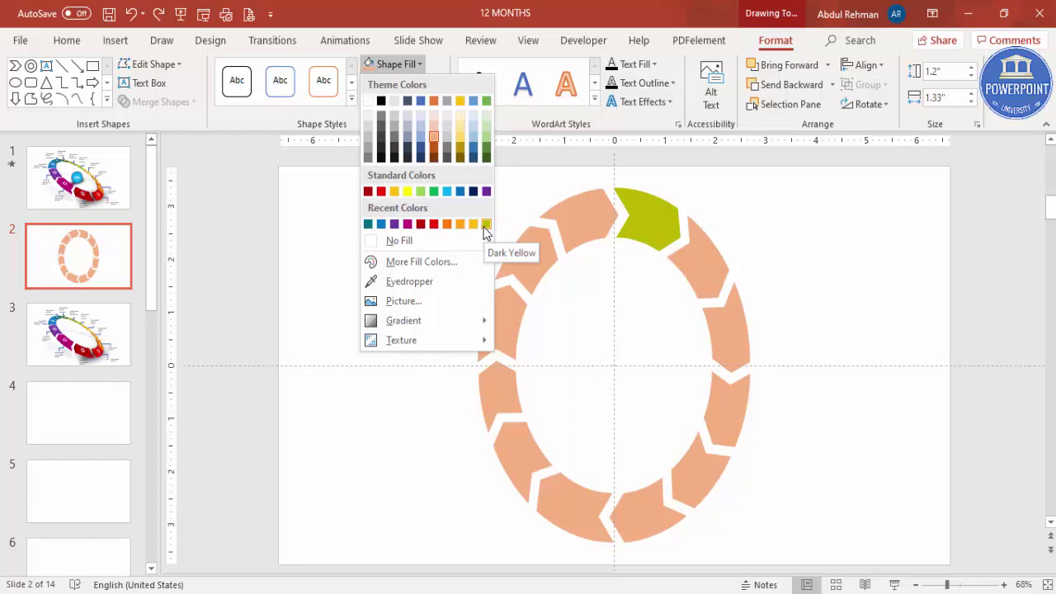
click(433, 191)
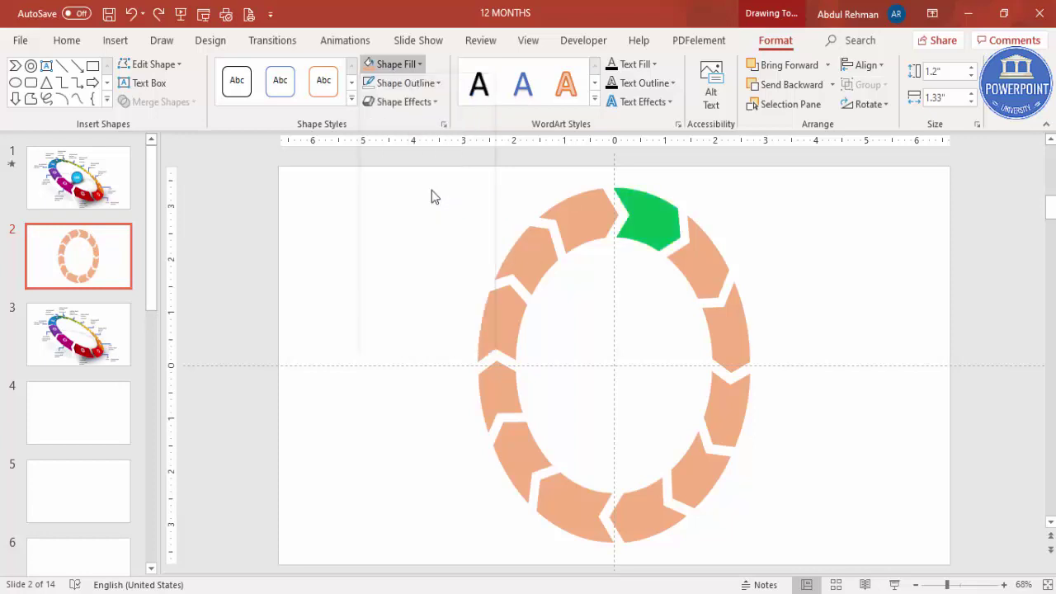
click(698, 274)
click(394, 64)
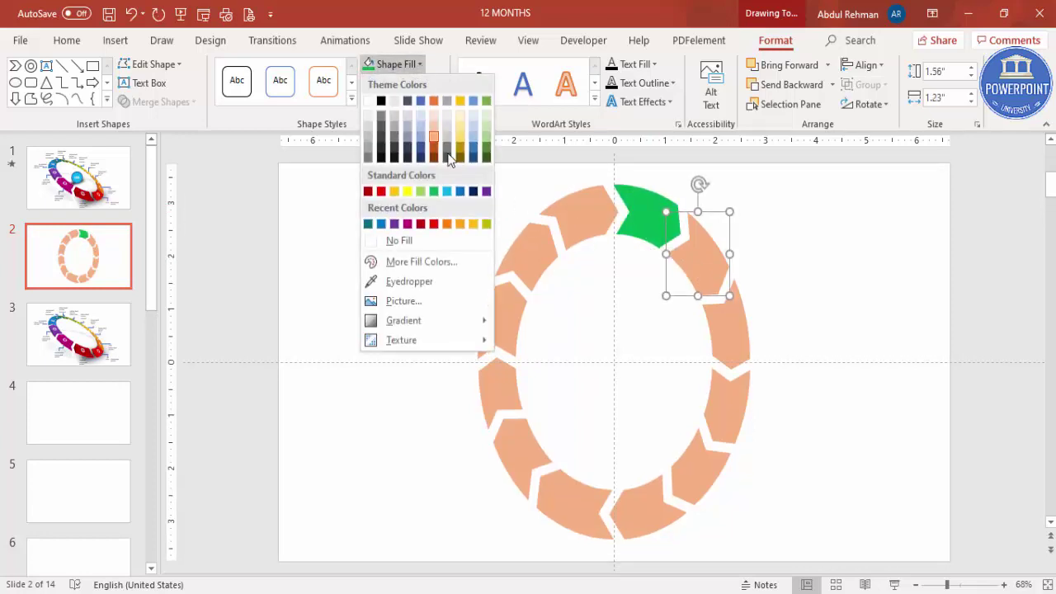
click(486, 224)
click(745, 349)
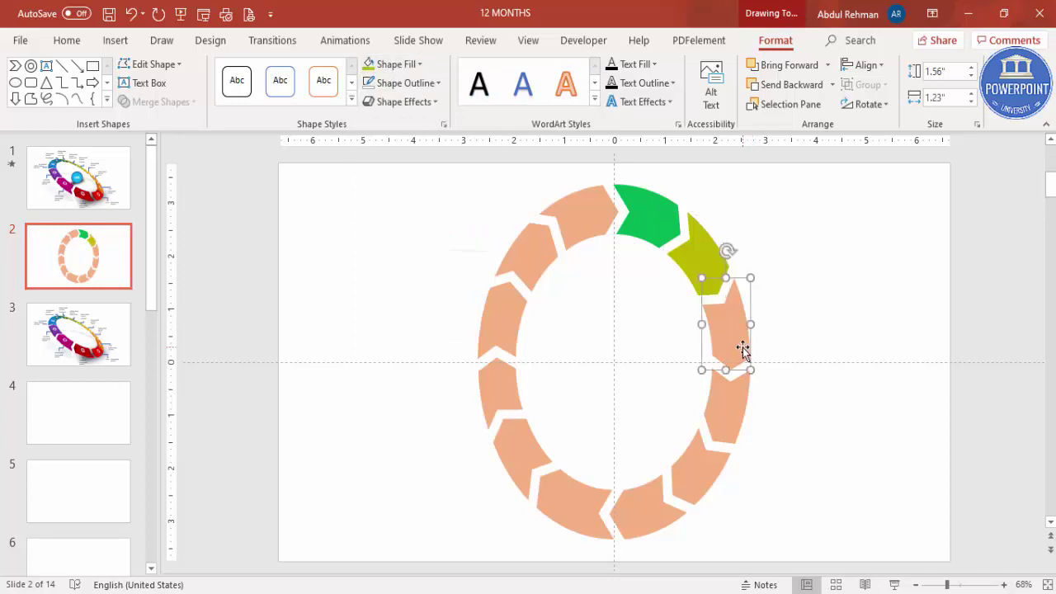
click(404, 70)
click(492, 221)
Fill the next three arrows down the right side orange, darker orange and red
click(722, 405)
click(395, 64)
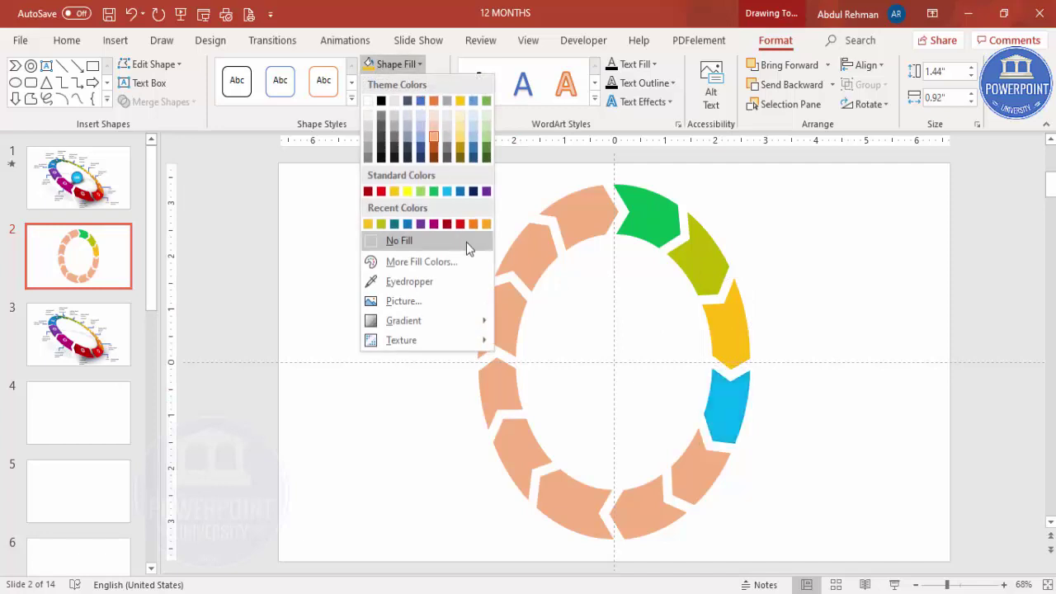
click(473, 223)
click(680, 463)
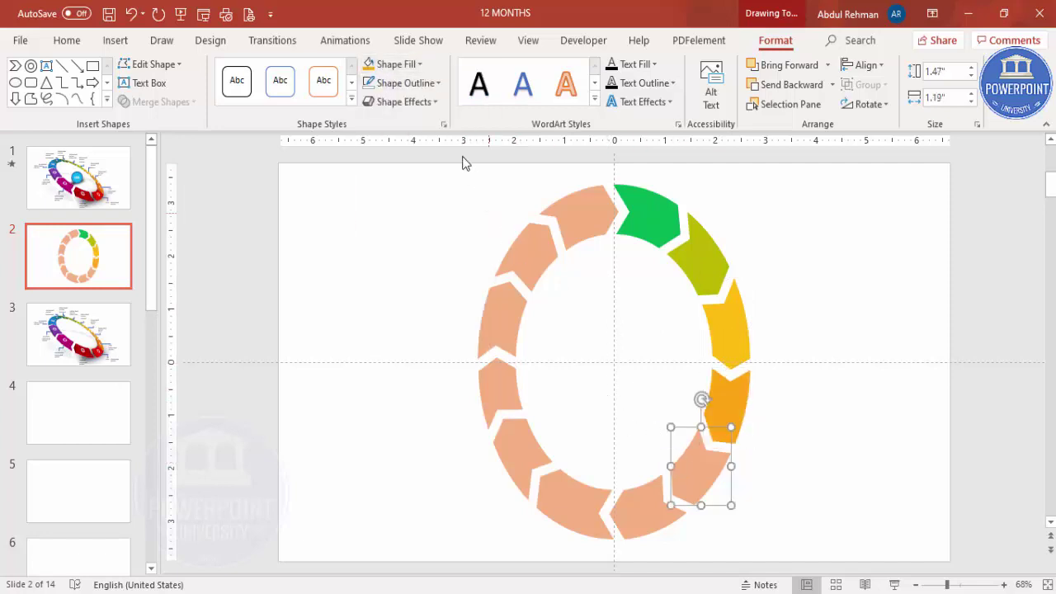
click(394, 64)
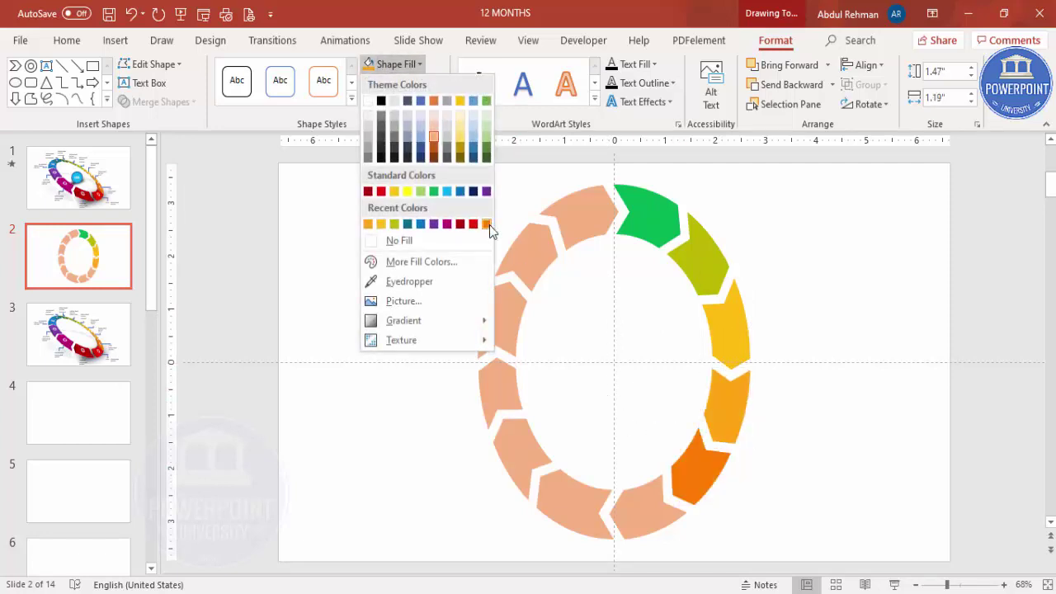
click(487, 224)
click(644, 499)
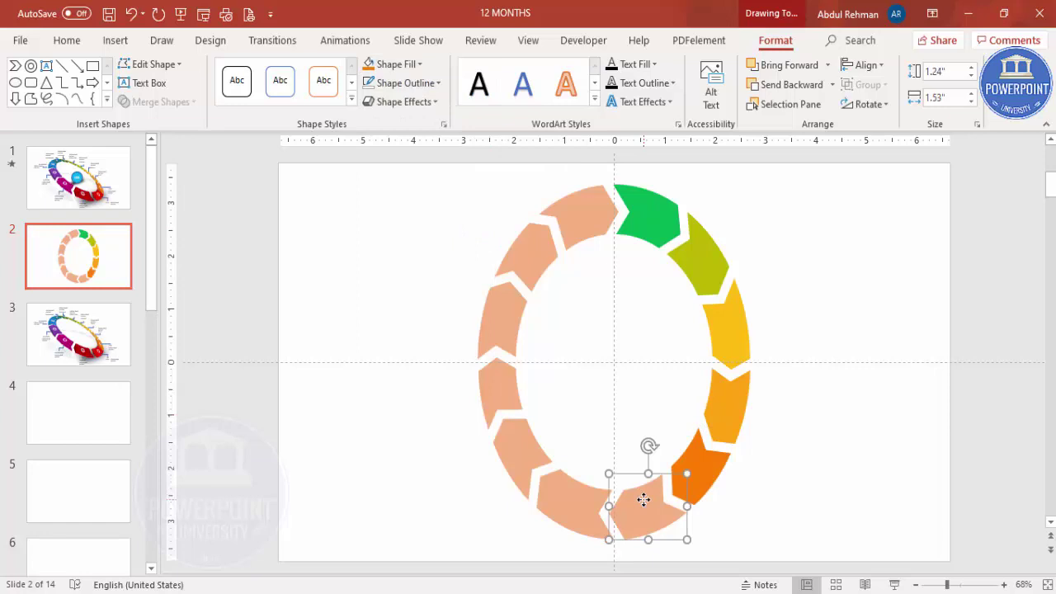
click(394, 63)
click(487, 229)
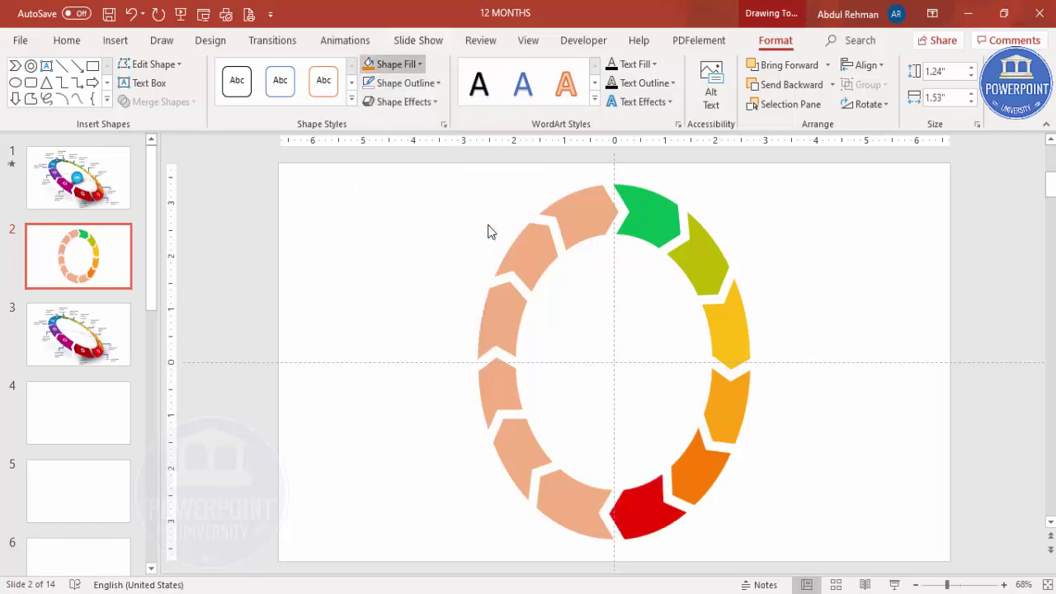
Fill the lower-left arrows dark red, magenta and purple
click(559, 487)
click(394, 64)
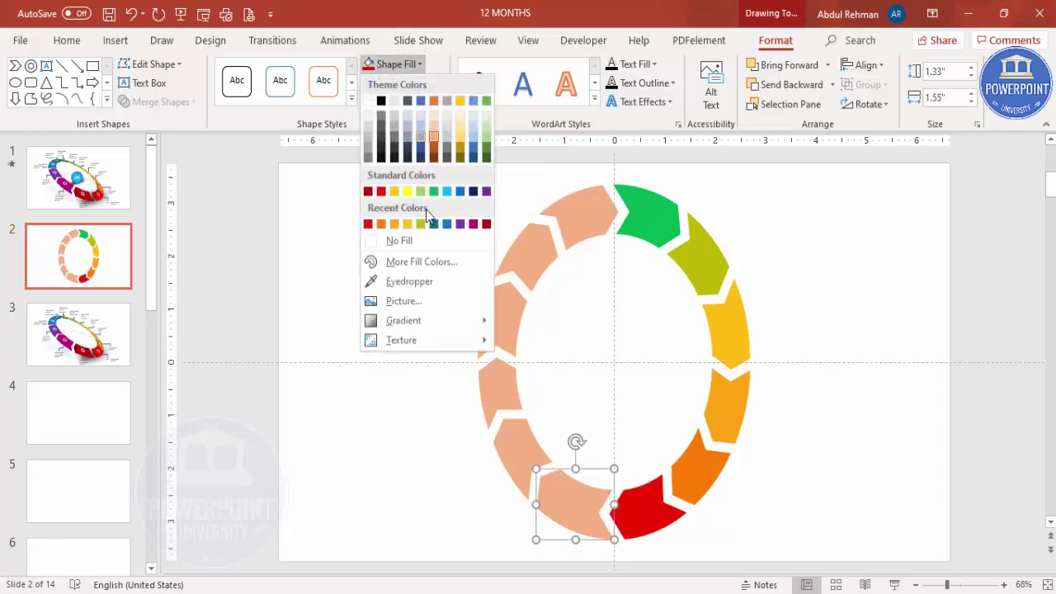
click(487, 224)
click(503, 419)
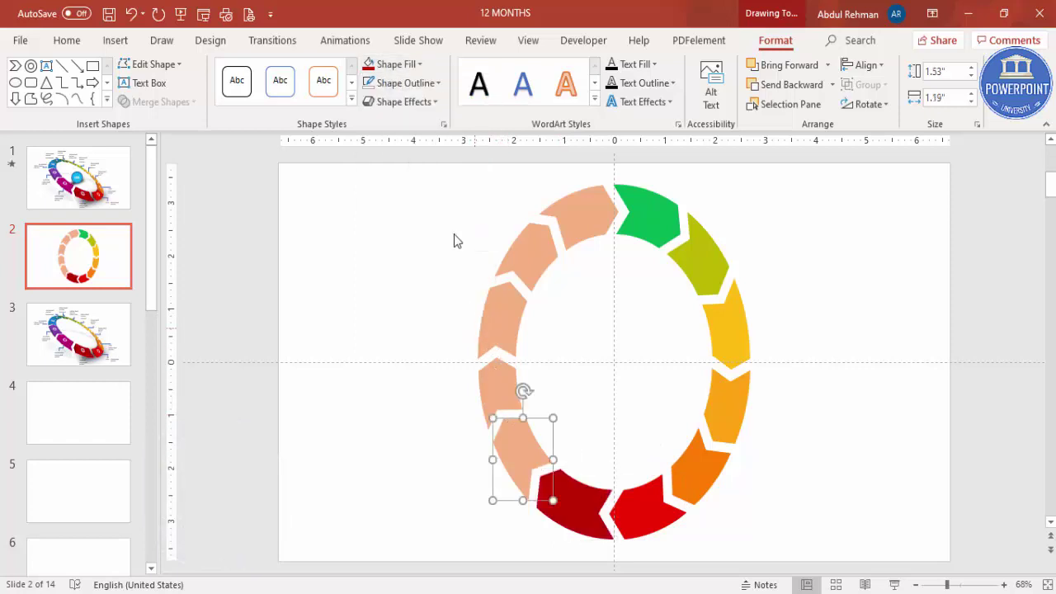
click(395, 64)
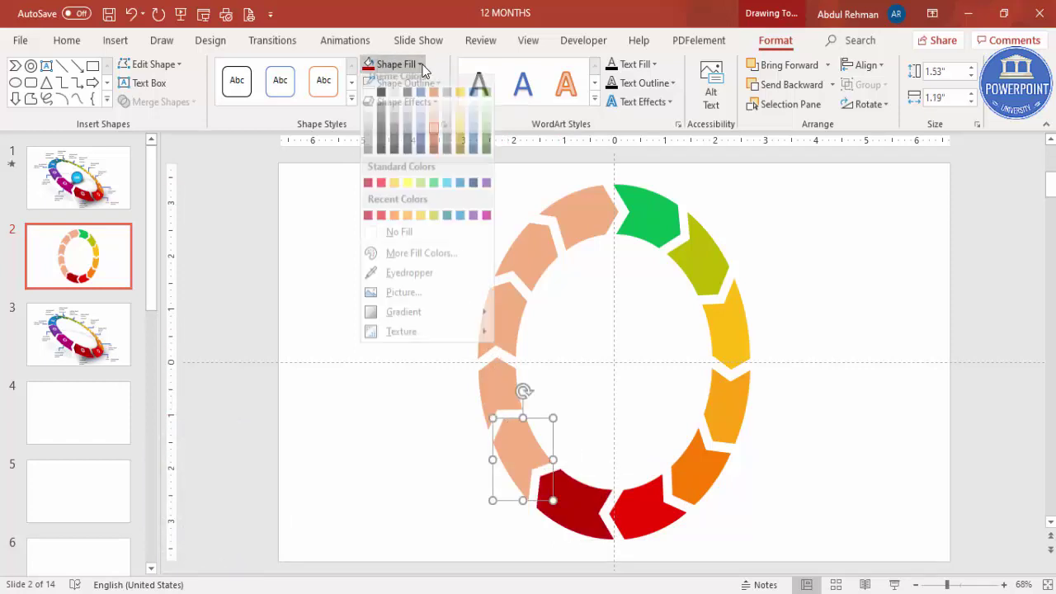
click(487, 224)
click(502, 375)
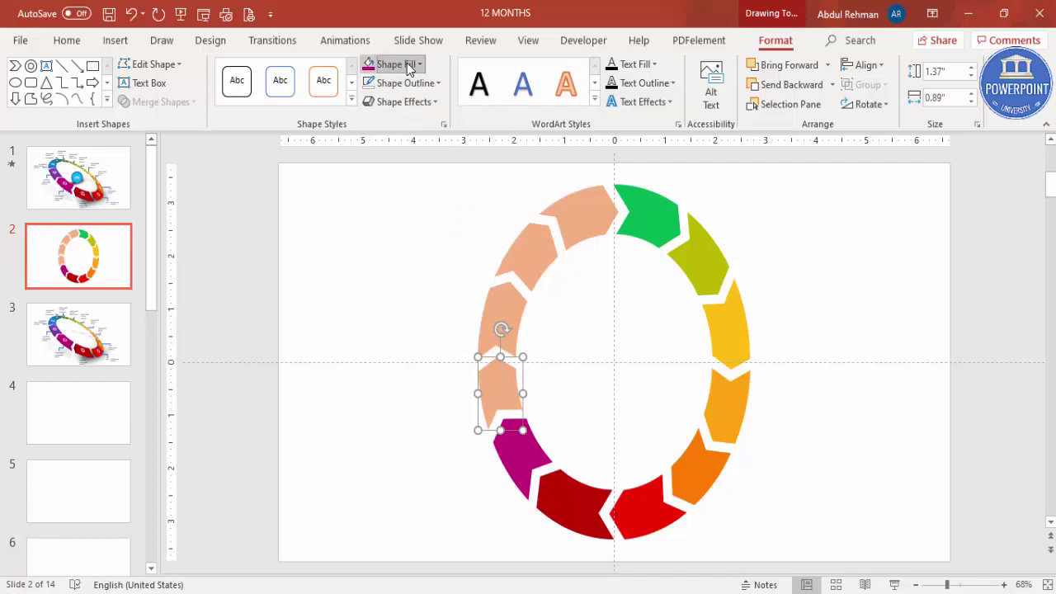
click(396, 65)
click(487, 224)
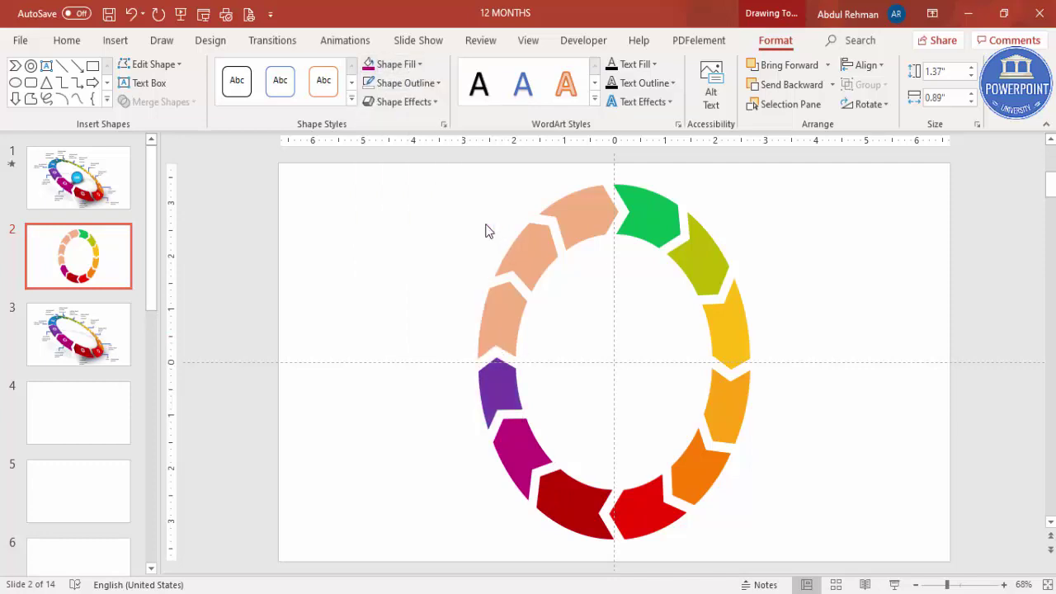
Fill the last upper-left and top arrows blue, teal and dark grey
click(514, 302)
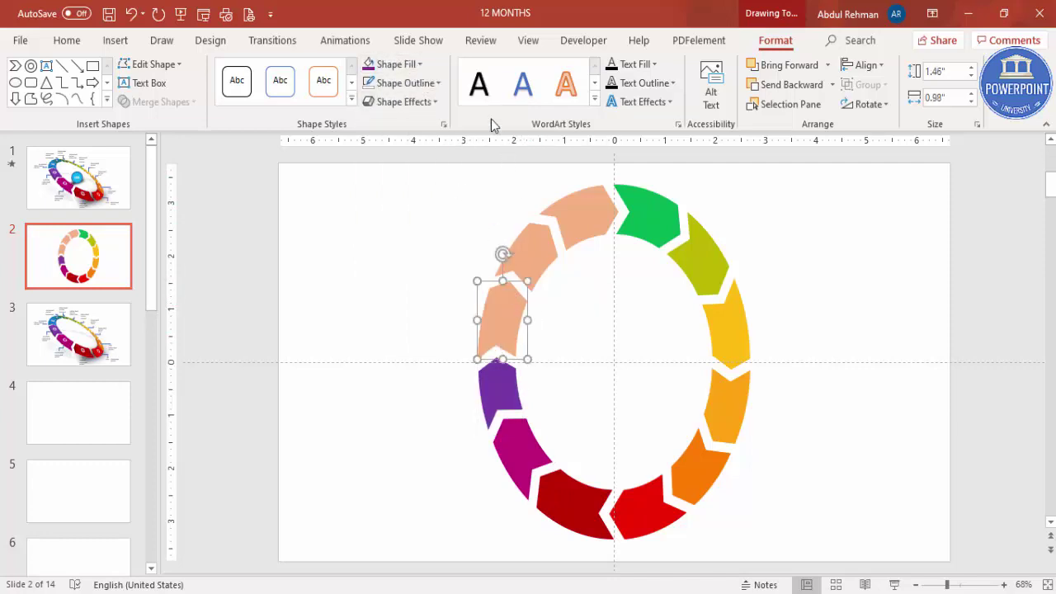
click(395, 65)
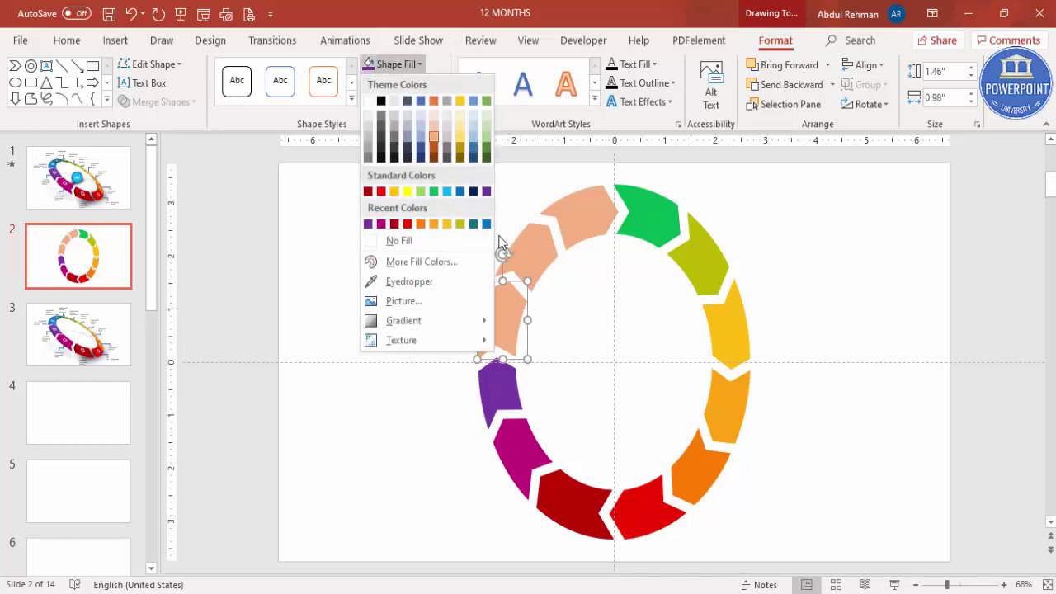
click(487, 224)
click(518, 236)
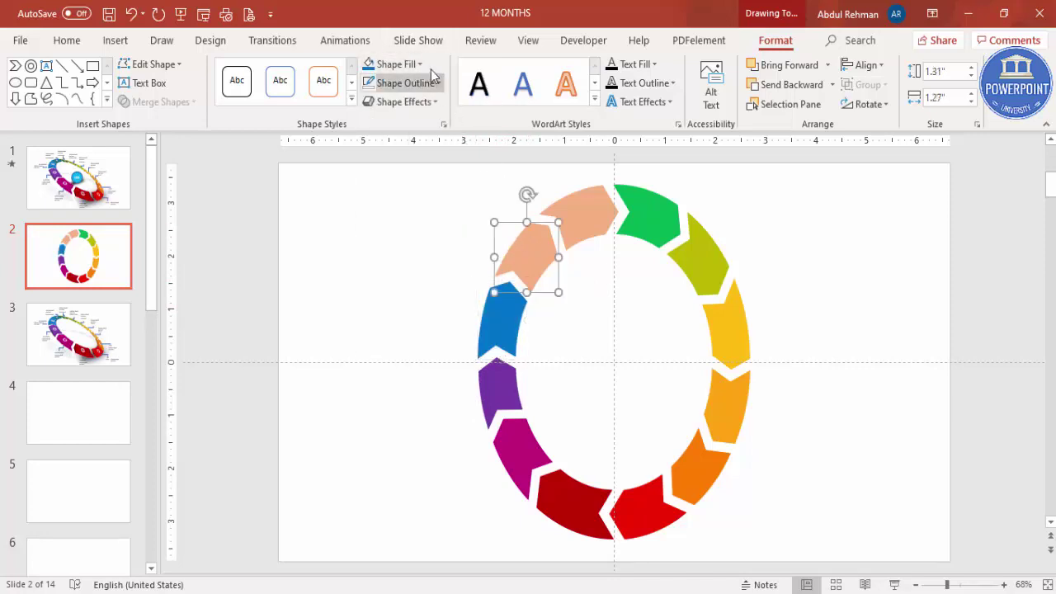
click(394, 65)
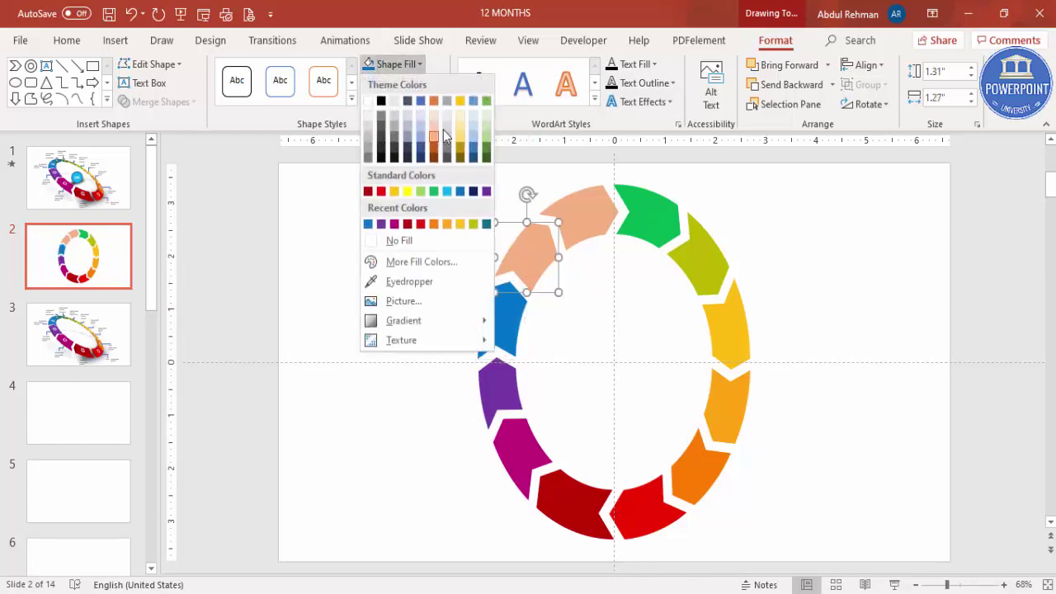
click(487, 223)
click(591, 218)
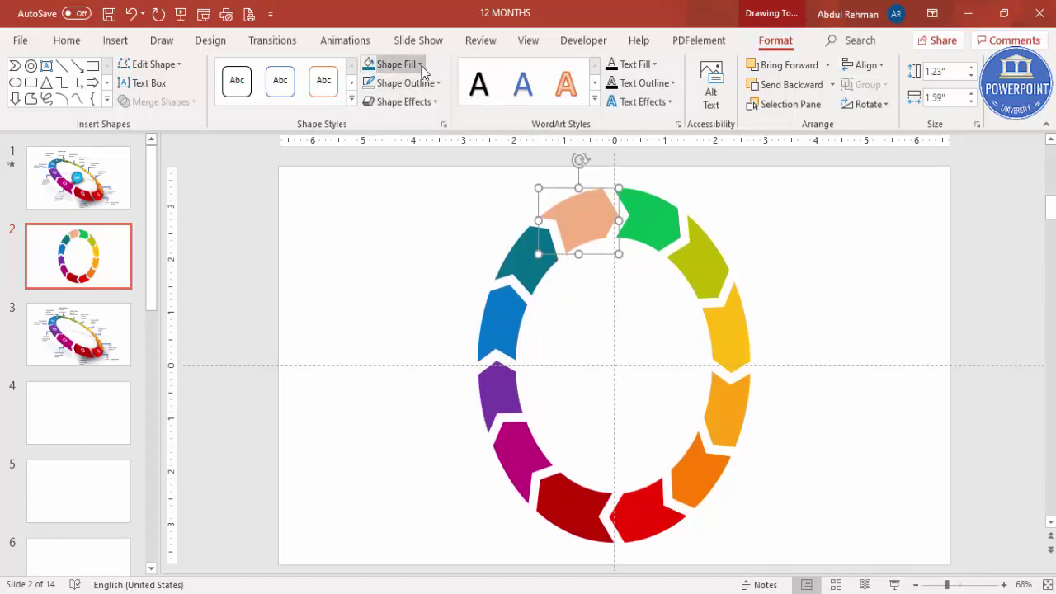
click(395, 65)
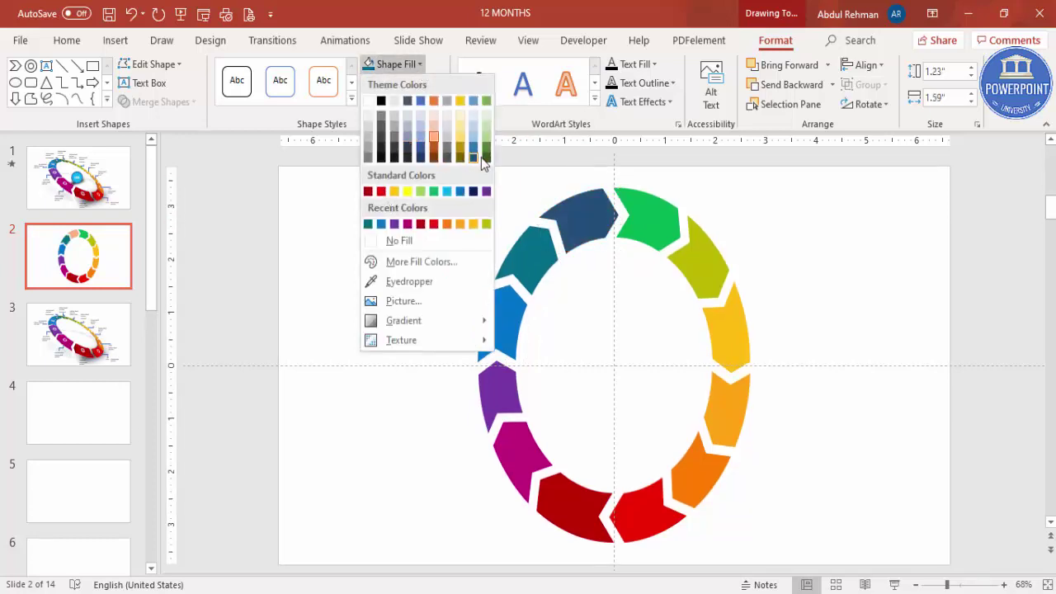
click(381, 137)
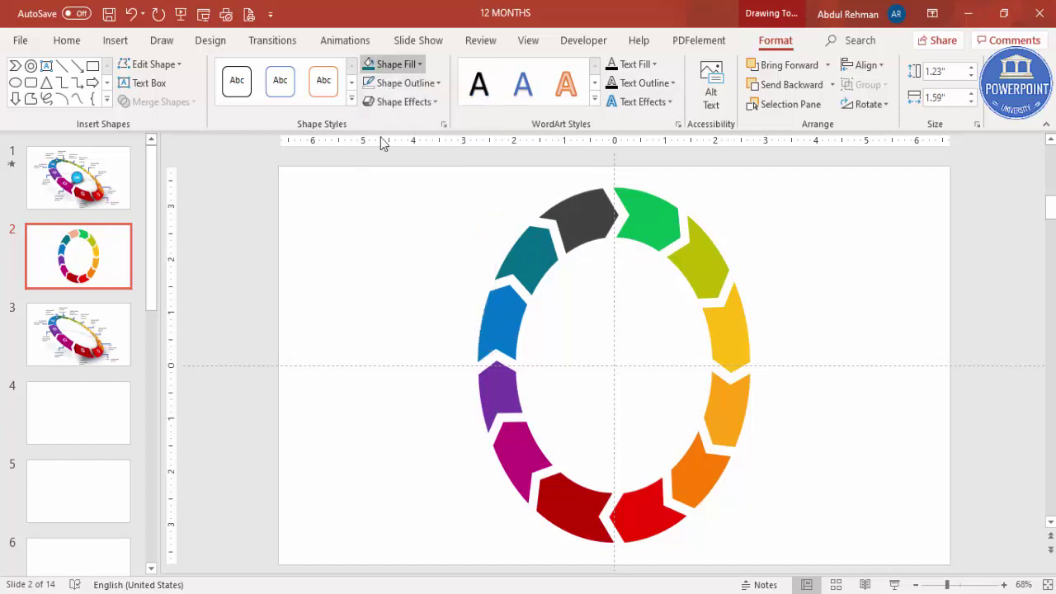
click(804, 253)
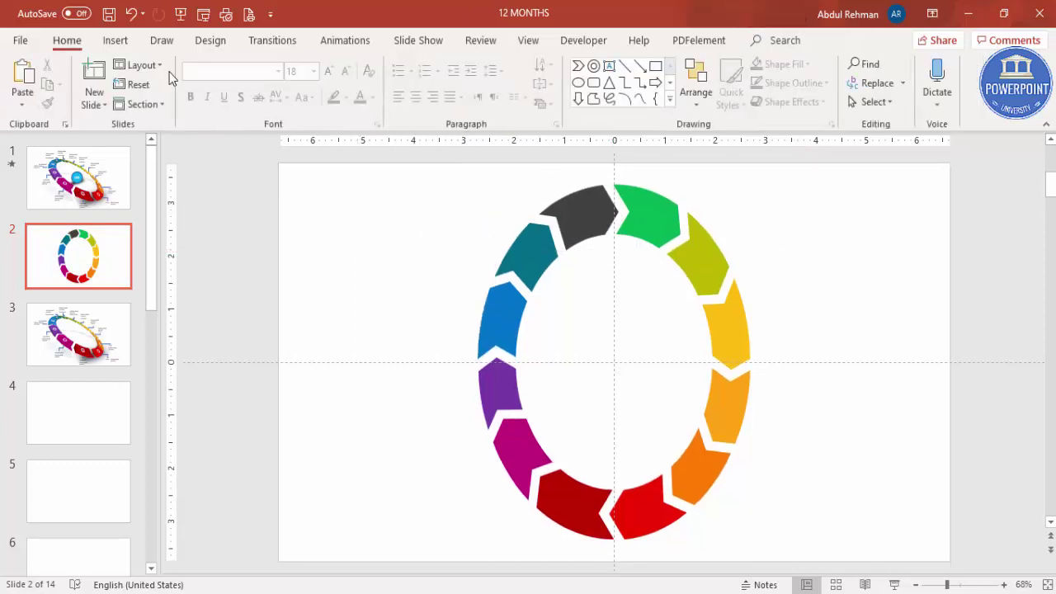
Draw a small Circle: Hollow shape on the left of the slide
click(115, 39)
click(248, 103)
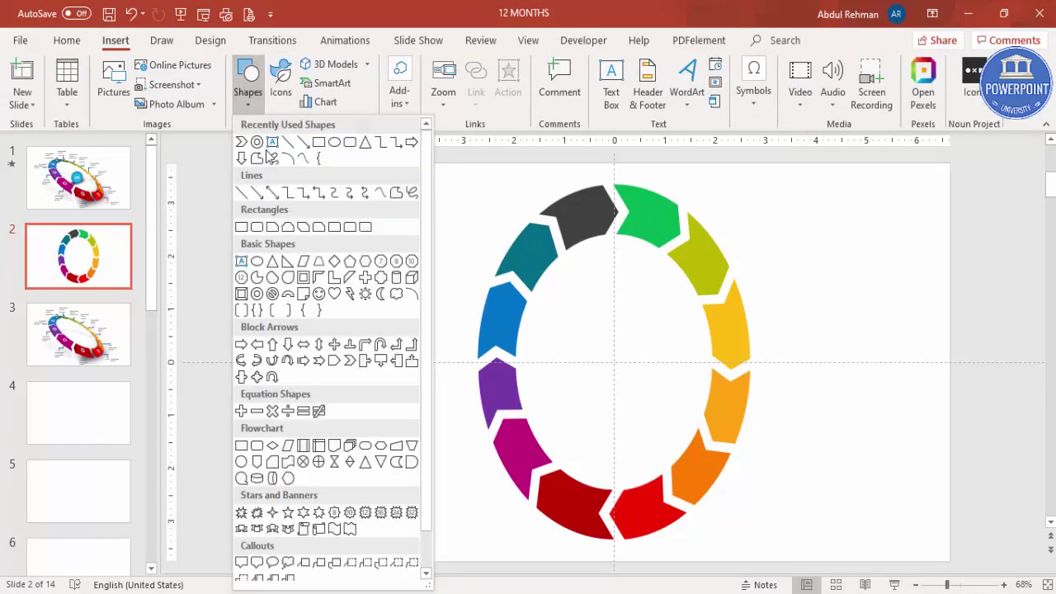
click(257, 295)
drag(323, 286, 335, 294)
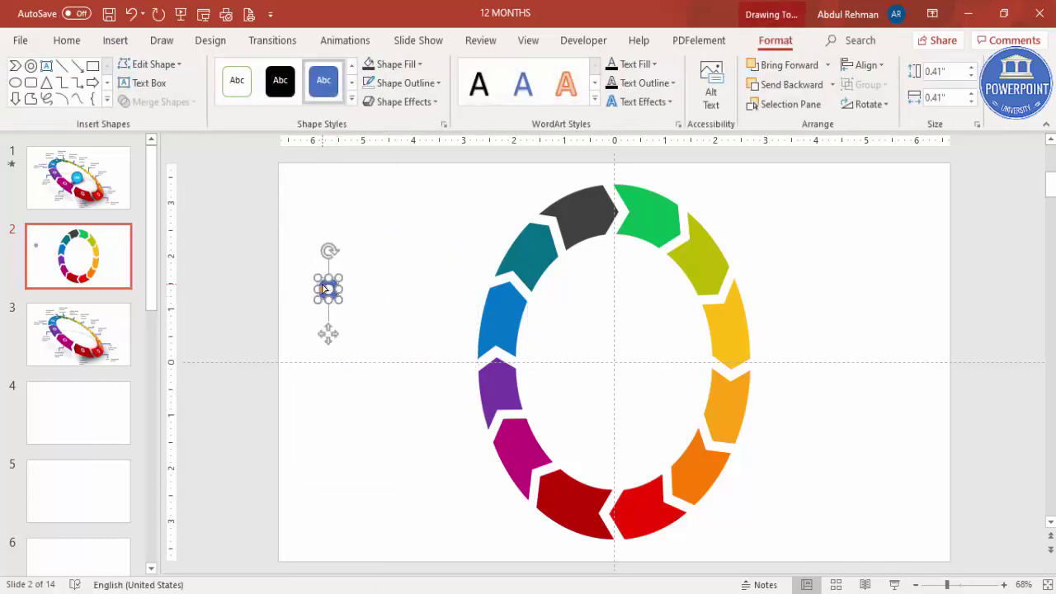
click(326, 295)
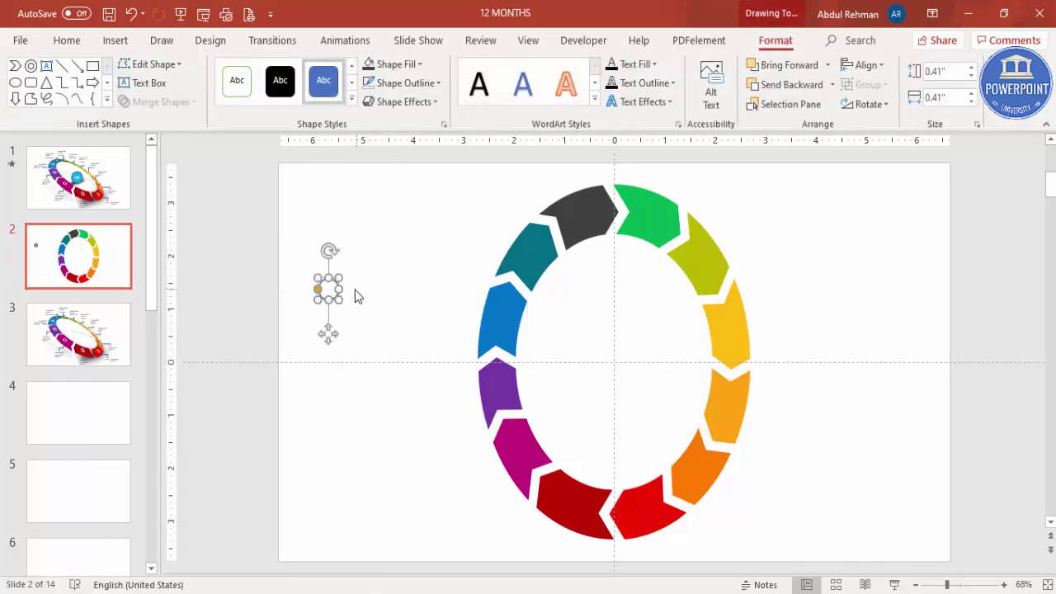
click(319, 294)
click(327, 293)
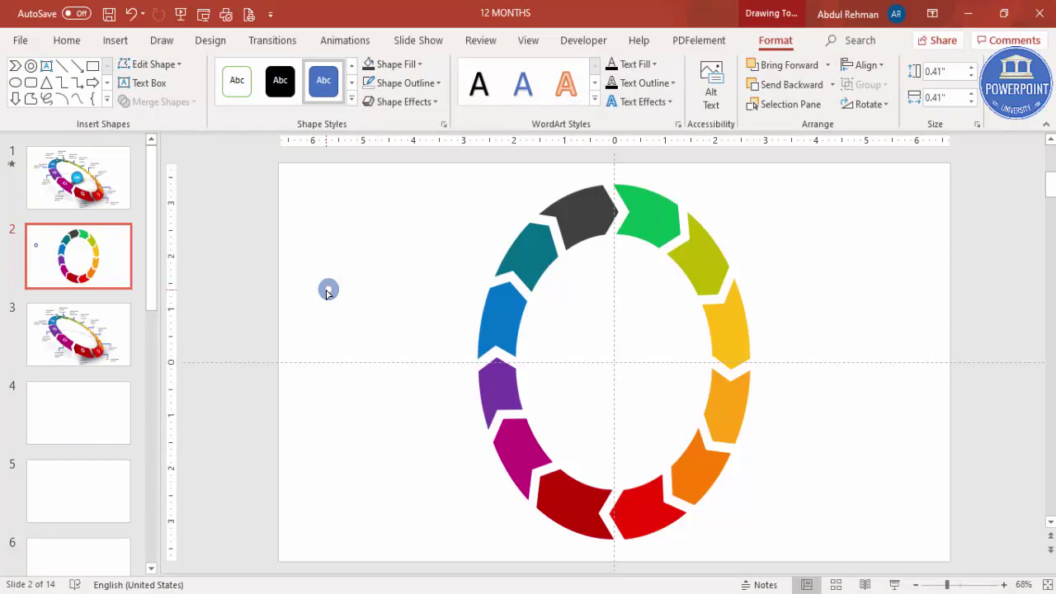
Give the hollow circle No Outline and a white fill
click(418, 83)
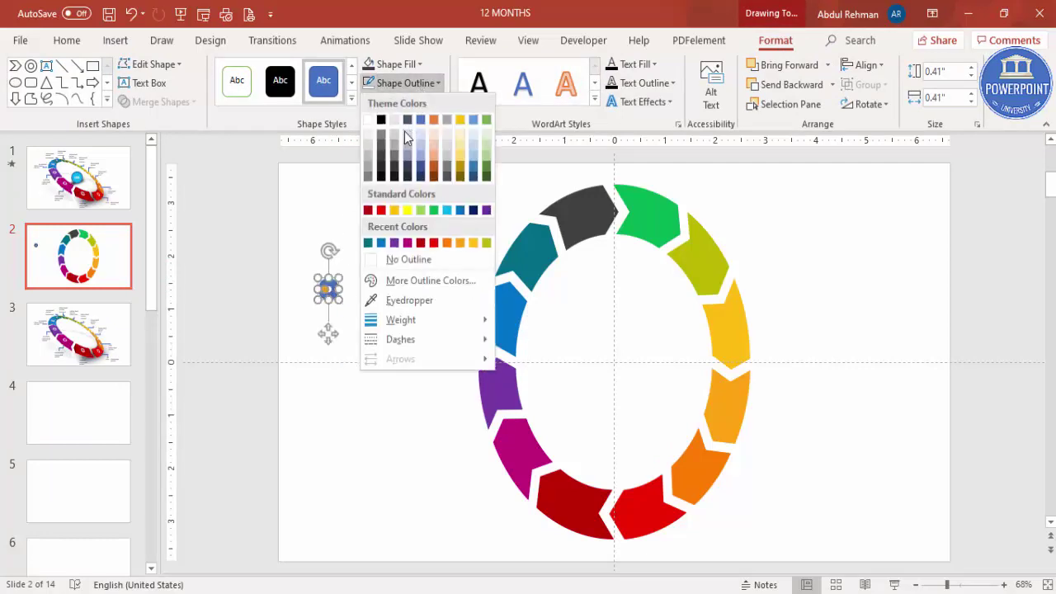
click(397, 260)
click(401, 72)
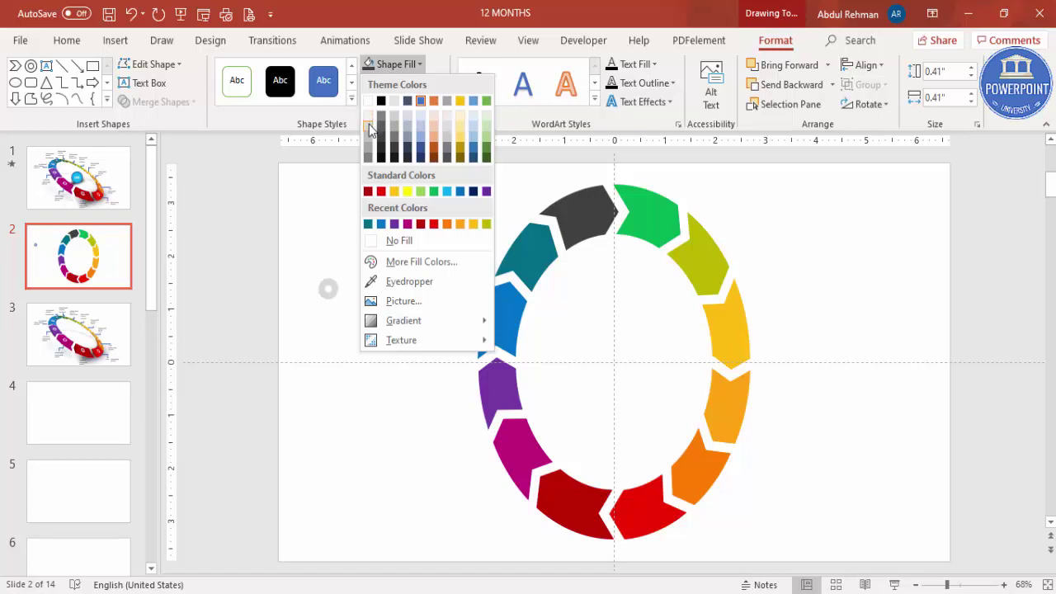
click(369, 124)
Centre the white ring on the green chevron and copy it onto the yellow-green chevron
drag(328, 289, 656, 211)
key(Right)
key(Right)
key(Down)
key(Down)
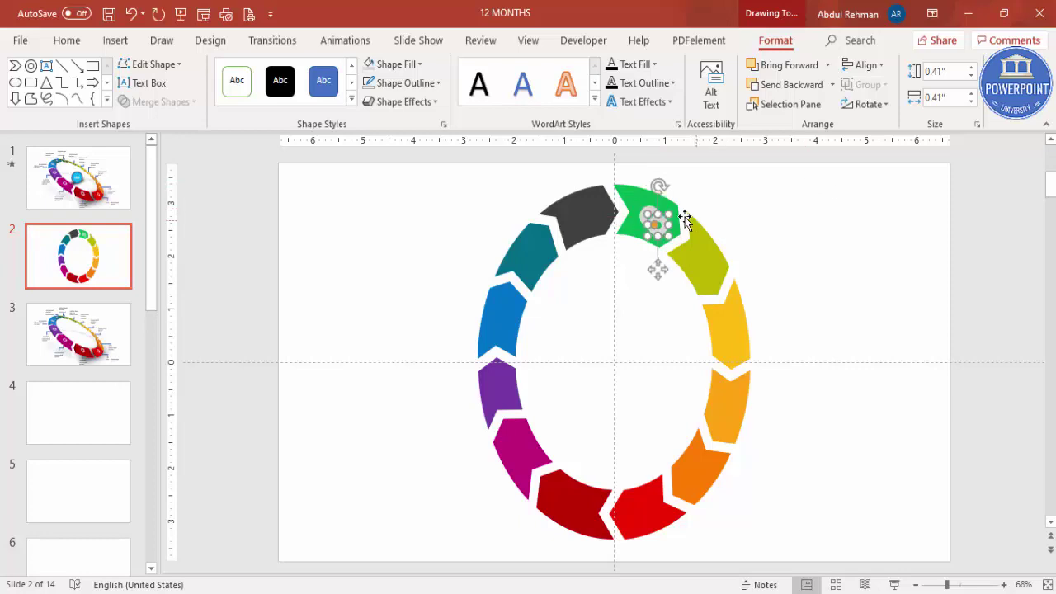
ctrl+drag(665, 224, 737, 329)
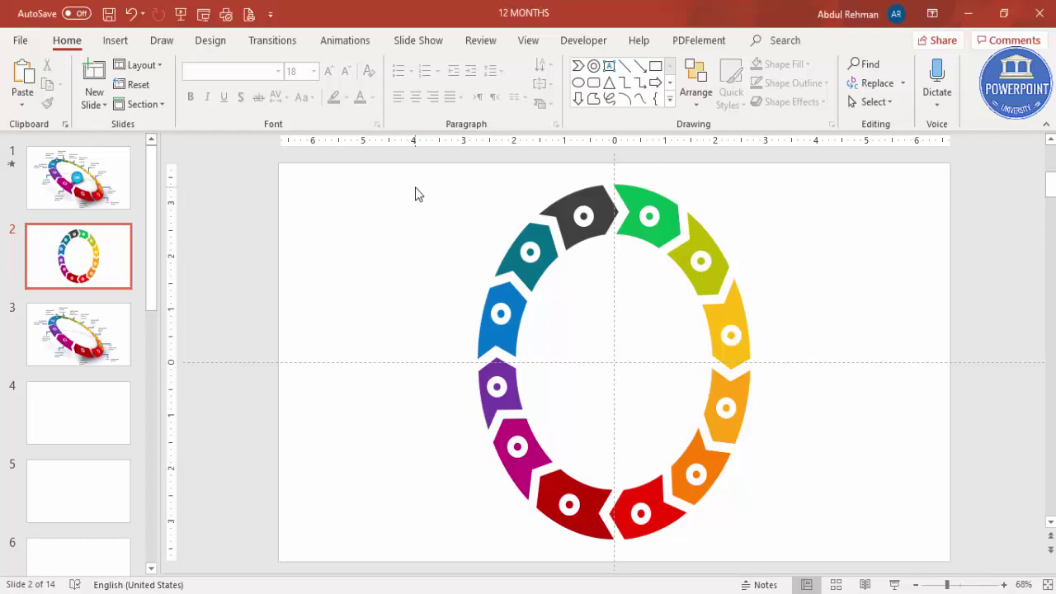
Select all chevrons and circles, group them with Ctrl+G, and open Format Shape for the group
key(ctrl+a)
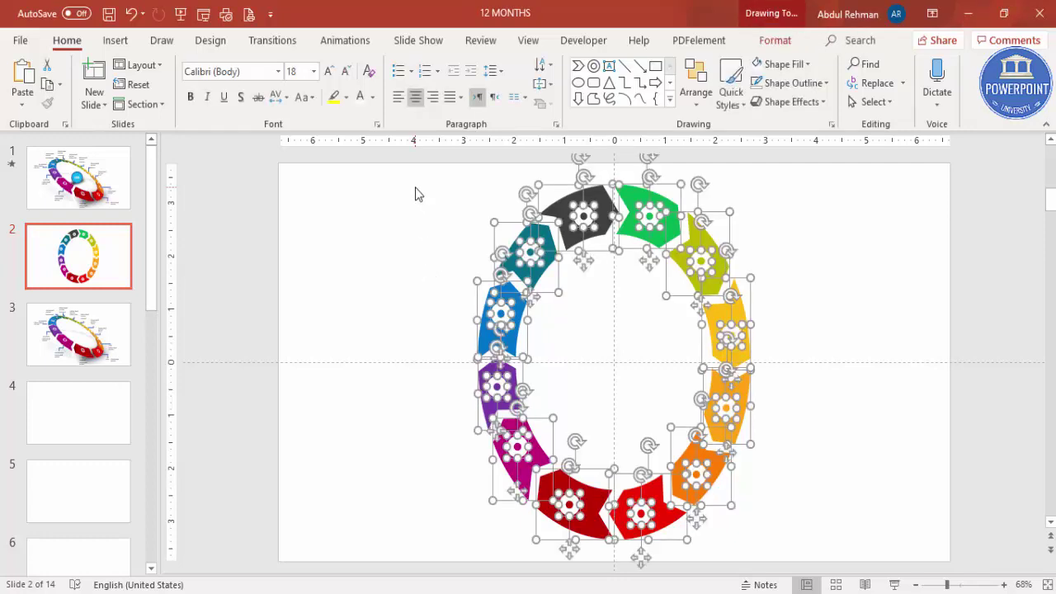
key(ctrl+g)
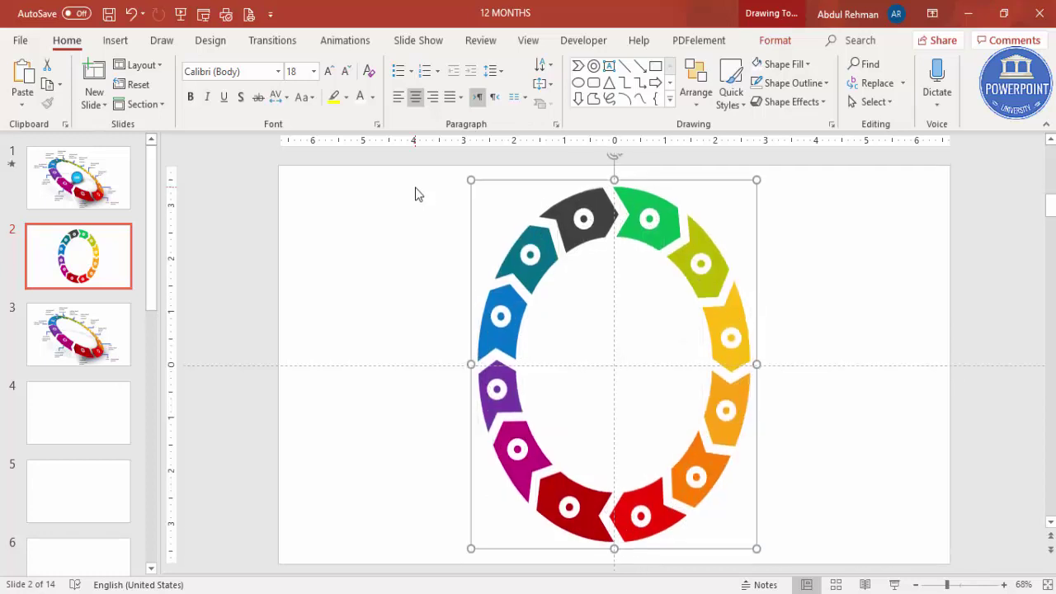
right_click(689, 258)
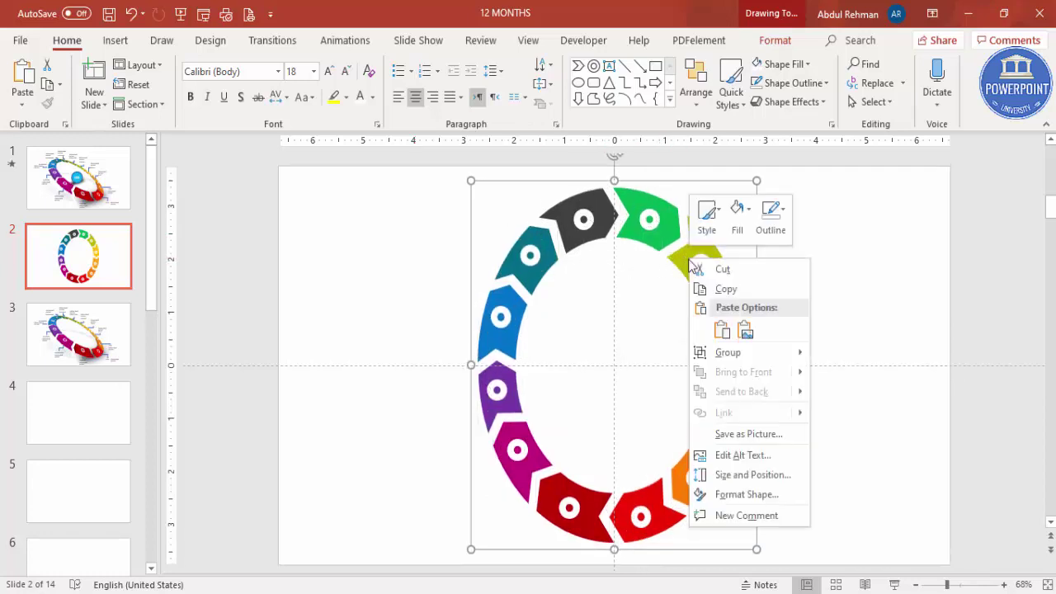
click(768, 502)
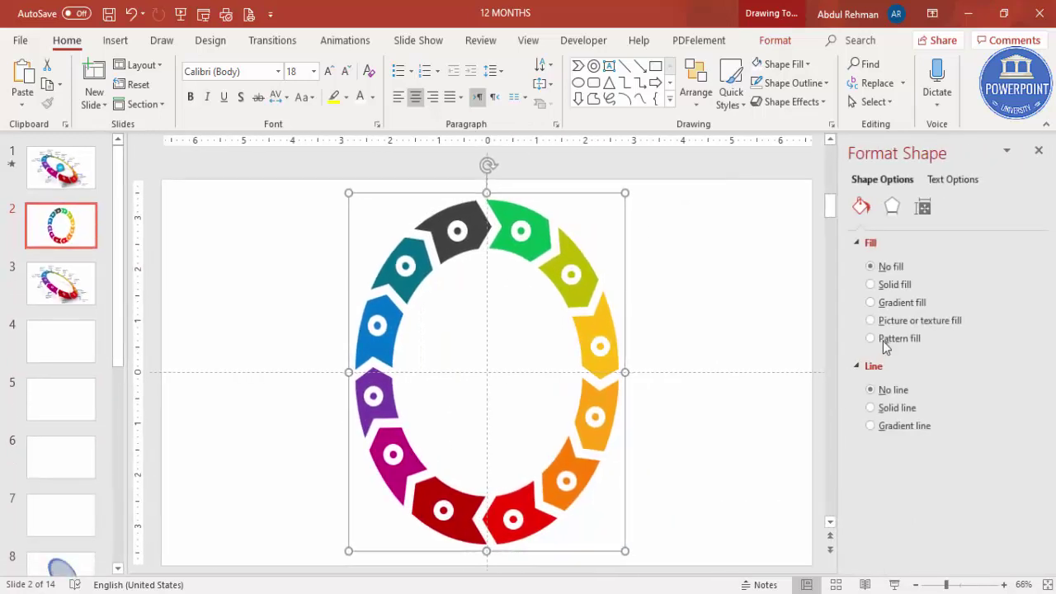
Apply the Perspective: Contrasting Right 3-D rotation preset to the ring
click(891, 208)
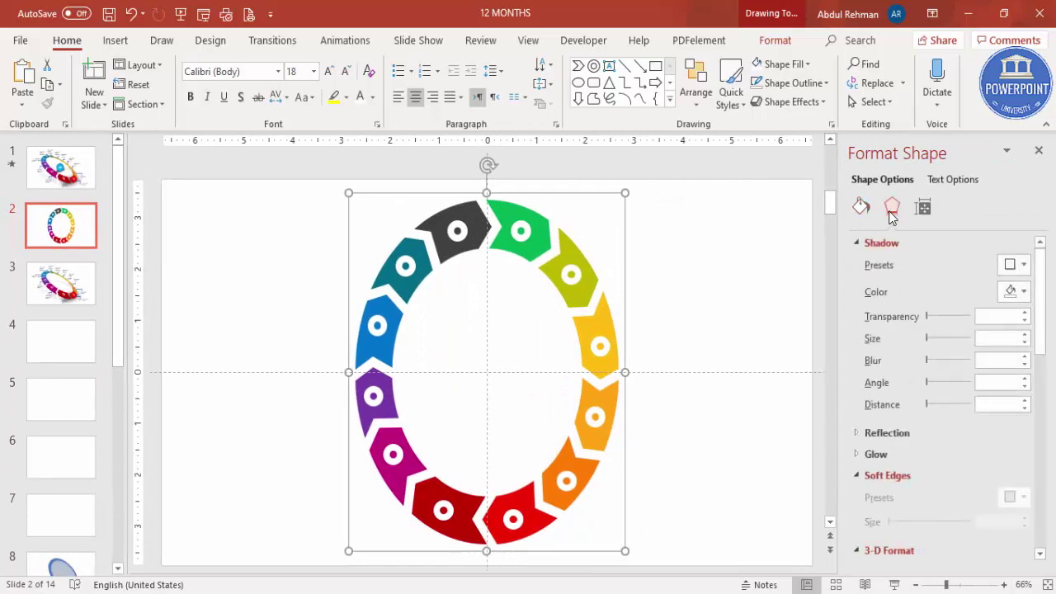
click(858, 243)
click(854, 306)
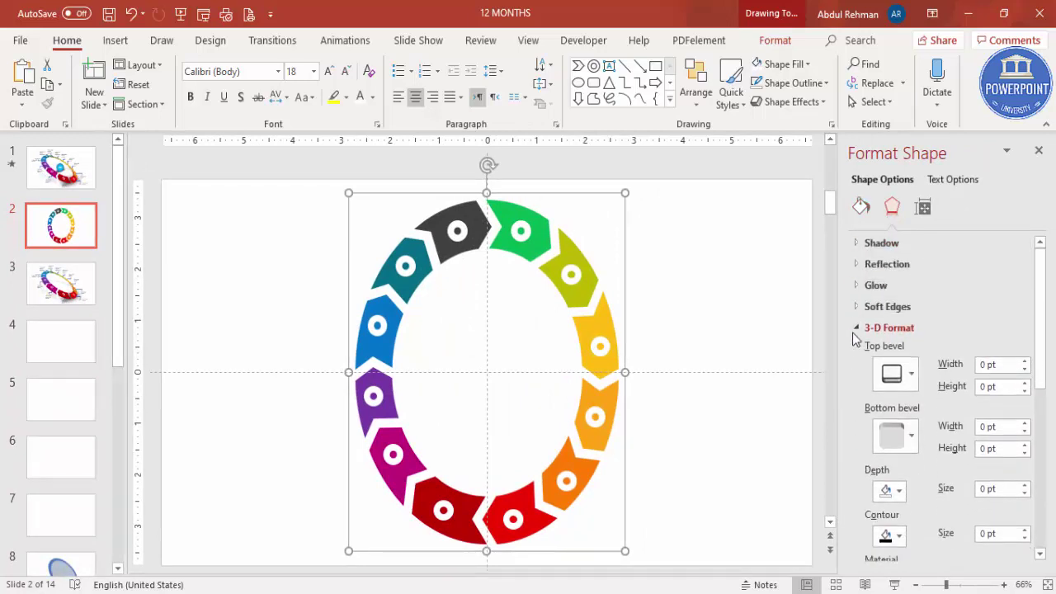
click(855, 328)
click(856, 349)
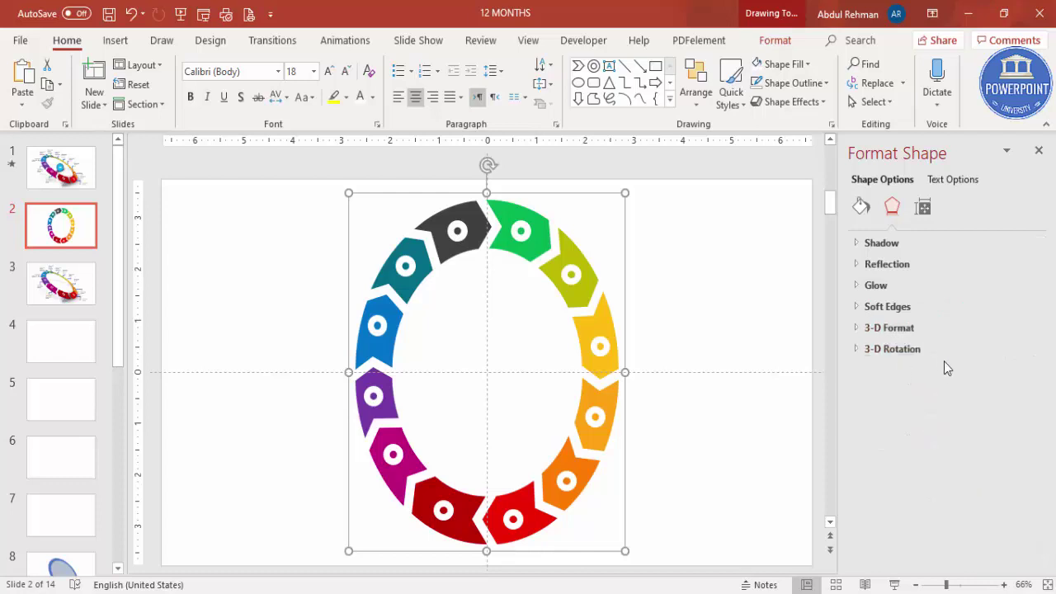
click(911, 354)
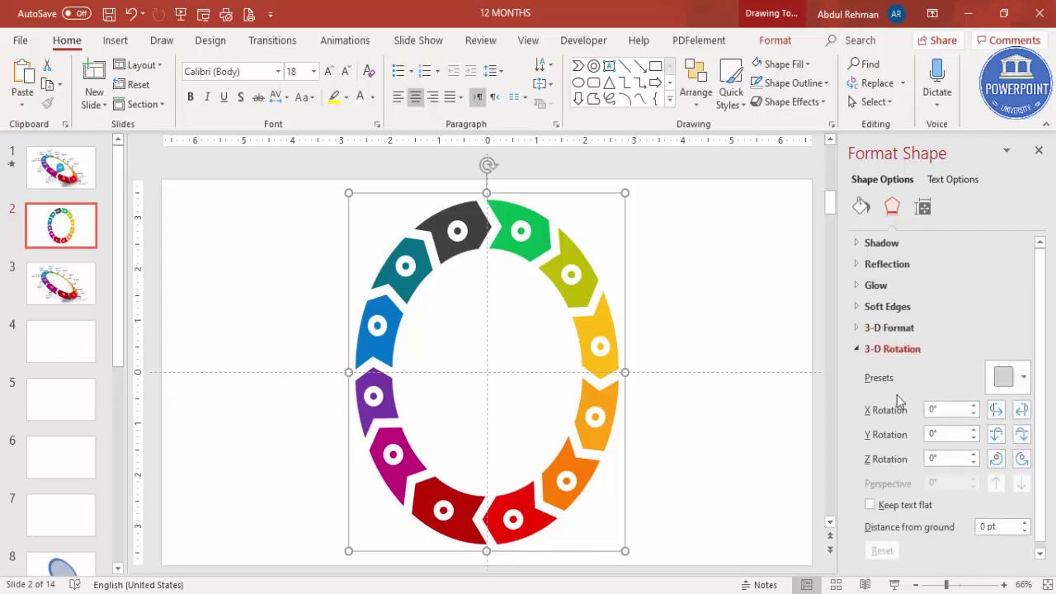
click(1005, 377)
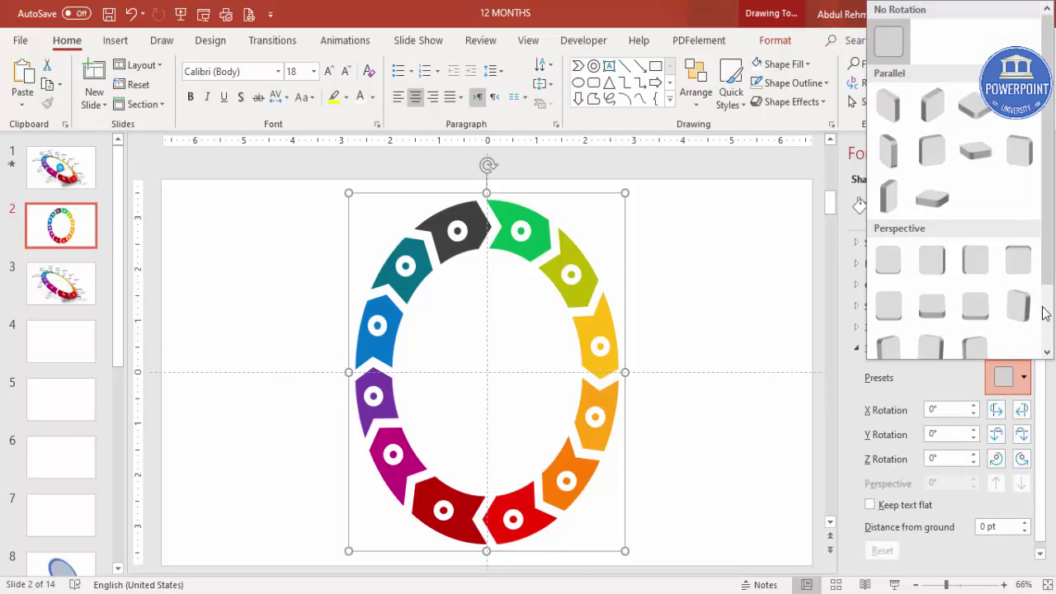
scroll(1050, 278, down, 3)
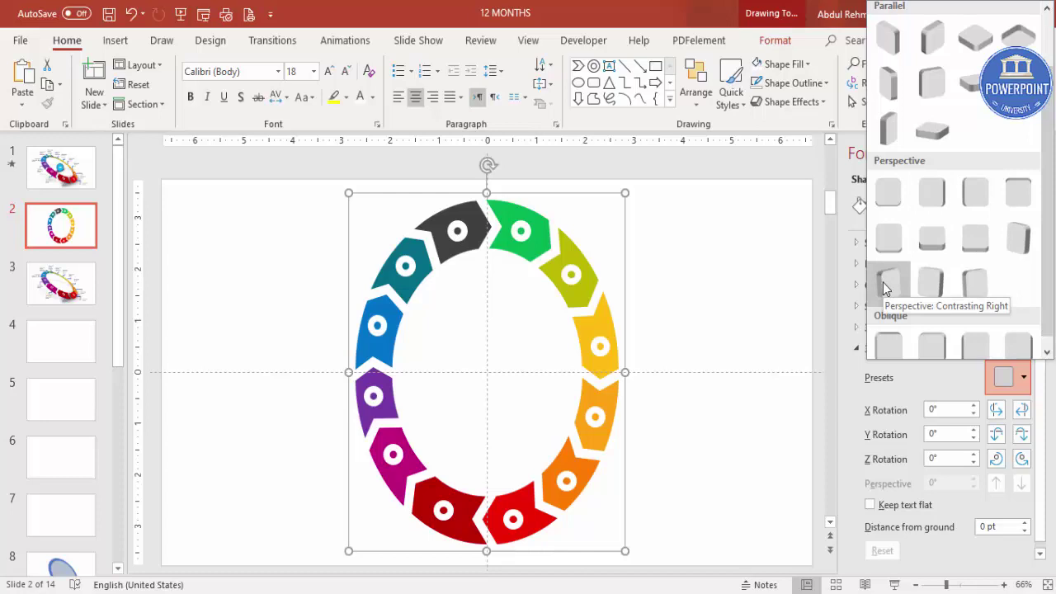
click(886, 283)
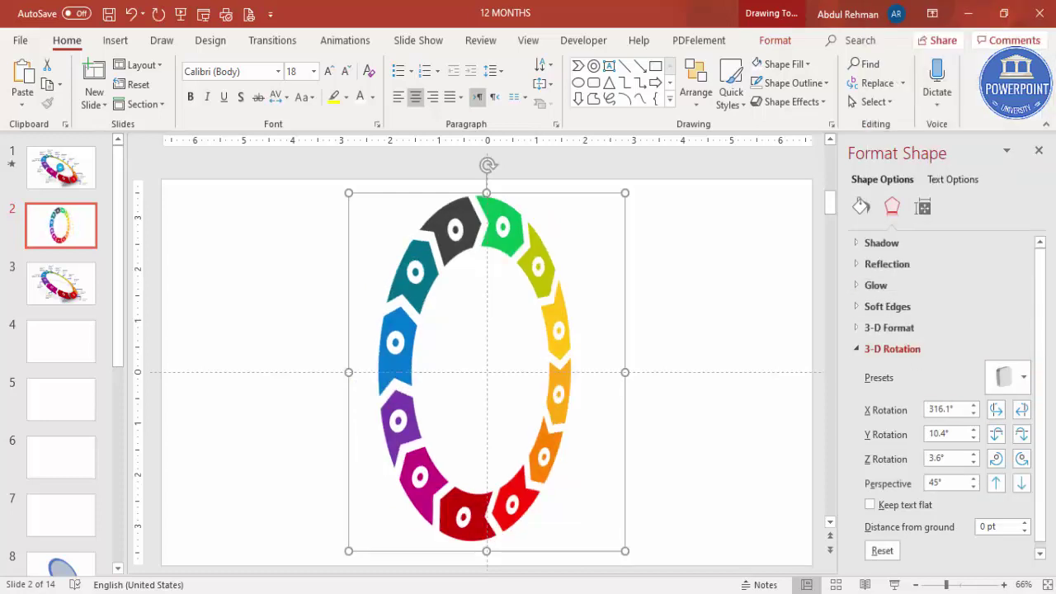
scroll(1044, 396, down, 1)
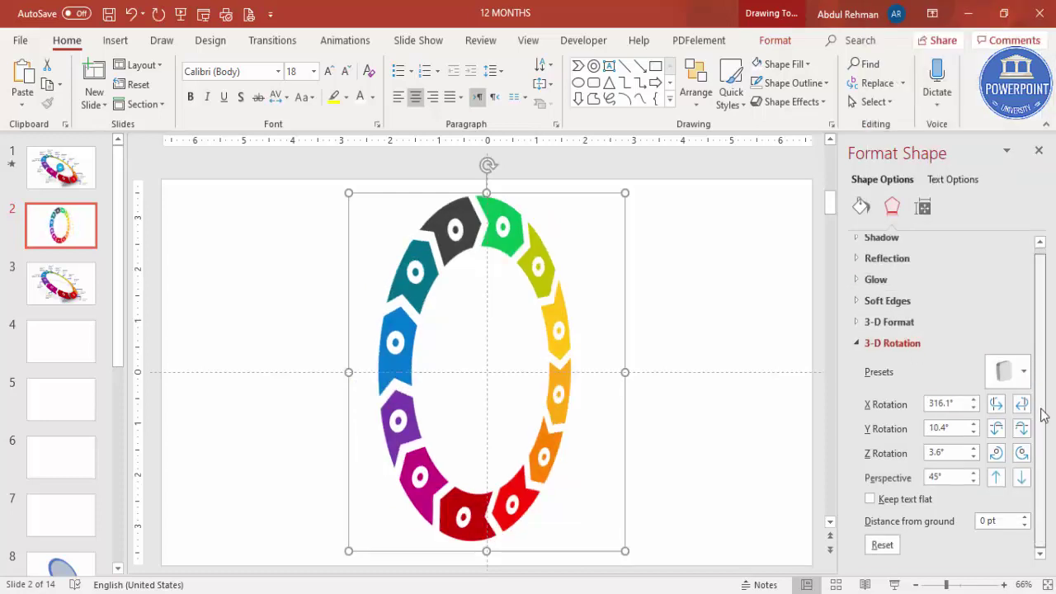
Step the ring's Z Rotation up several times to turn it clockwise
click(1021, 453)
click(1021, 453)
click(1022, 453)
click(1021, 453)
click(1022, 453)
click(1022, 453)
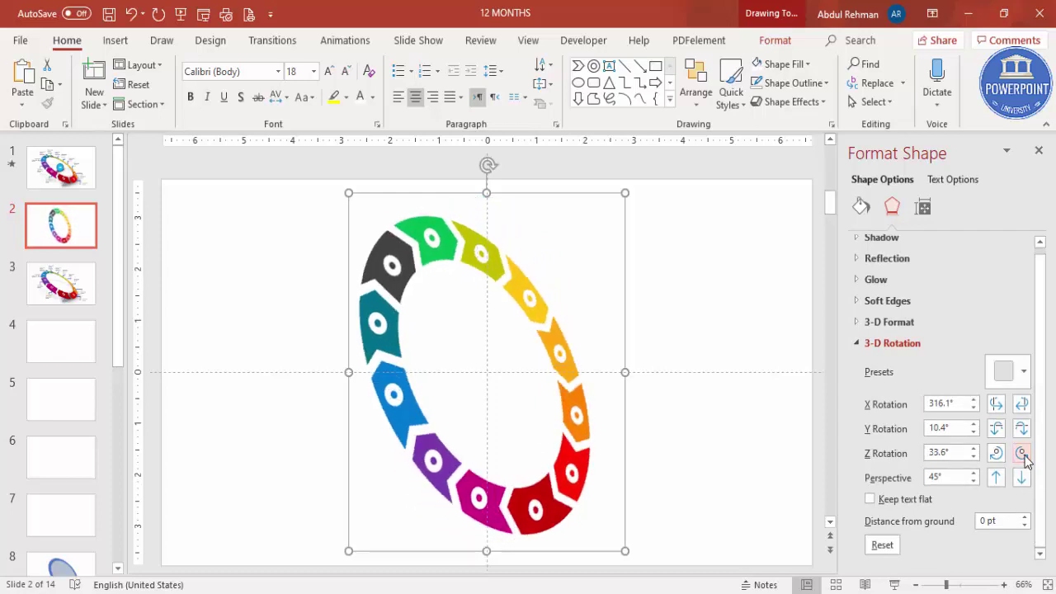
click(1022, 453)
click(1022, 453)
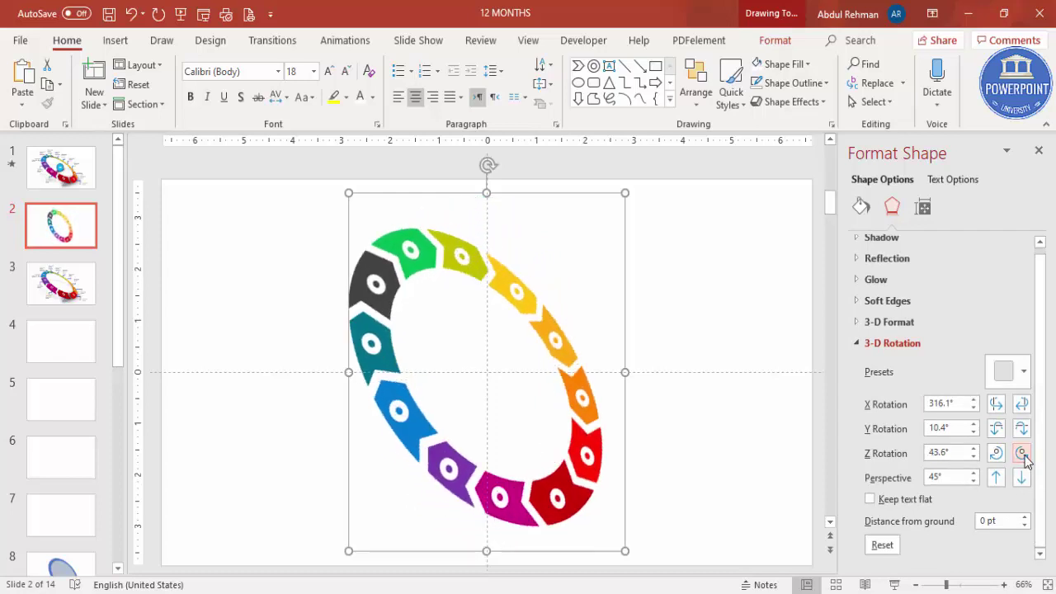
click(1021, 478)
Raise the ring's Perspective to 90° and lower its Y Rotation slightly
click(1021, 480)
click(1022, 481)
click(1022, 481)
click(1022, 480)
click(1021, 480)
click(1021, 481)
click(1022, 480)
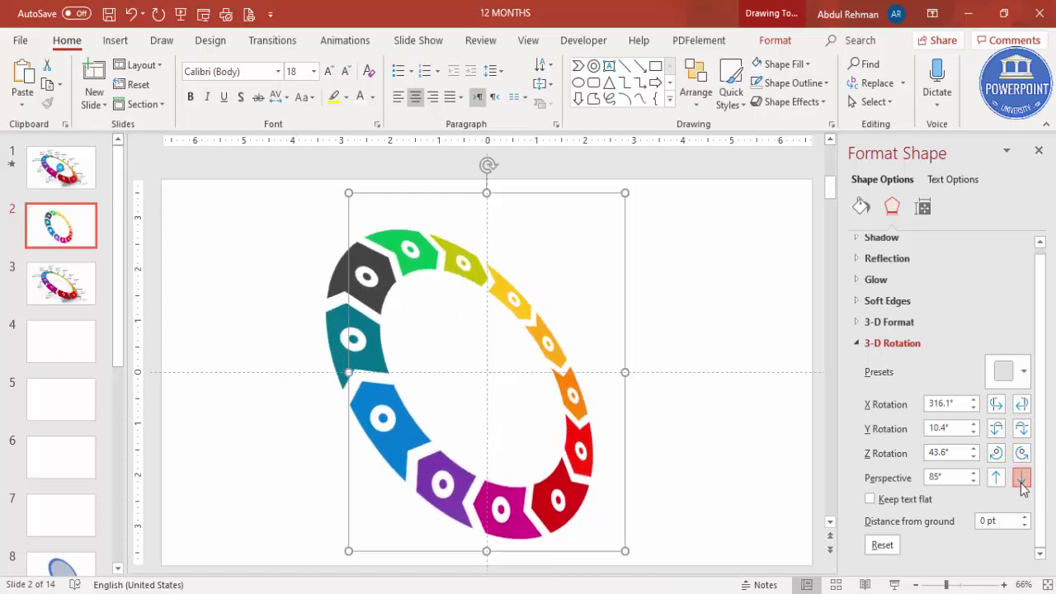
click(1022, 481)
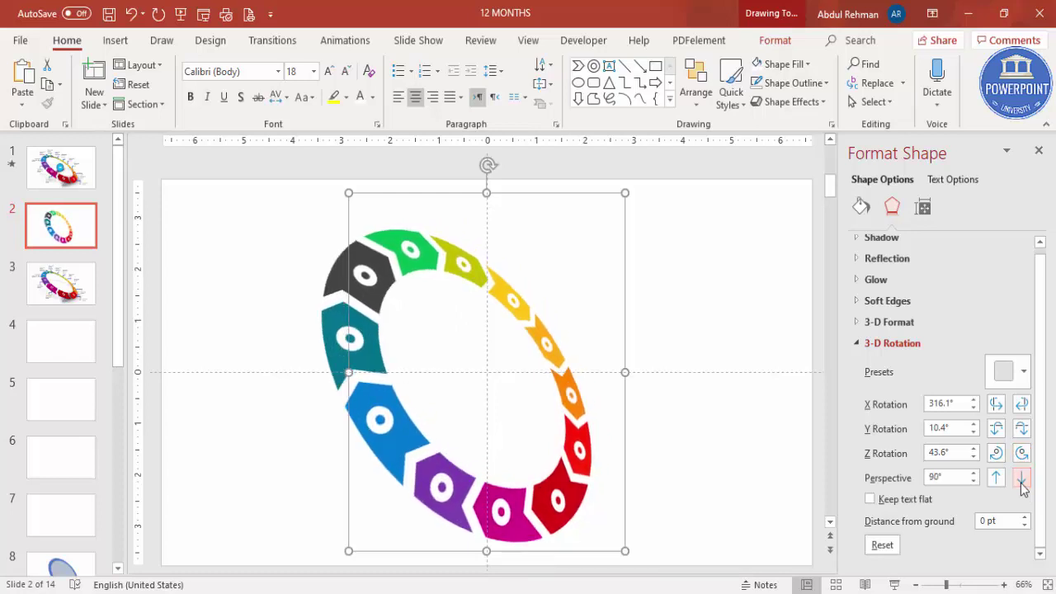
click(1023, 429)
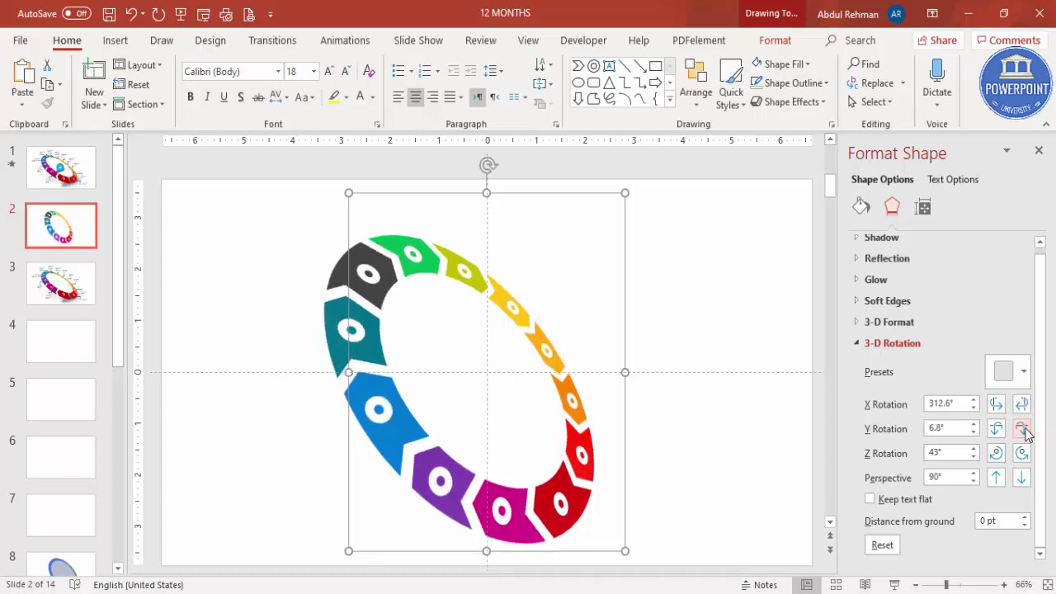
click(1023, 429)
click(1023, 429)
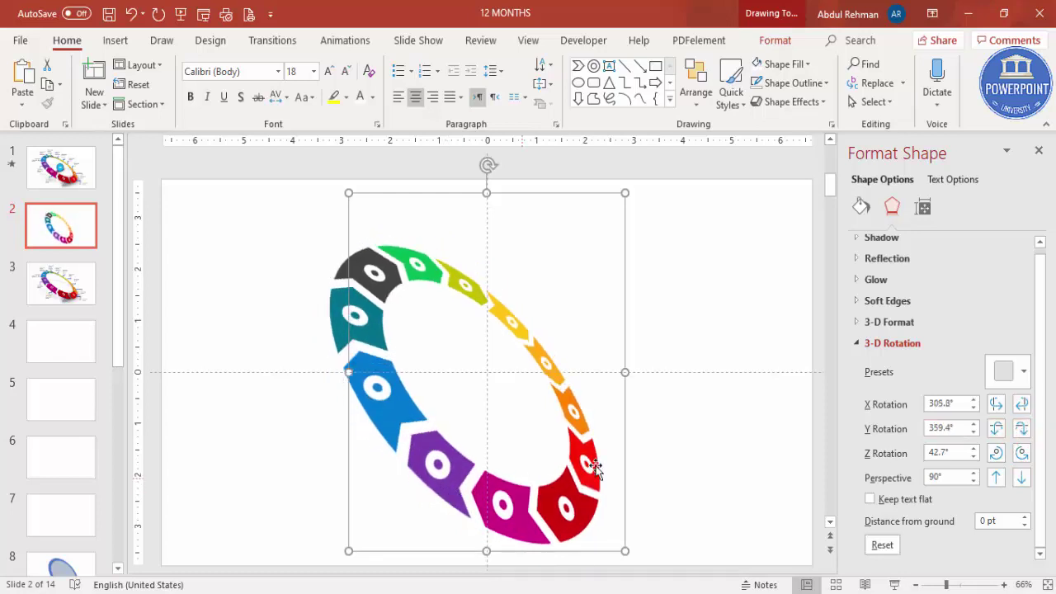
Move the ring up-right and keep Z Rotation at 42.7° after testing 95° perspective
drag(627, 449, 650, 408)
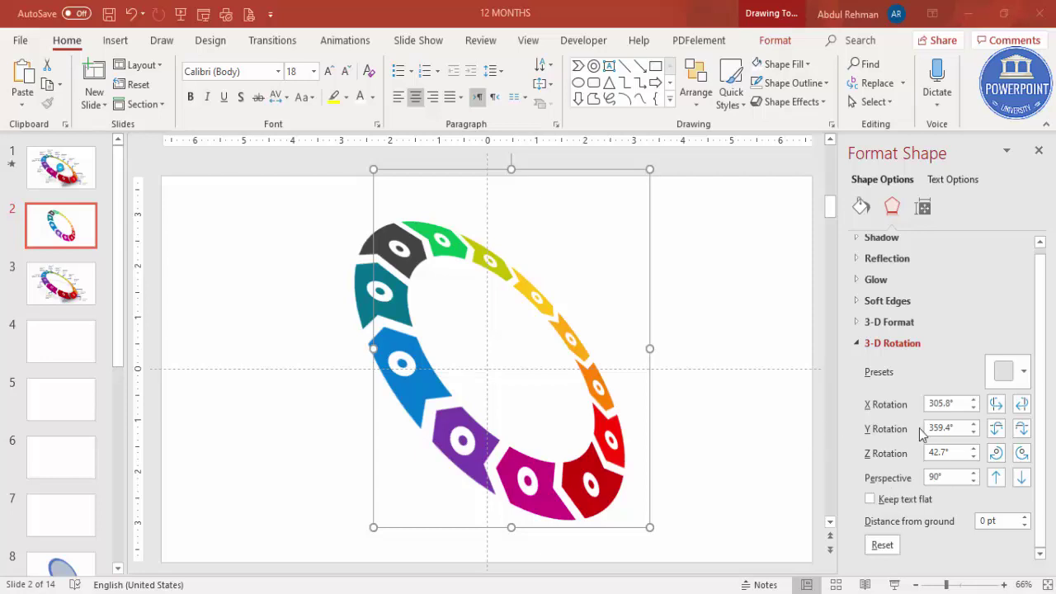
click(997, 479)
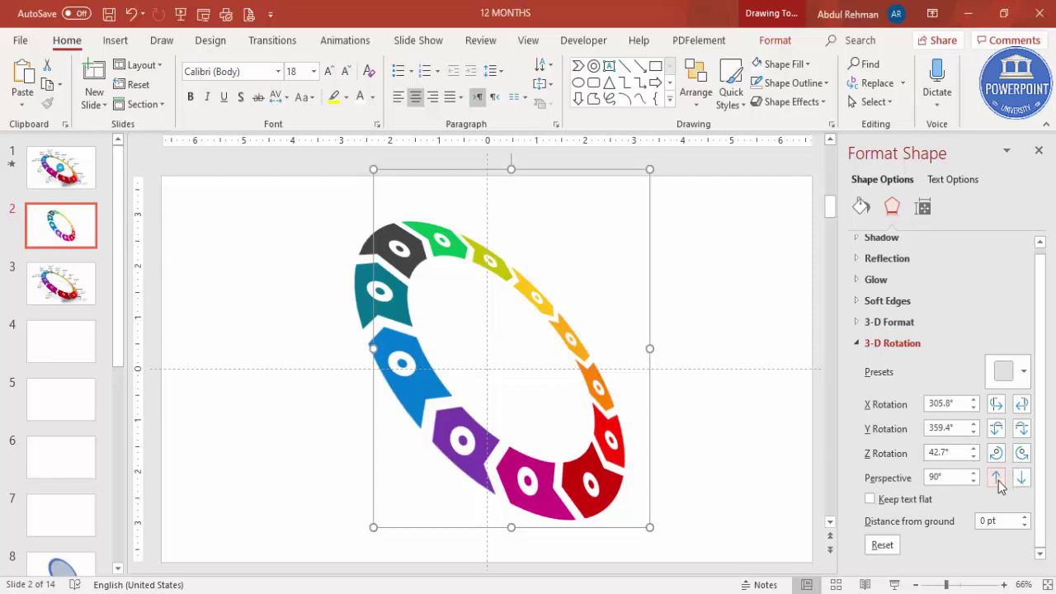
key(ctrl+z)
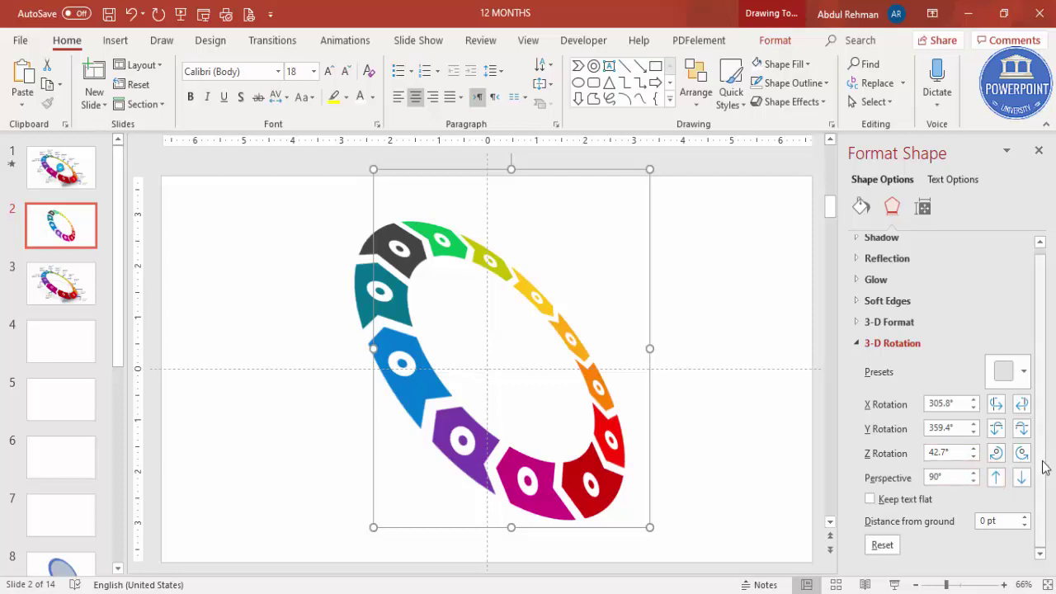
click(1022, 455)
click(997, 453)
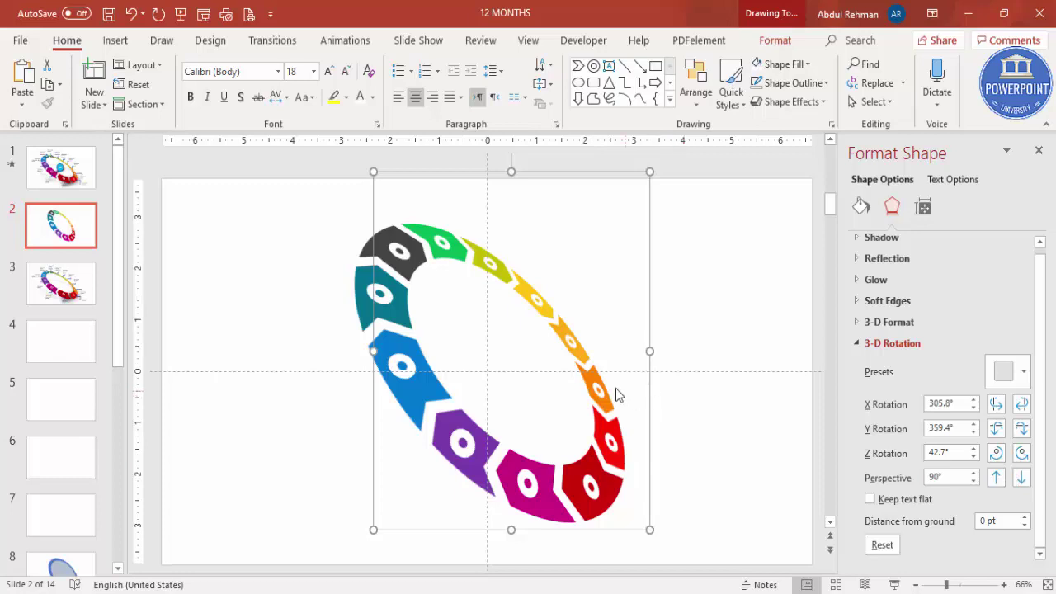
Give the ring a Round top bevel
click(856, 323)
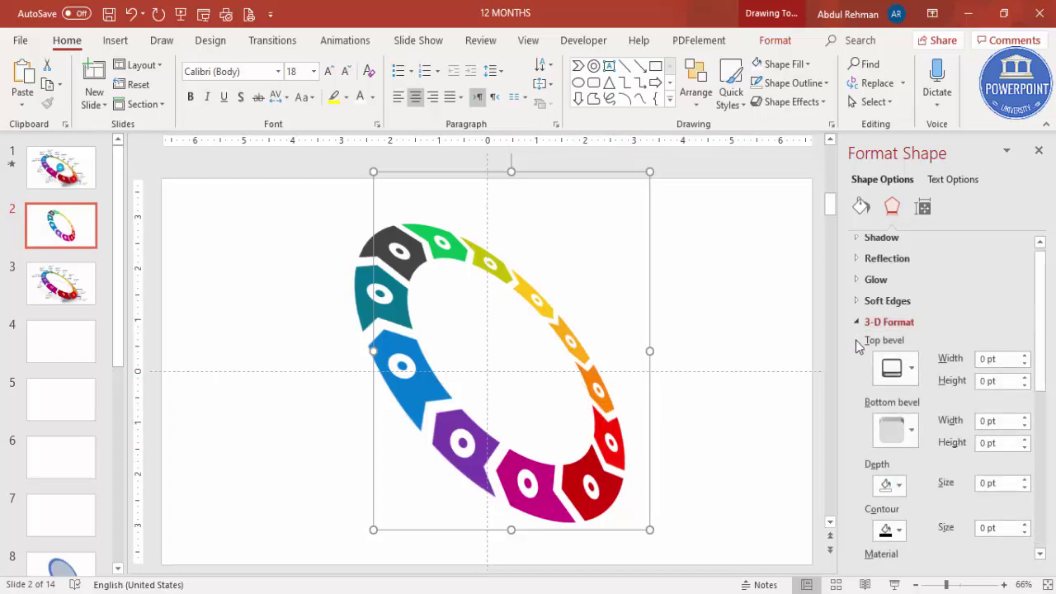
drag(1045, 354, 1027, 370)
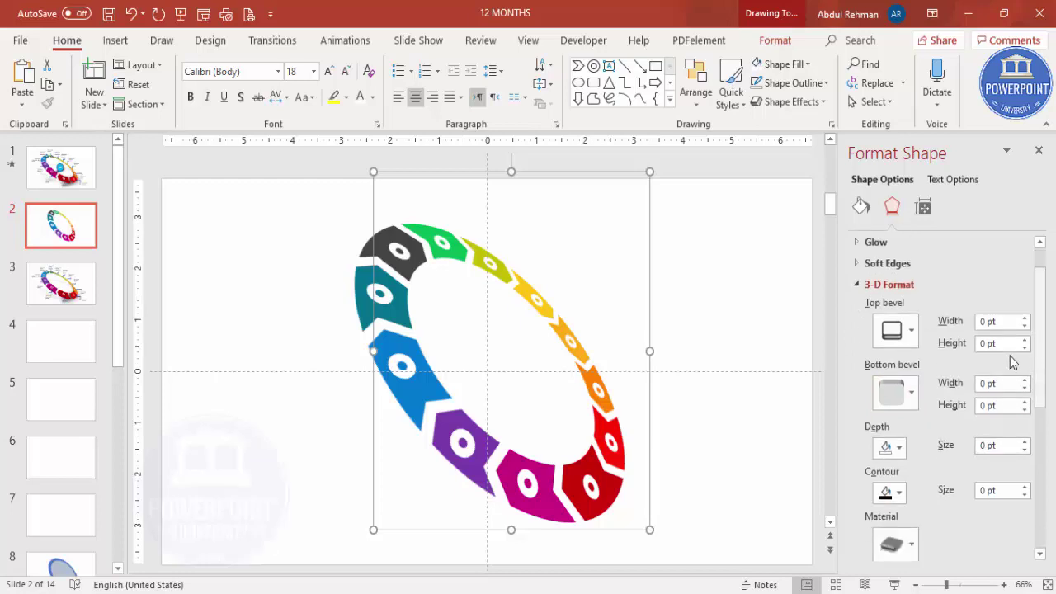
click(907, 336)
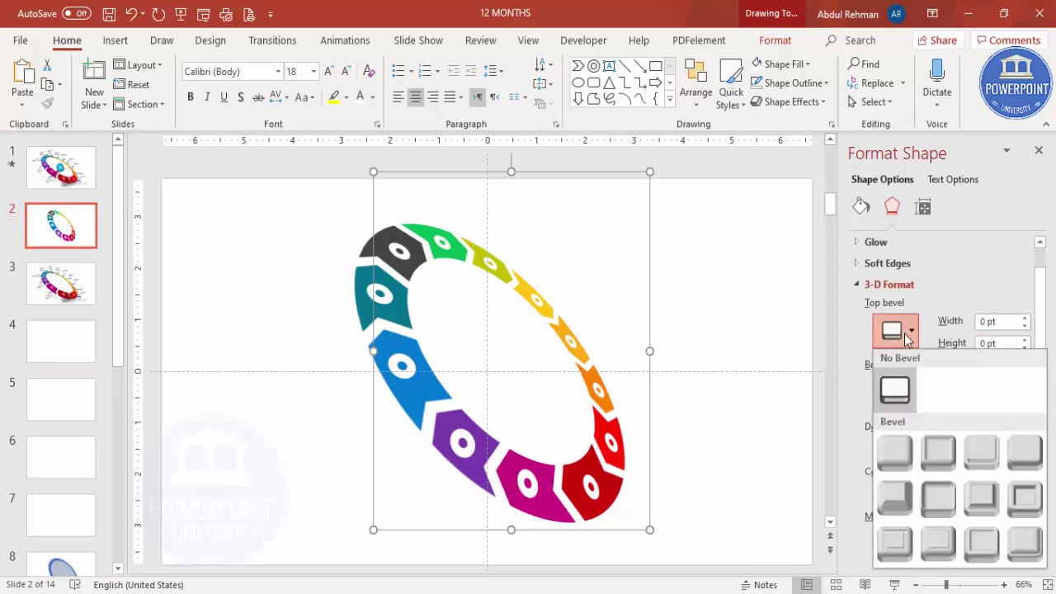
click(906, 450)
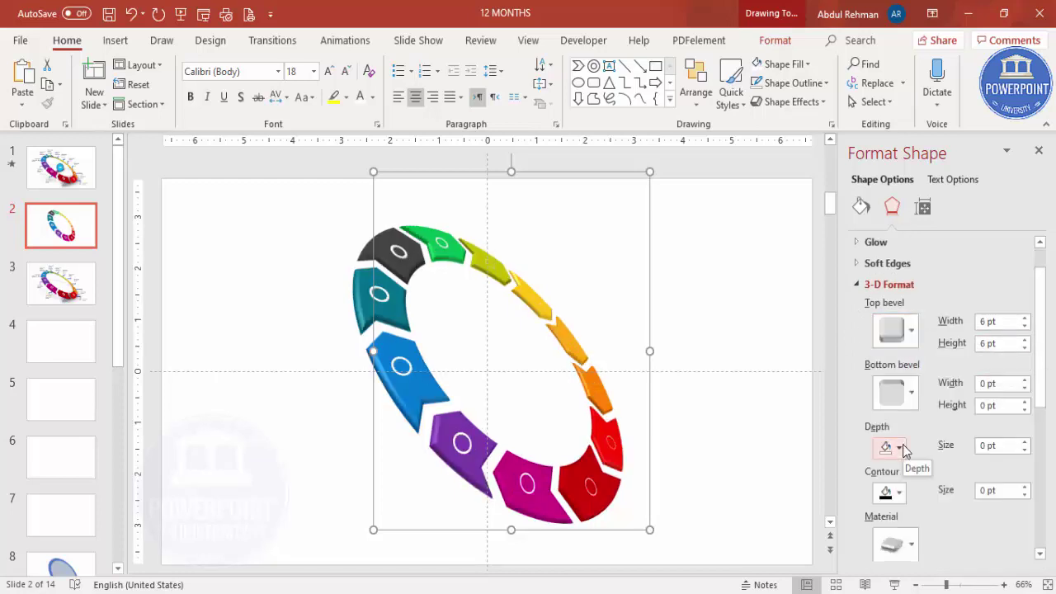
Set the top bevel to 3 pt width and 6.5 pt height
click(1026, 326)
click(1027, 327)
click(1027, 327)
click(1027, 327)
click(1026, 327)
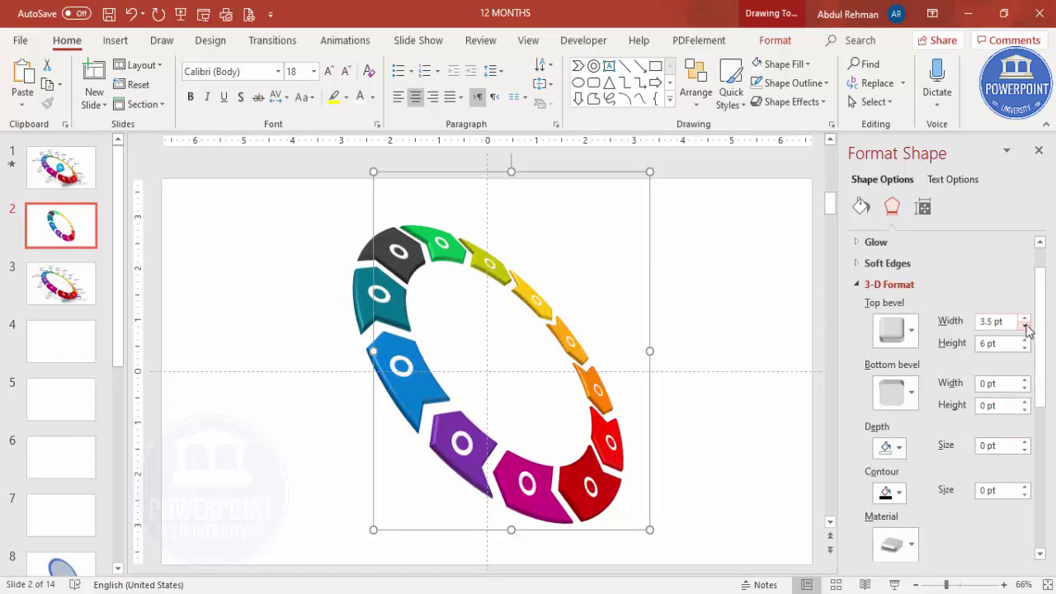
click(1026, 327)
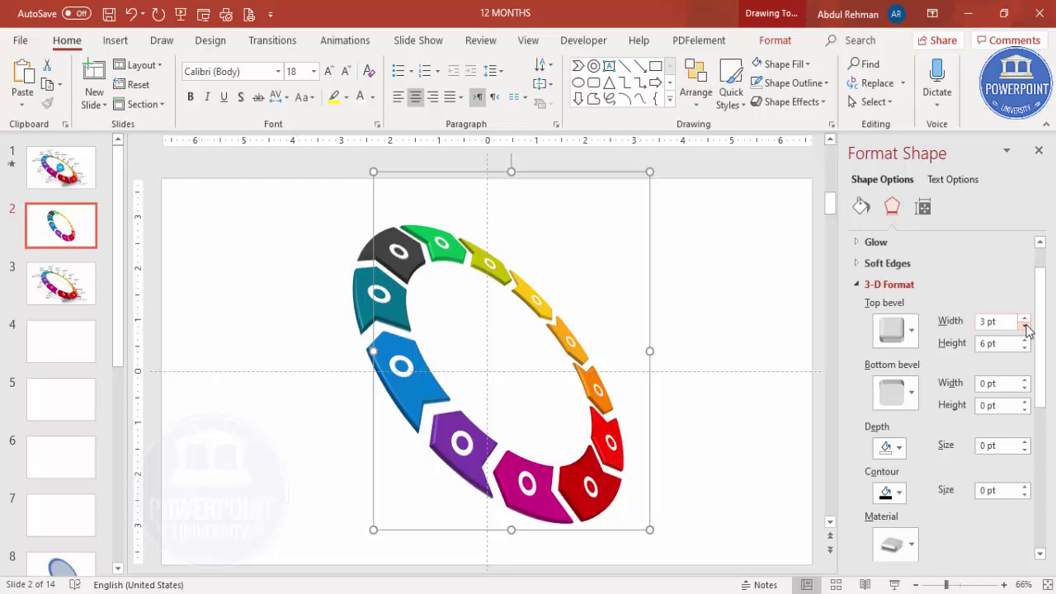
click(1026, 340)
click(1026, 340)
click(1026, 340)
click(1026, 340)
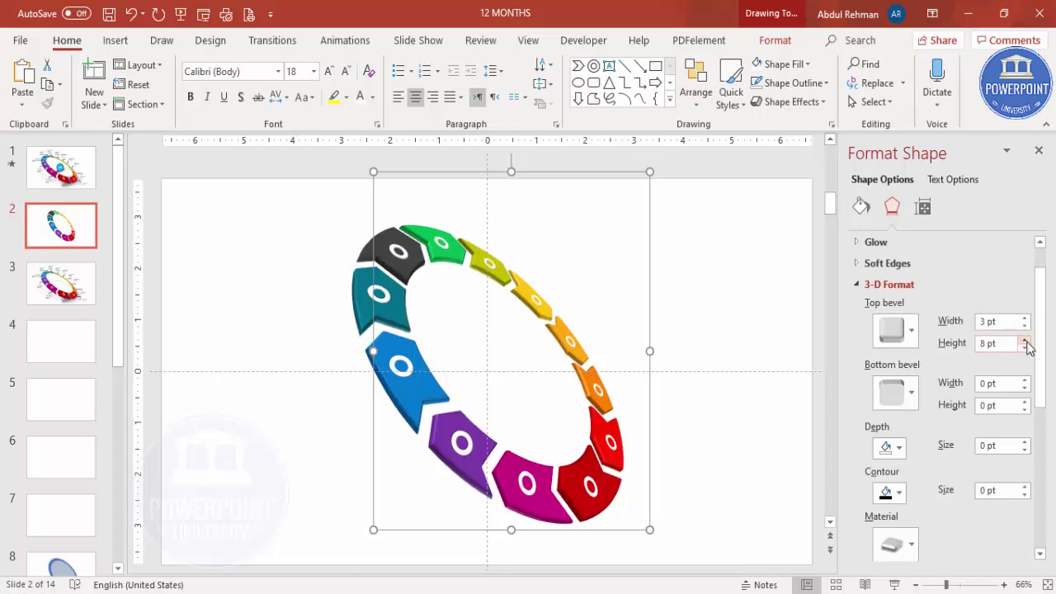
click(1025, 348)
click(1026, 347)
click(1026, 348)
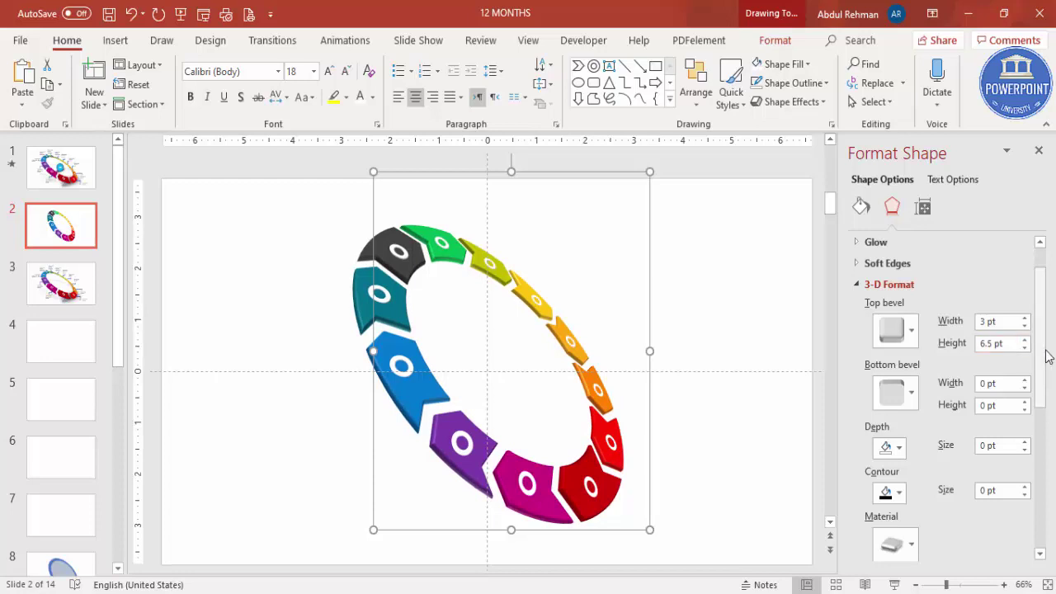
Apply a new standard material and a brighter special lighting preset to the ring
scroll(1032, 388, down, 4)
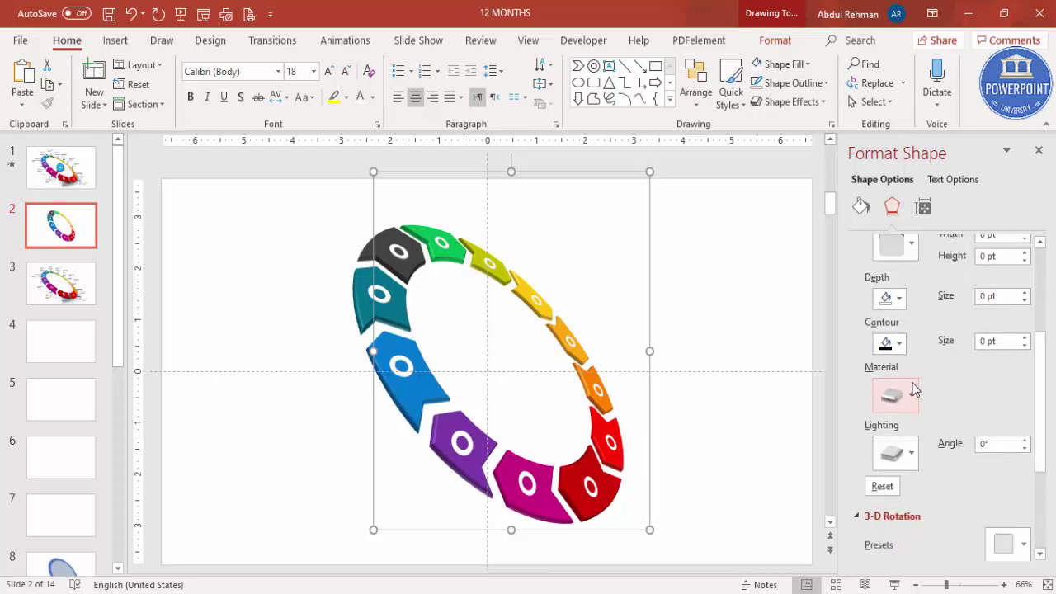
click(907, 454)
click(943, 423)
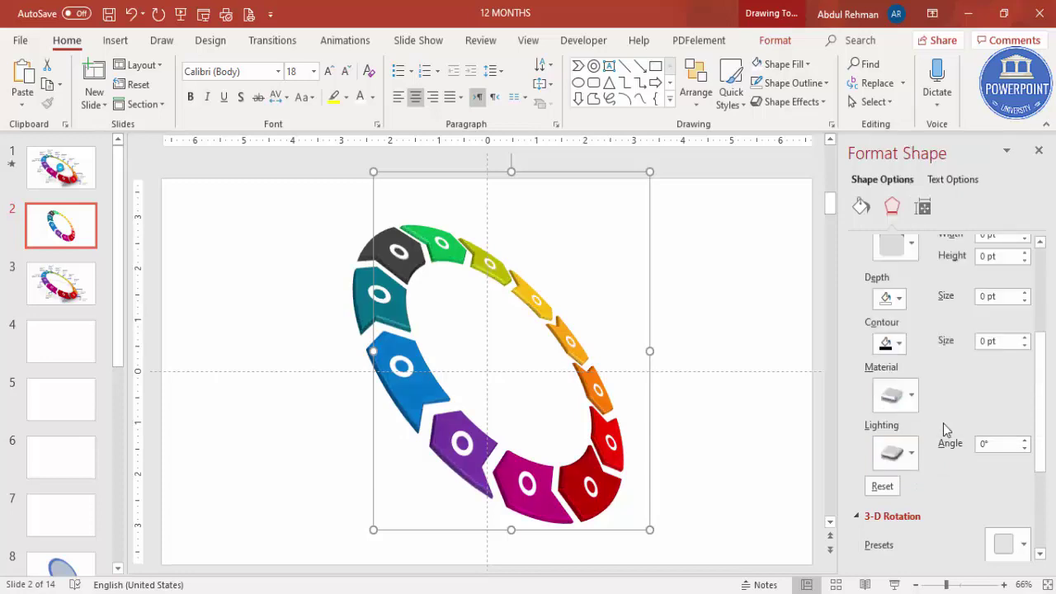
click(908, 398)
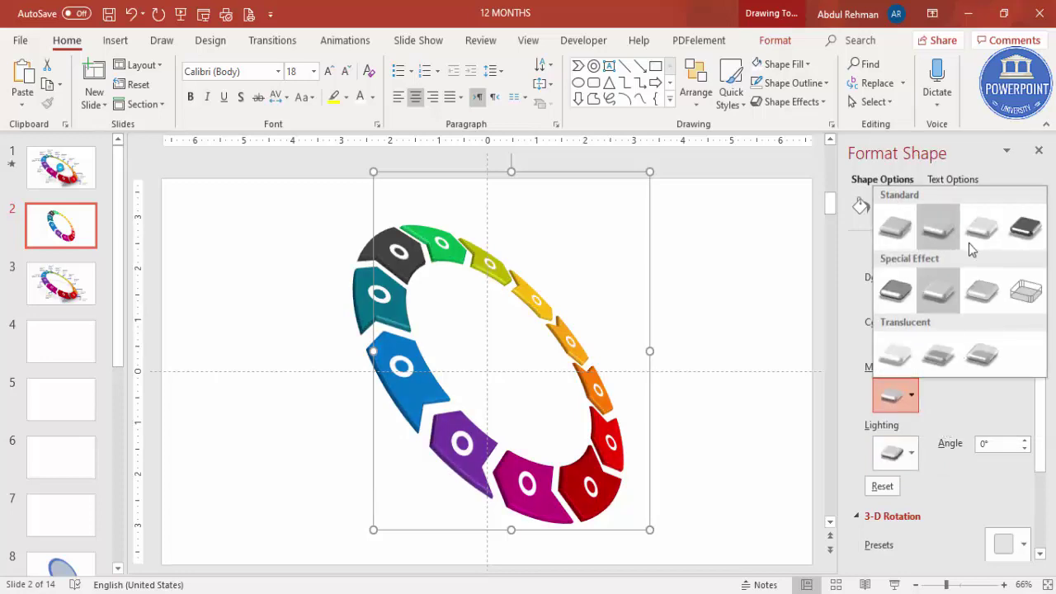
click(982, 230)
click(910, 453)
click(900, 417)
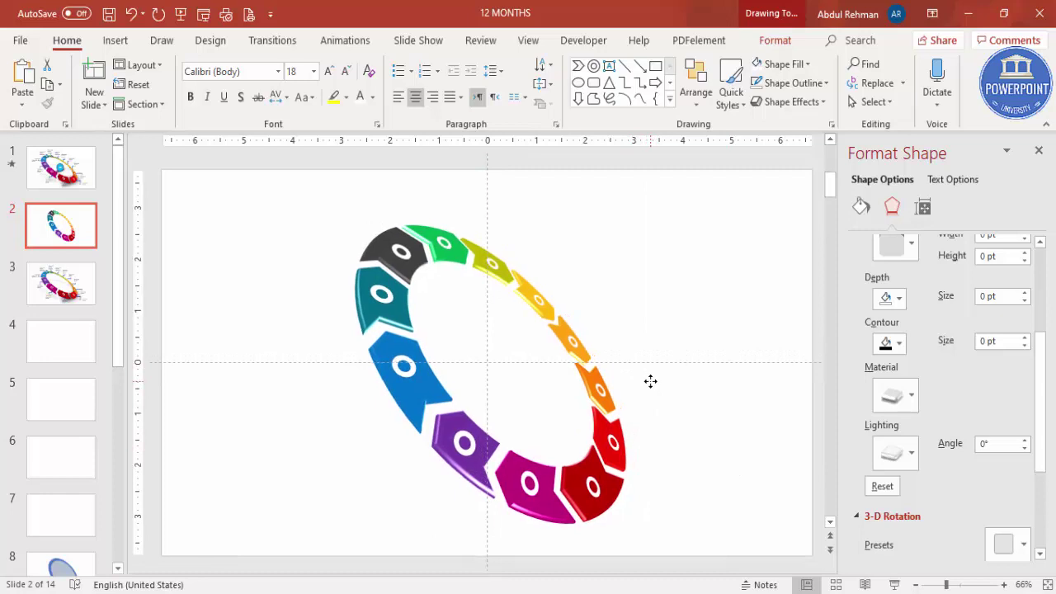
Duplicate the ring to the right and set the copy's top bevel to No Bevel
key(ctrl+y)
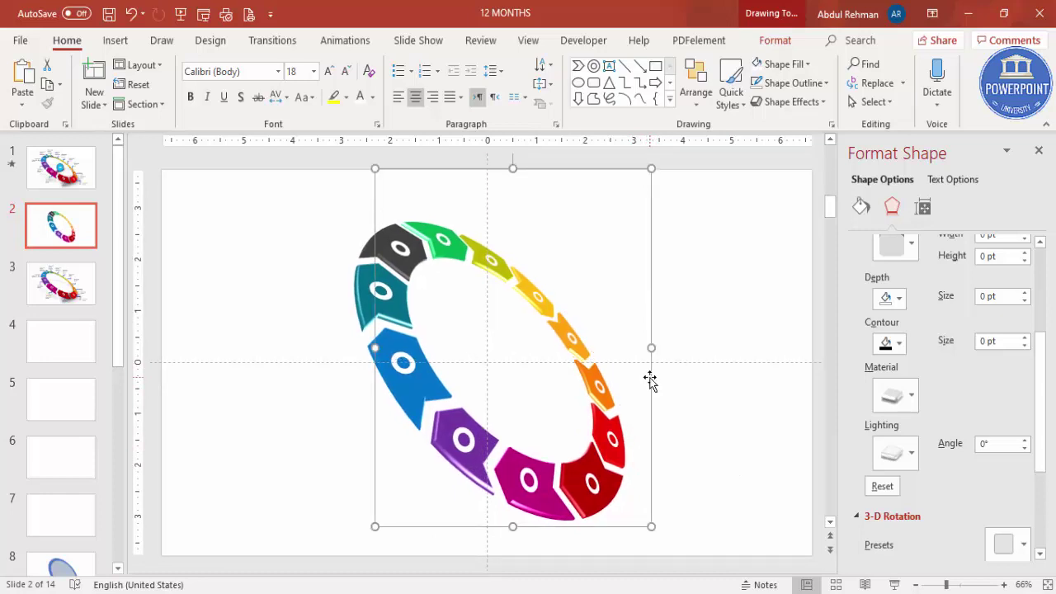
key(ctrl+z)
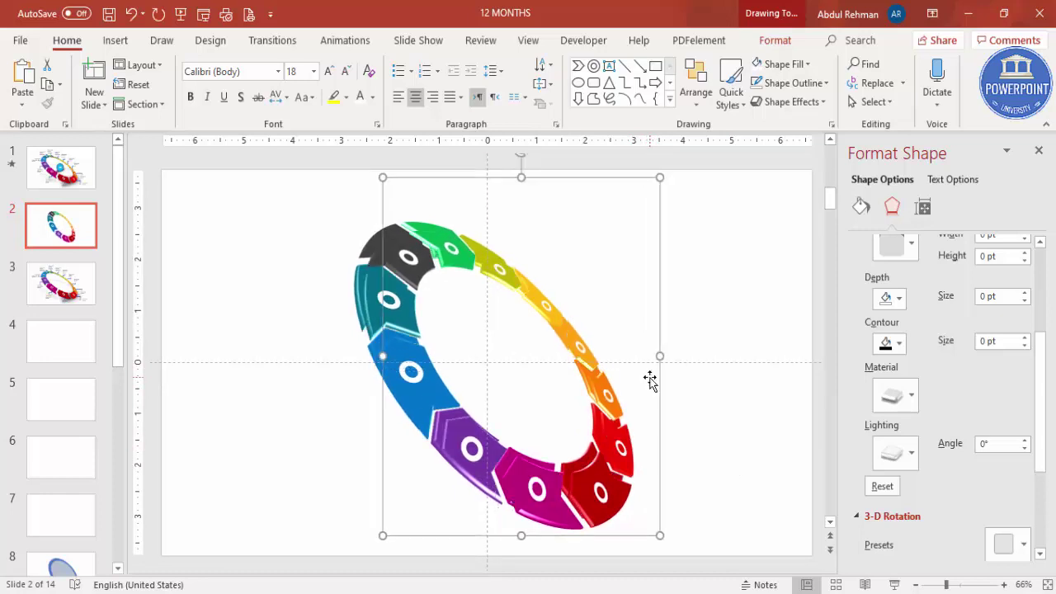
ctrl+drag(685, 373, 771, 337)
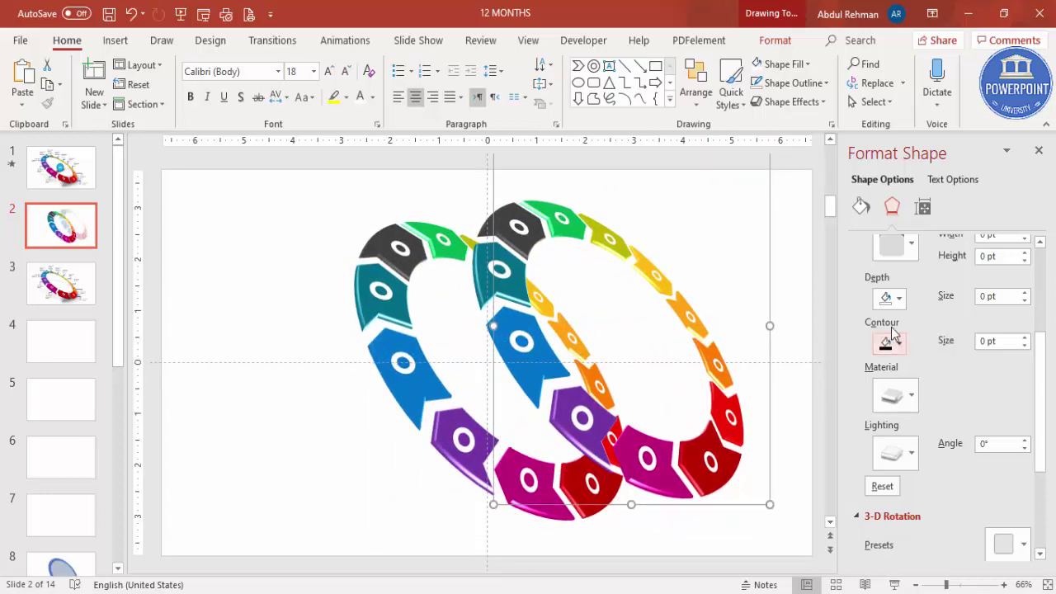
drag(1044, 356, 1044, 310)
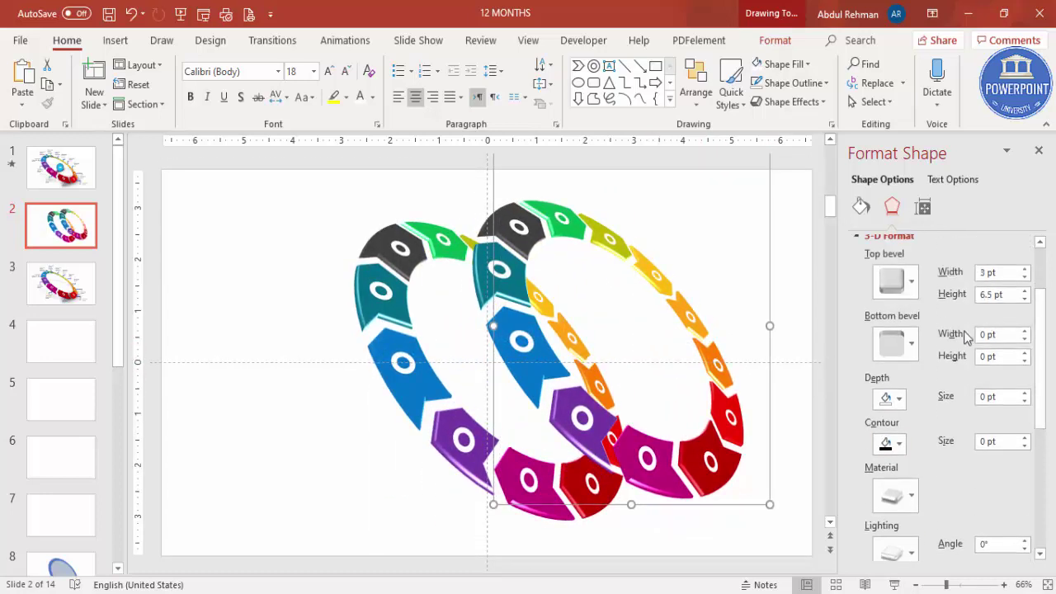
click(908, 351)
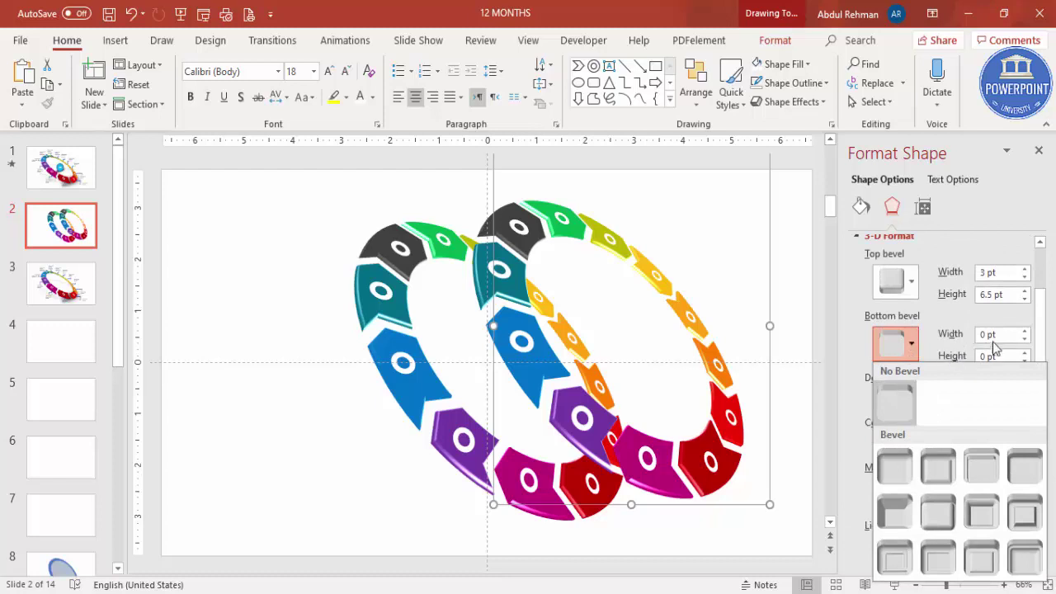
click(1047, 335)
drag(1041, 333, 1041, 274)
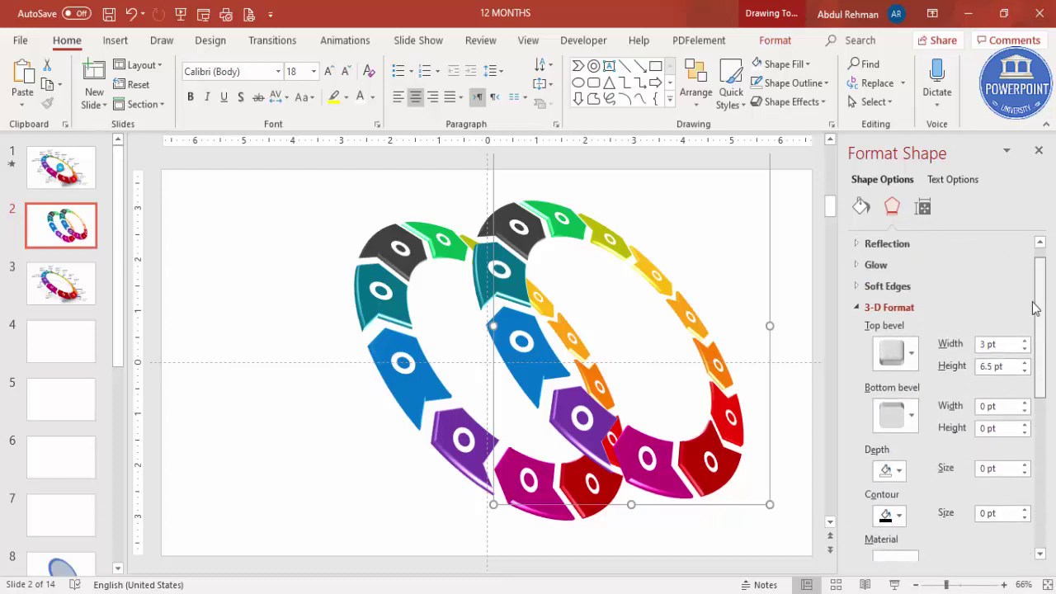
click(891, 355)
click(895, 156)
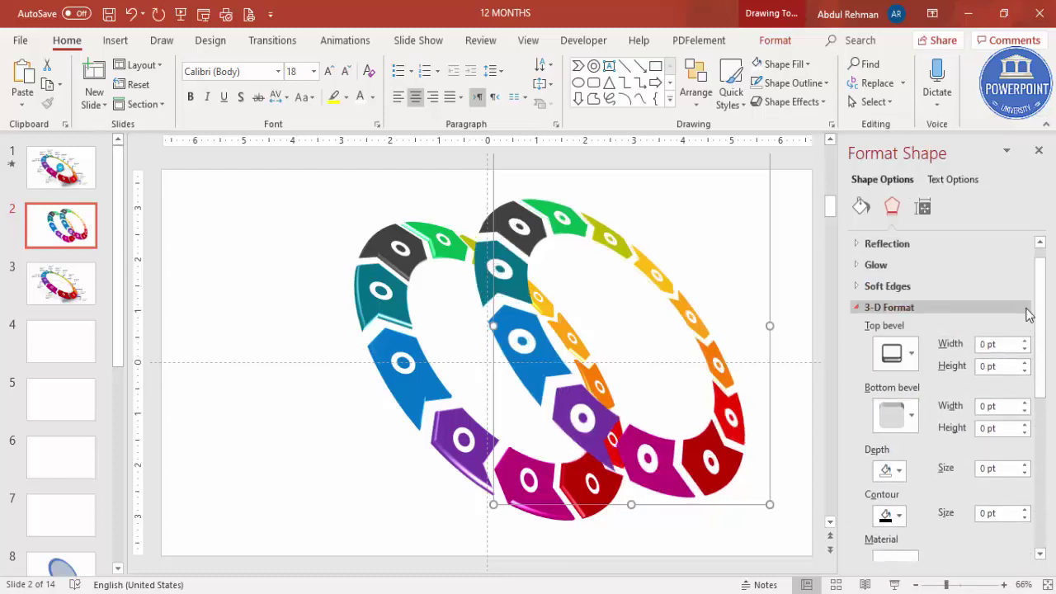
Fill the duplicate ring solid black at 88% transparency
click(861, 207)
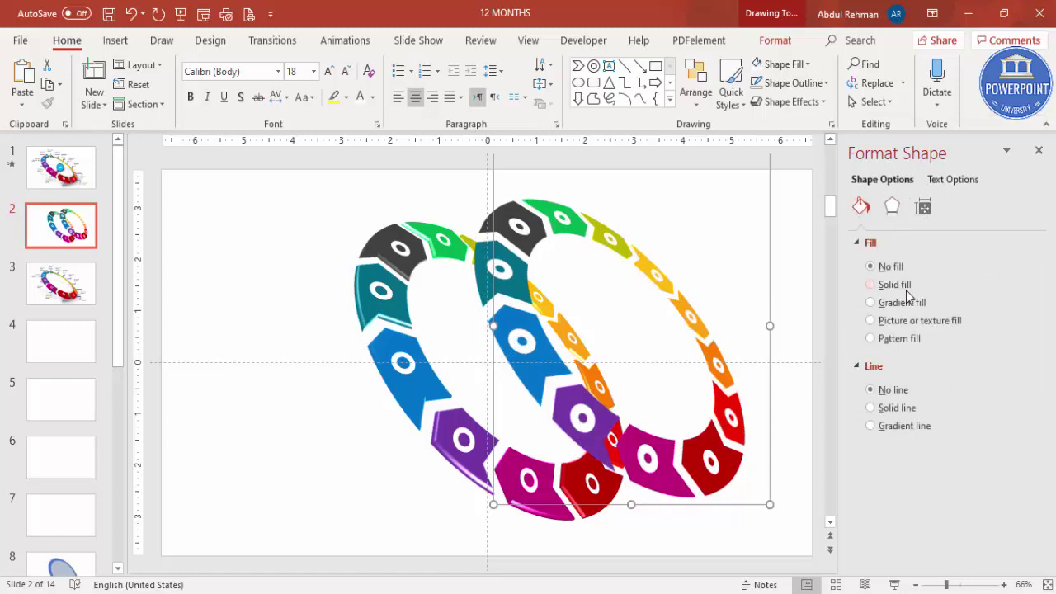
click(895, 284)
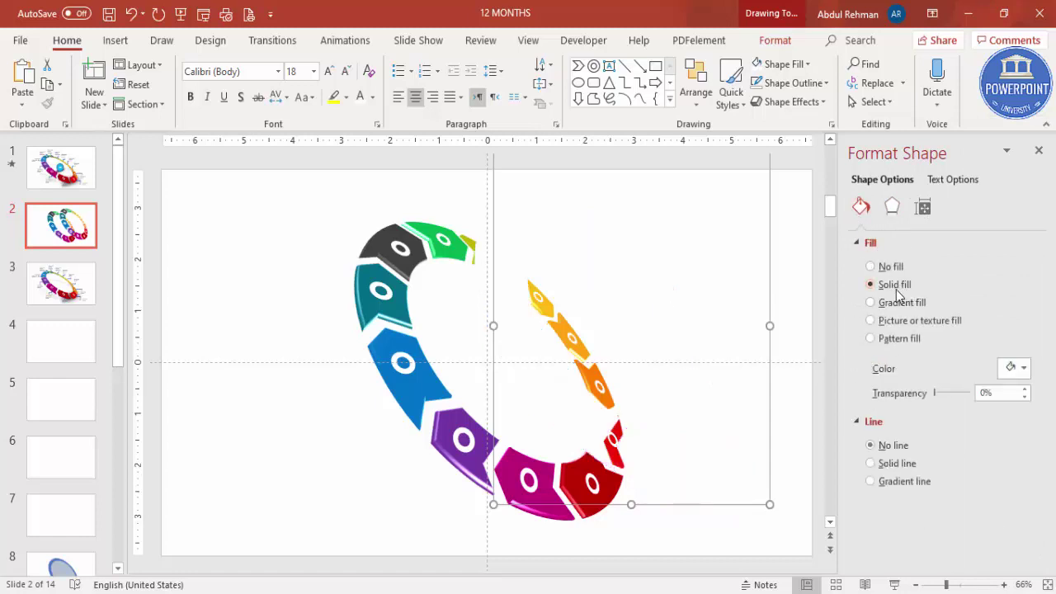
click(1011, 369)
click(942, 406)
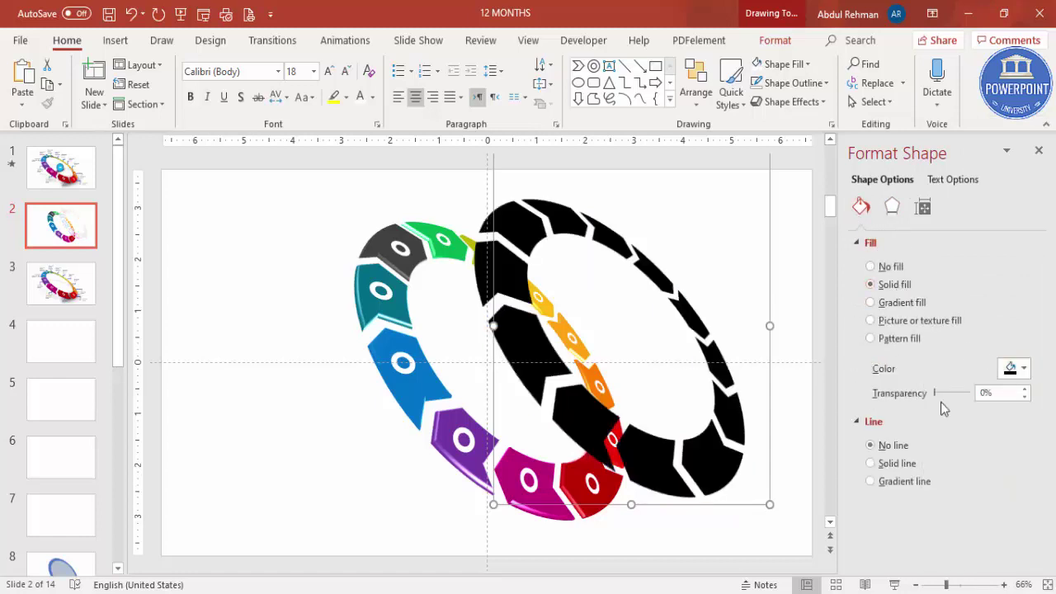
drag(942, 393, 968, 395)
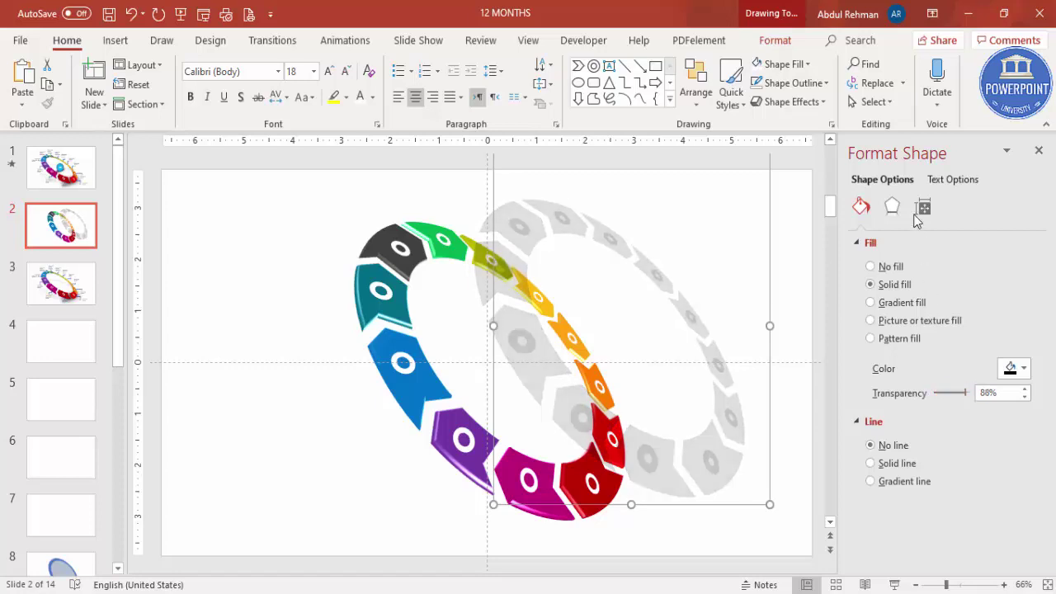
click(892, 207)
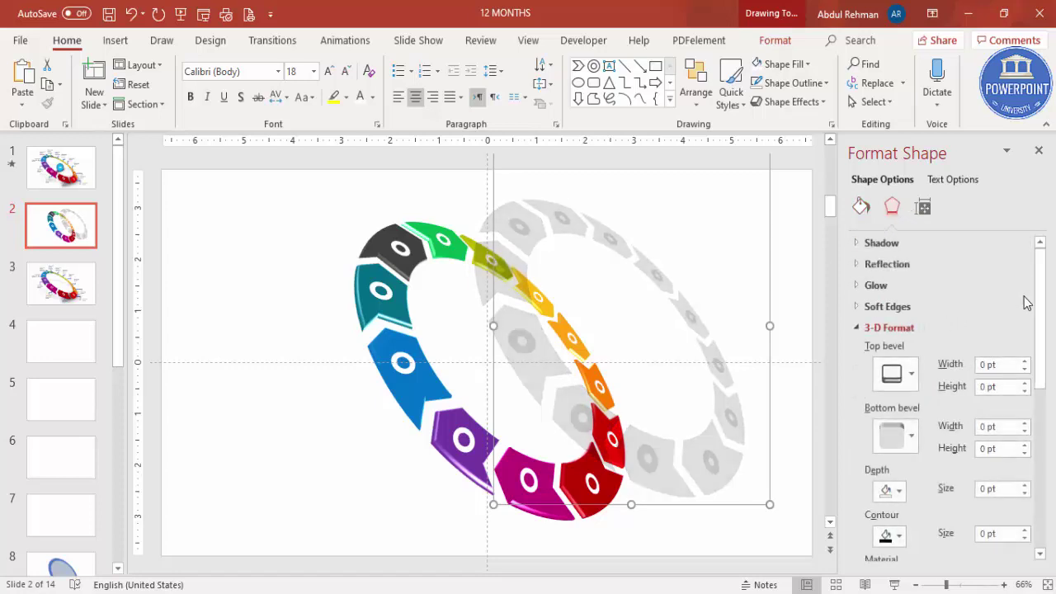
Rotate the grey ring's Z to 72.7° and move it down-left
drag(1038, 339, 1031, 518)
click(1021, 453)
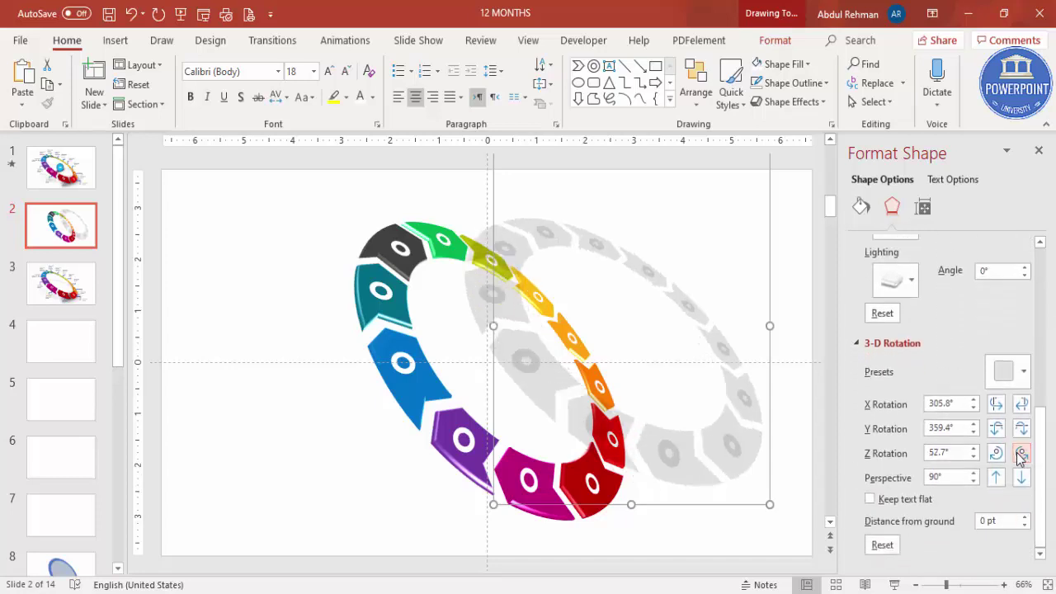
click(1022, 454)
click(1022, 454)
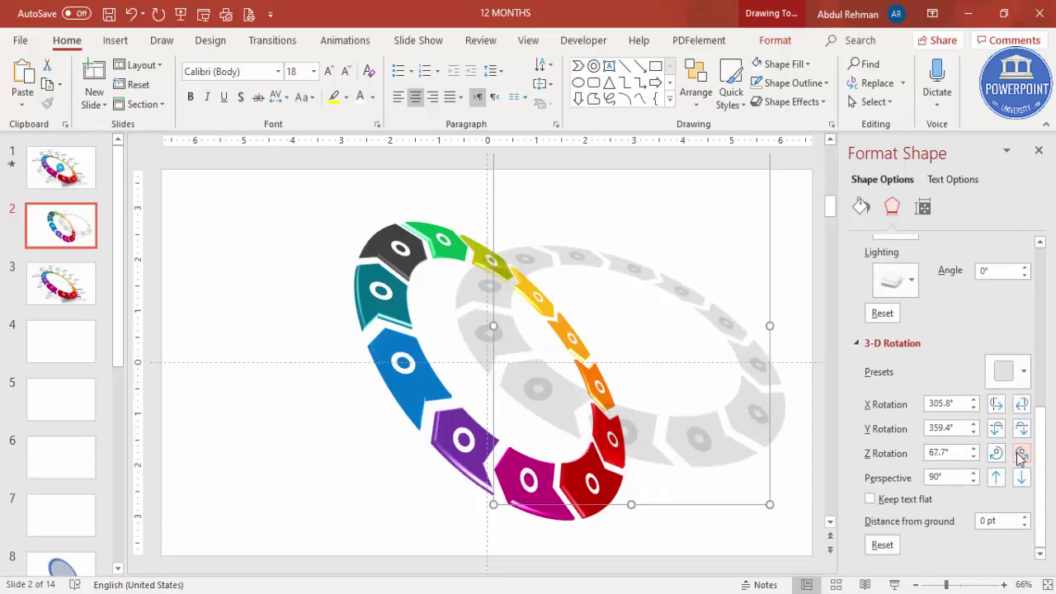
click(1022, 454)
drag(770, 432, 605, 496)
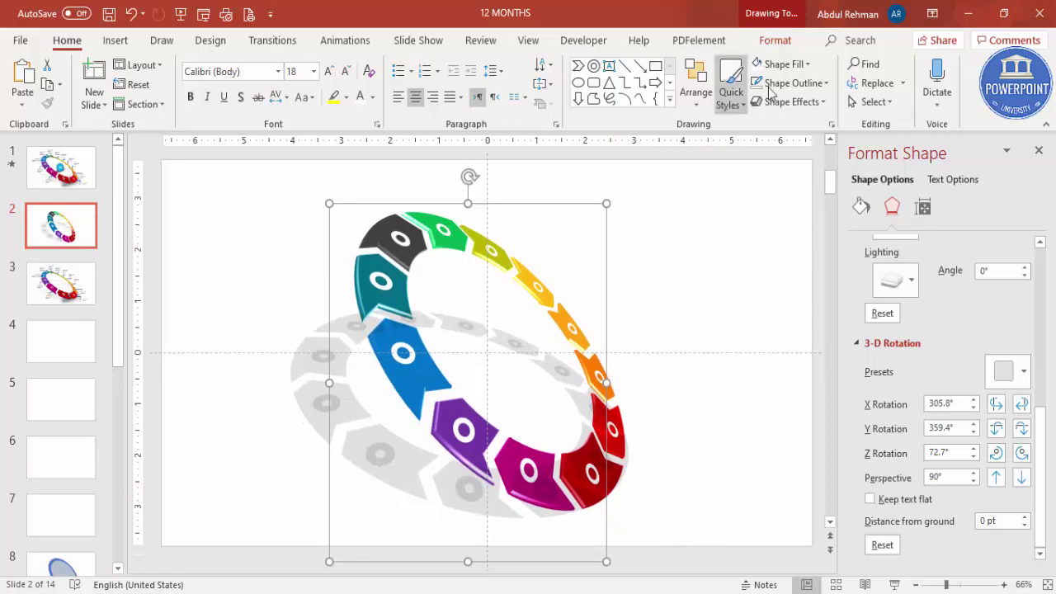
Send the grey ring to the back, behind the coloured ring
click(776, 40)
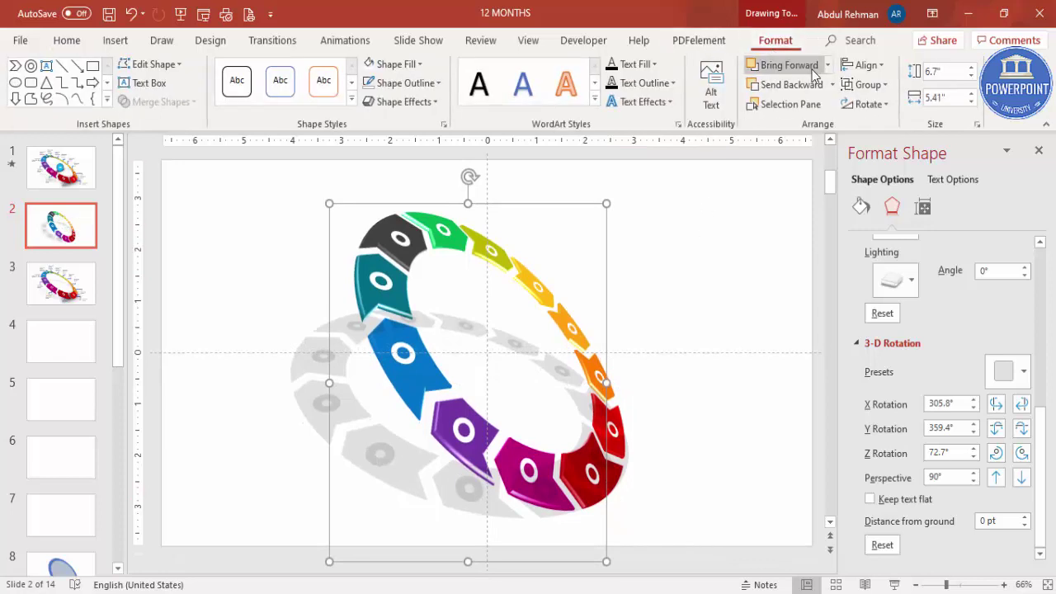
click(833, 84)
click(797, 124)
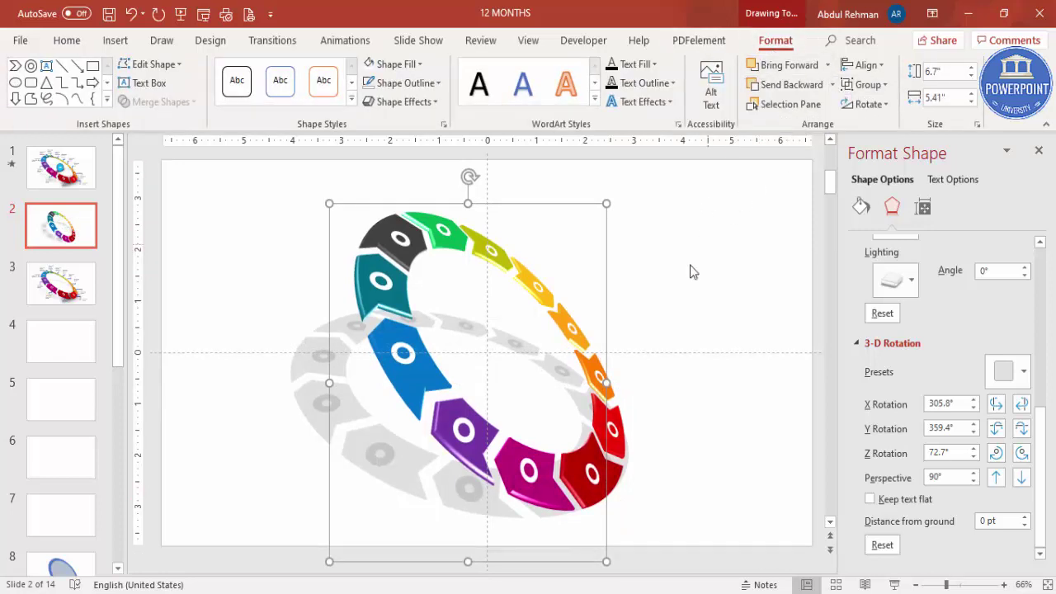
click(698, 262)
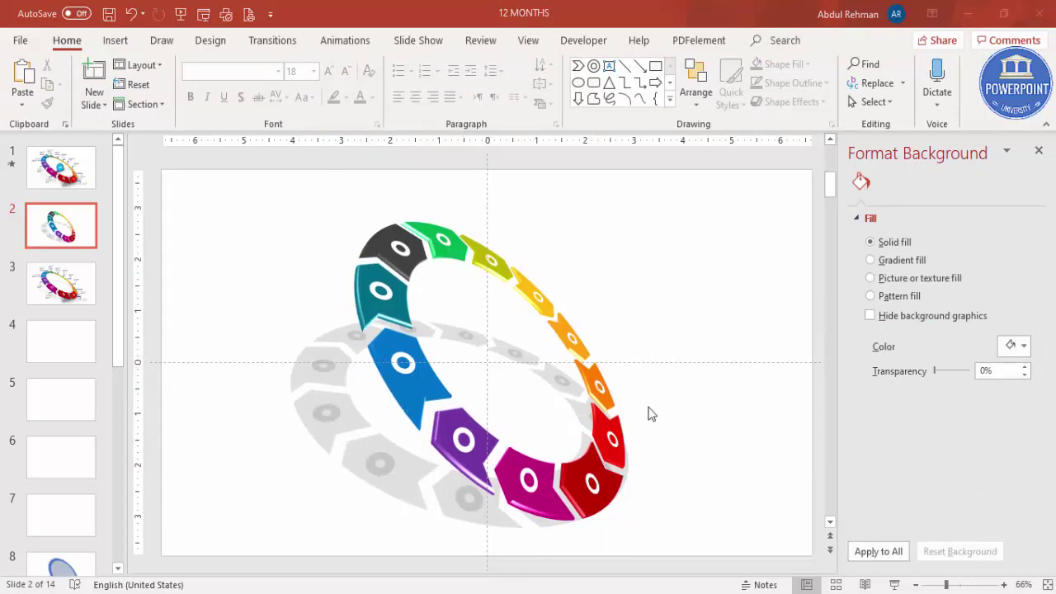
Keep the coloured ring's Z rotation at 52.7° and tilt it slightly more steeply
click(398, 241)
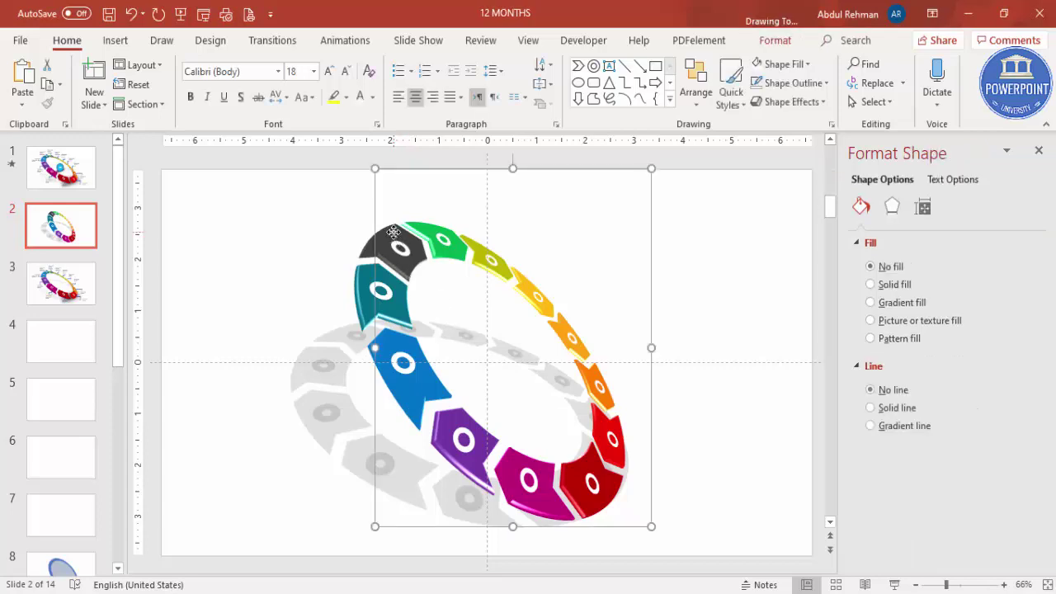
click(893, 208)
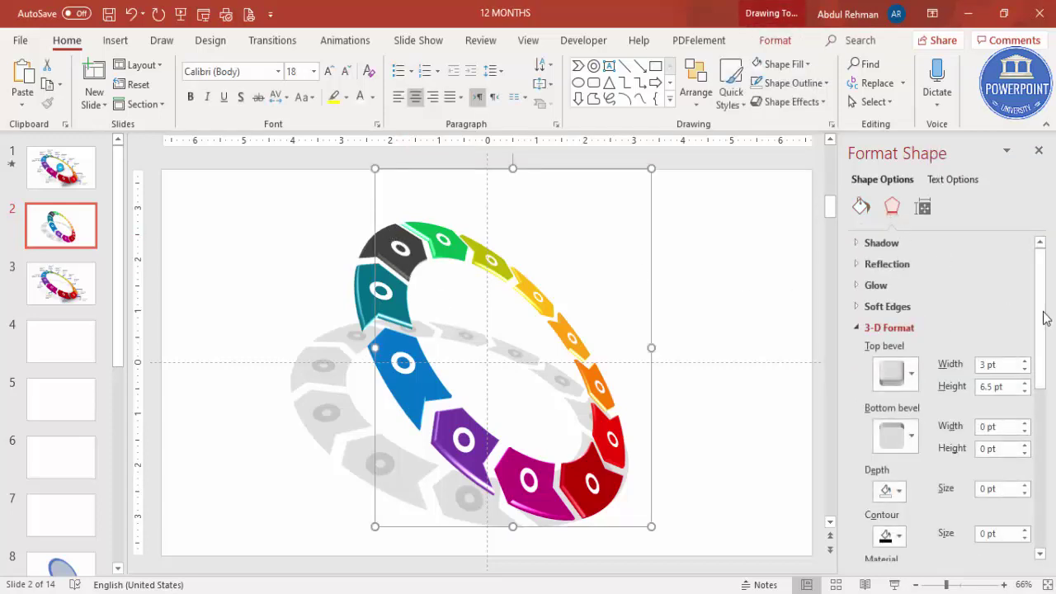
drag(1046, 328, 1040, 500)
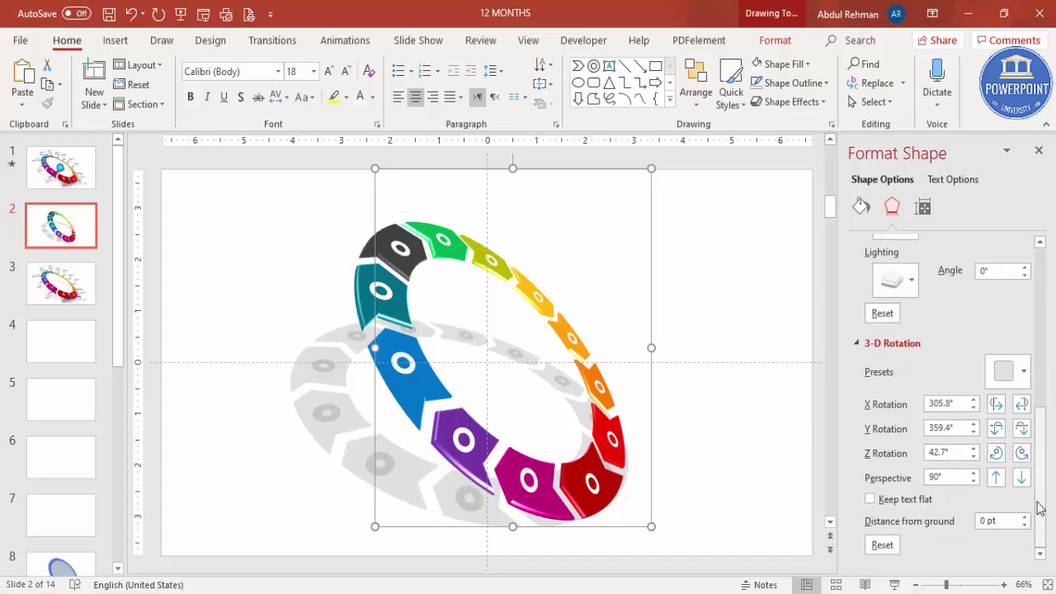
click(1017, 455)
click(1017, 455)
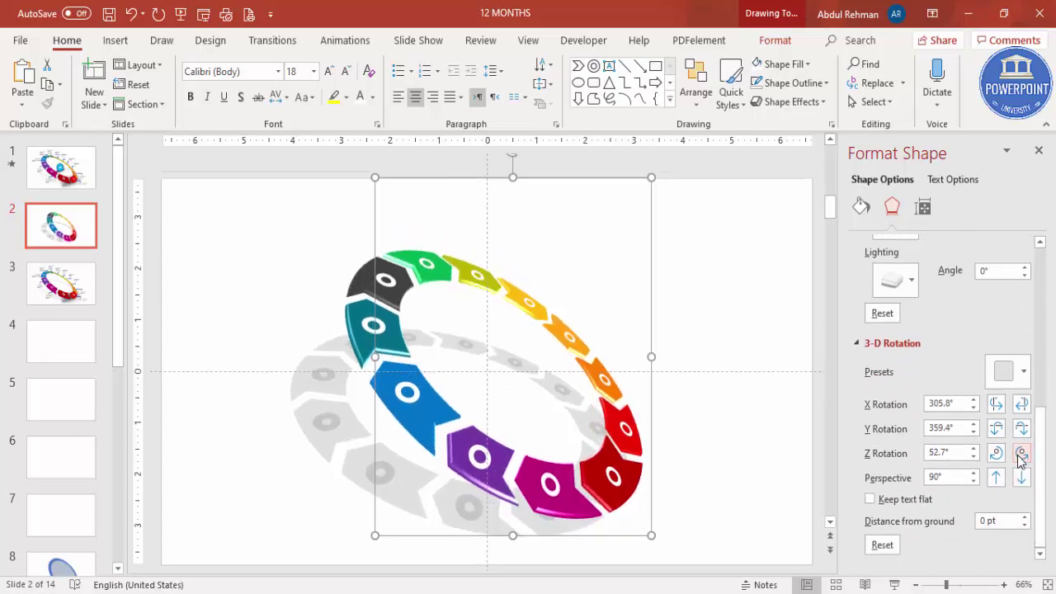
click(998, 455)
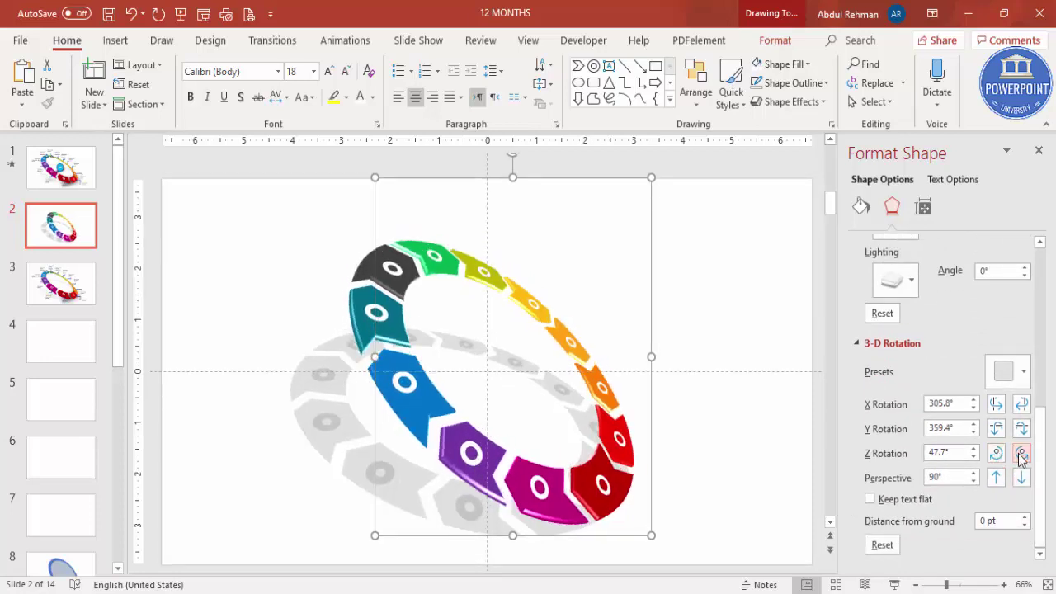
click(1022, 452)
click(1022, 429)
click(1021, 429)
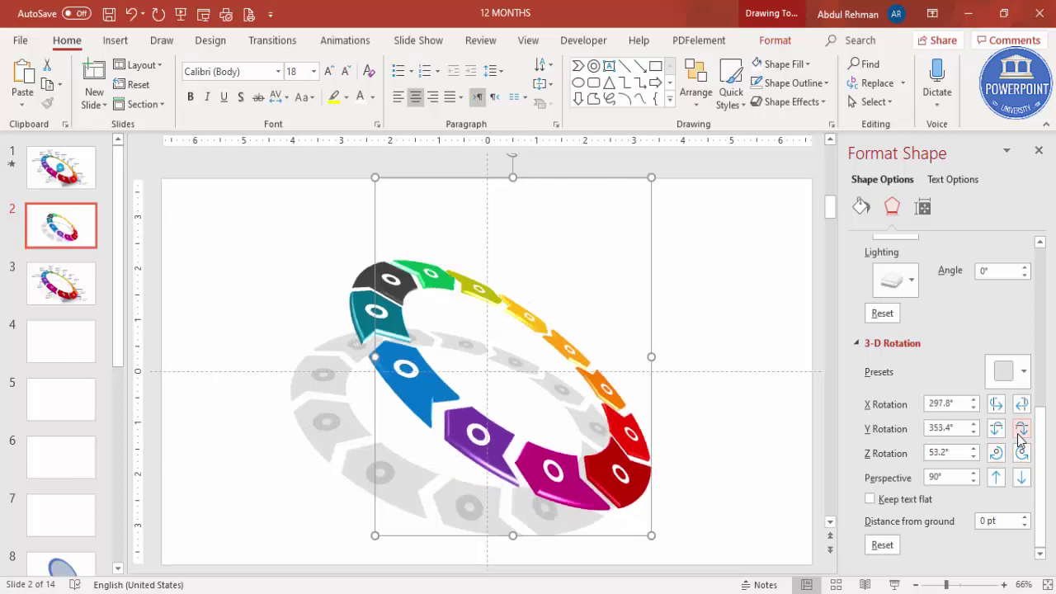
click(997, 429)
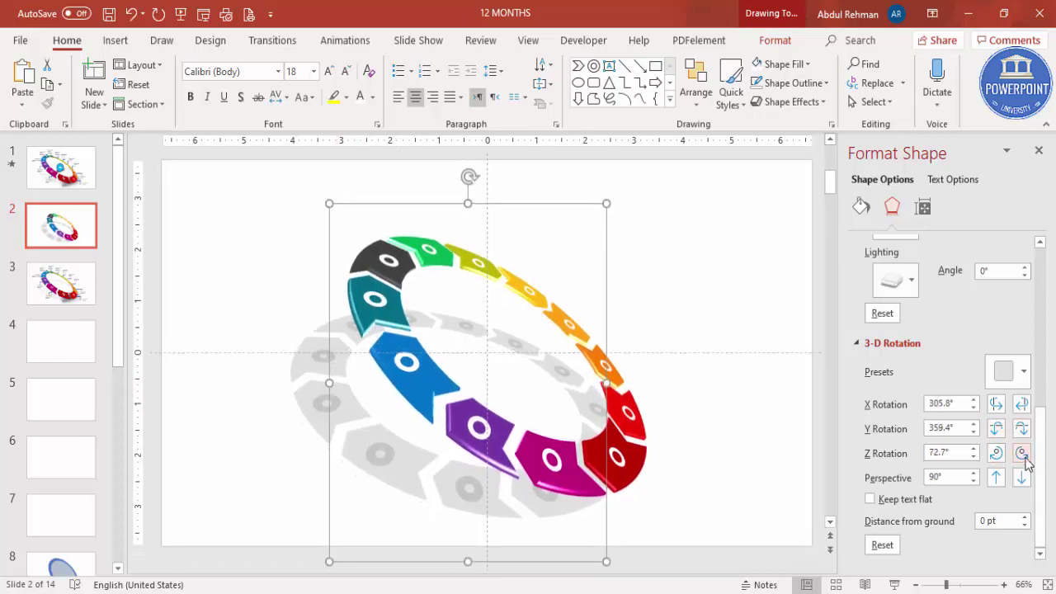
Rotate the grey shadow to 77.7°, shrink it by its corner, and move it beneath the ring
click(1021, 453)
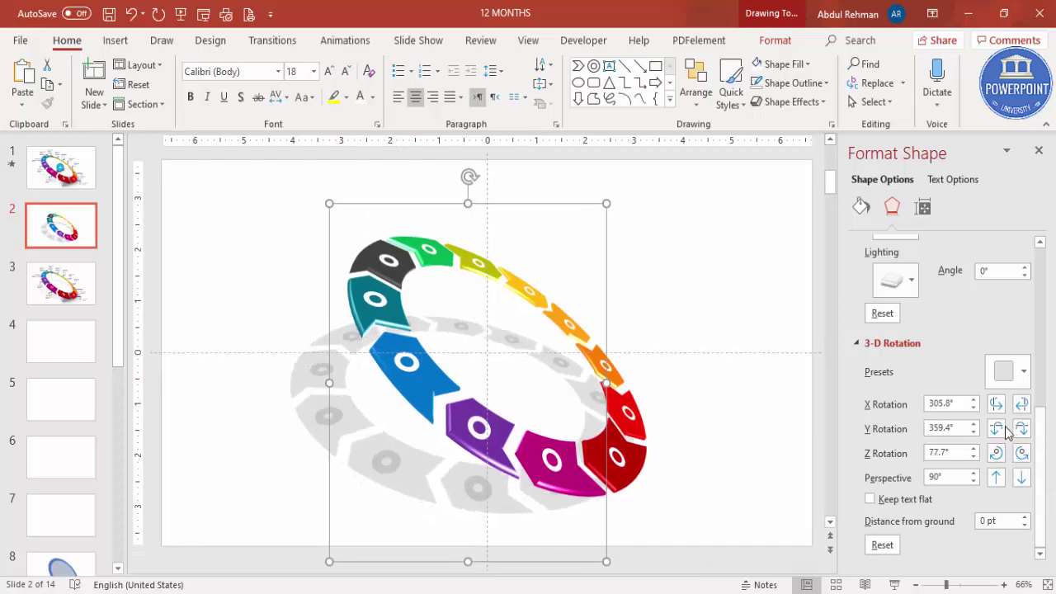
drag(327, 203, 345, 259)
drag(340, 218, 366, 252)
drag(397, 450, 413, 463)
click(678, 254)
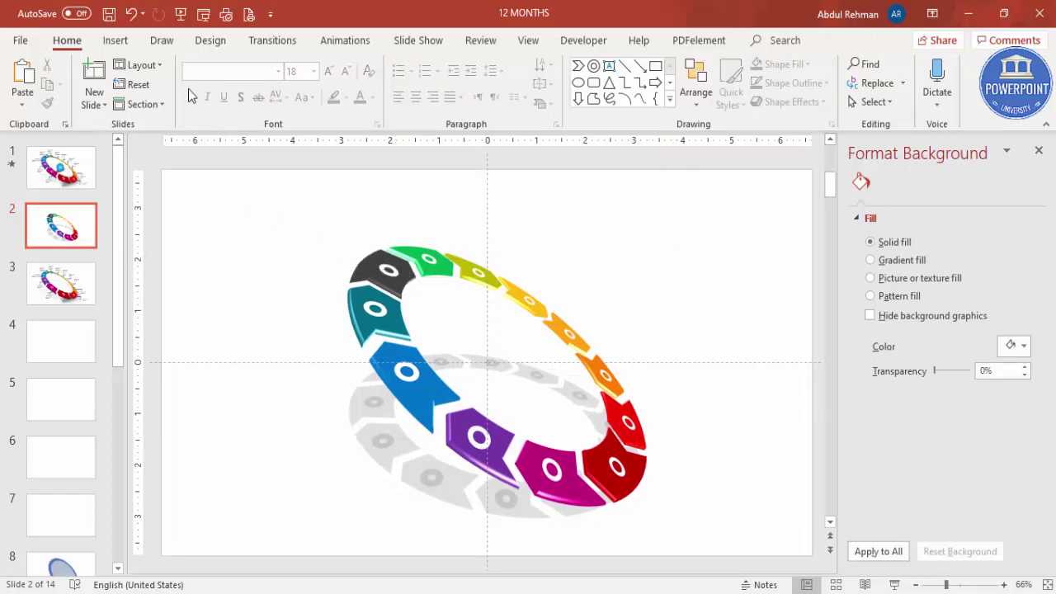
Add a text box reading 'TEXT 01' above the ring
click(115, 41)
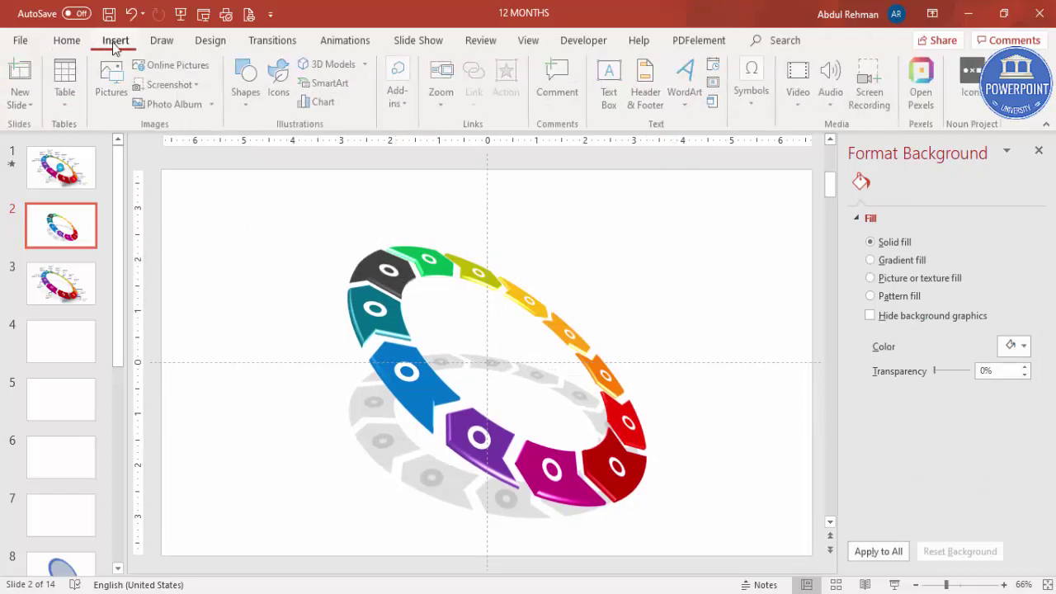
click(250, 105)
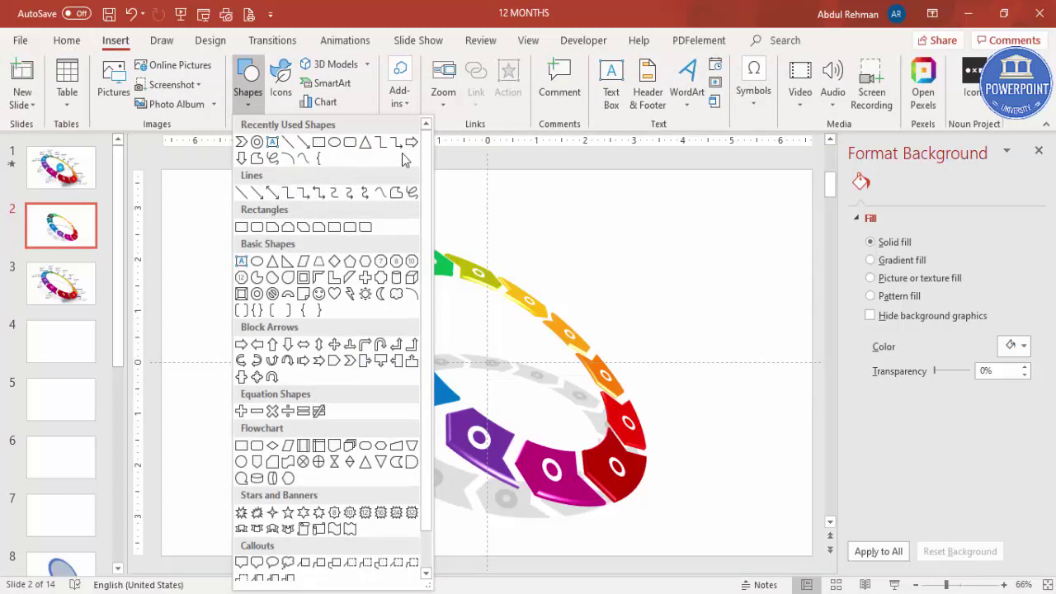
click(611, 82)
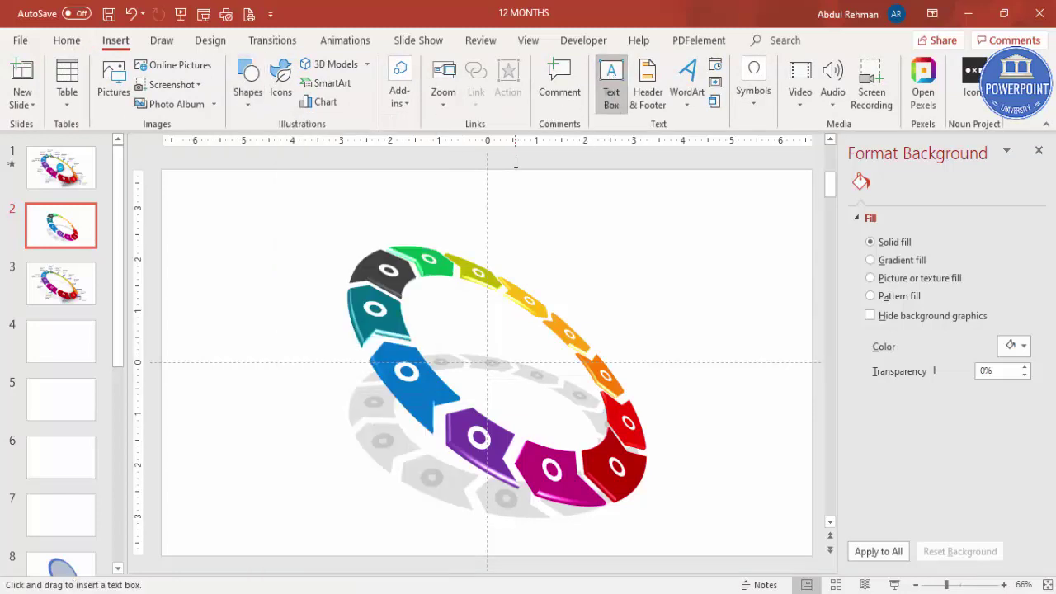
drag(409, 202, 487, 209)
text(TEXT )
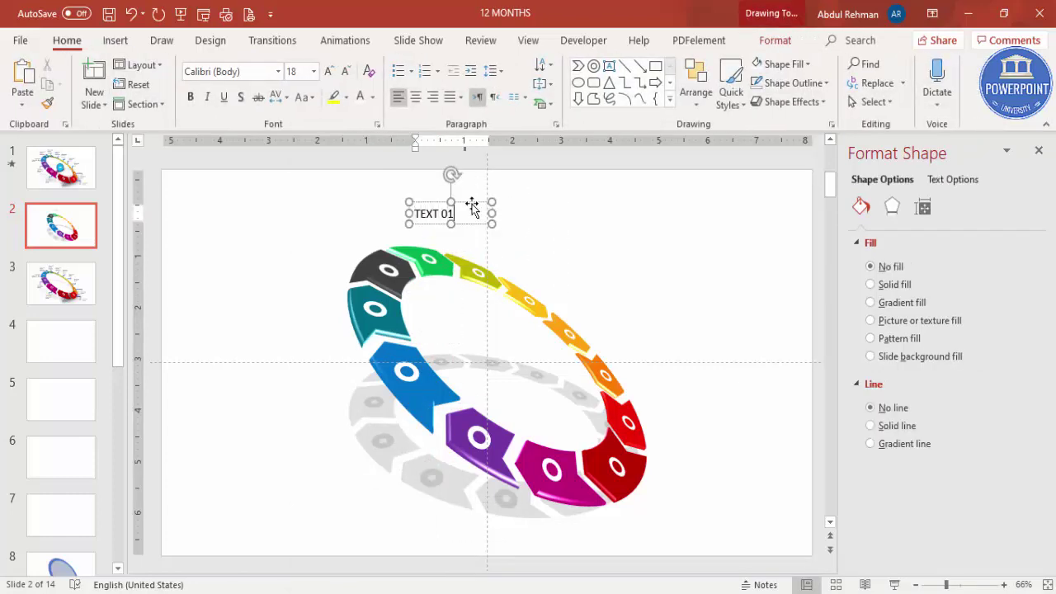
text(01)
key(Escape)
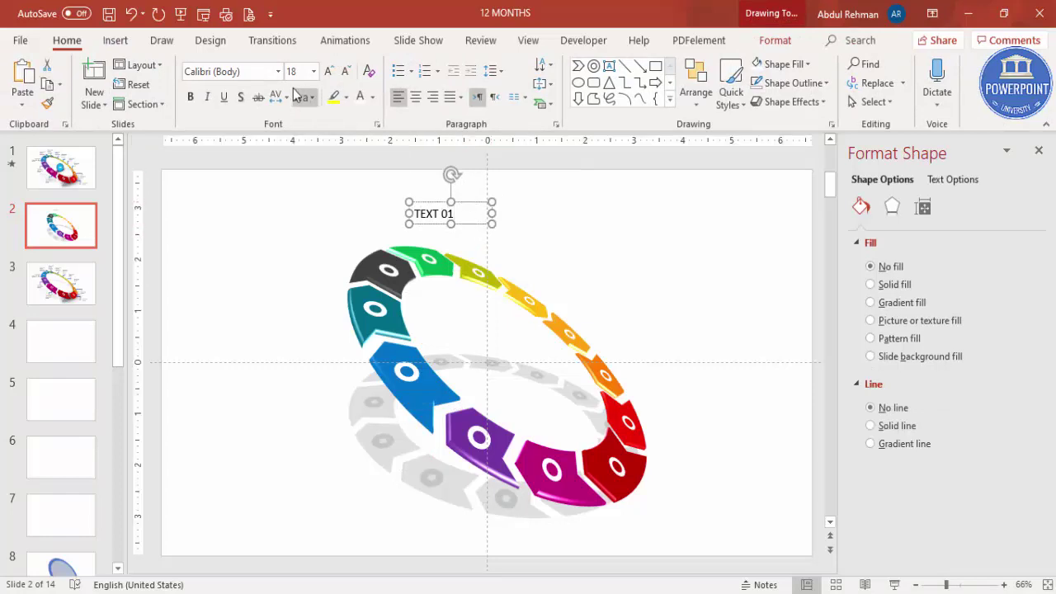
Format the TEXT 01 label in Oswald 14 pt and position it above the ring
click(255, 73)
text(Oswald)
key(Return)
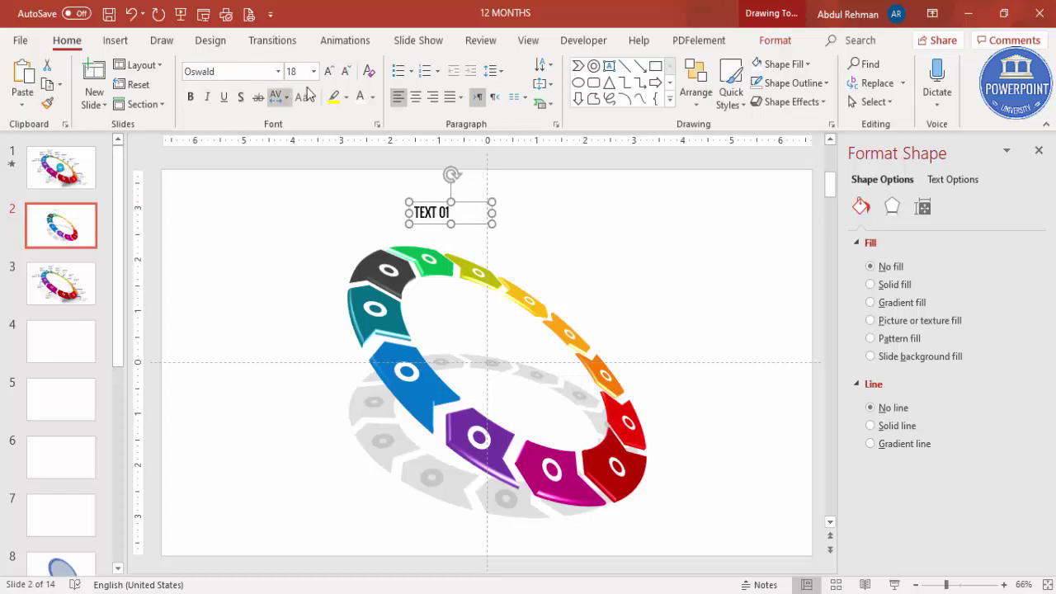
click(346, 71)
click(345, 71)
drag(462, 208, 519, 218)
Duplicate the label twice with Ctrl+D and place the copies along the ring
key(ctrl+d)
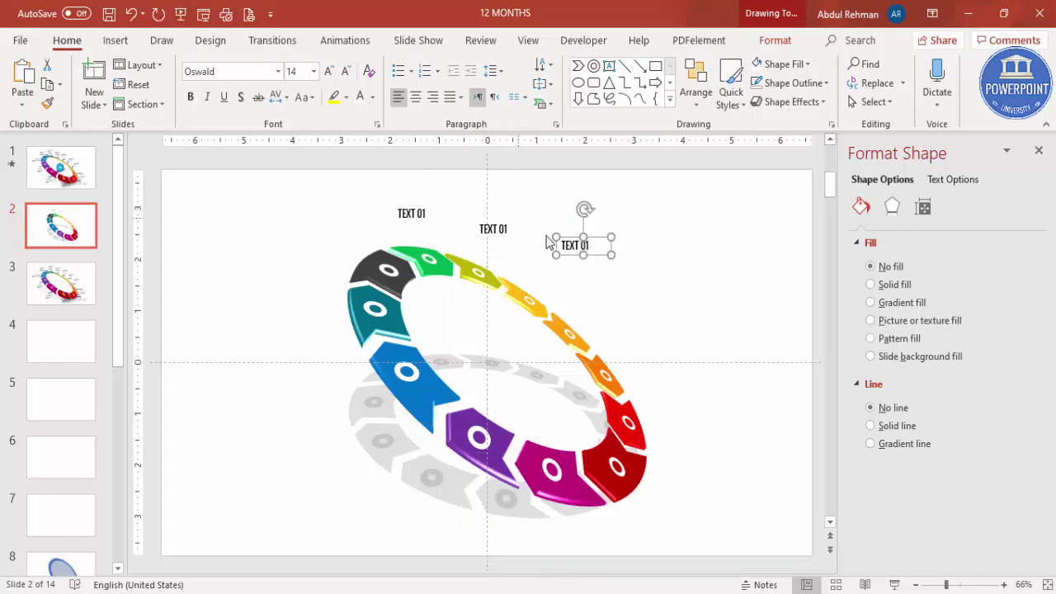
drag(591, 238, 571, 248)
key(ctrl+d)
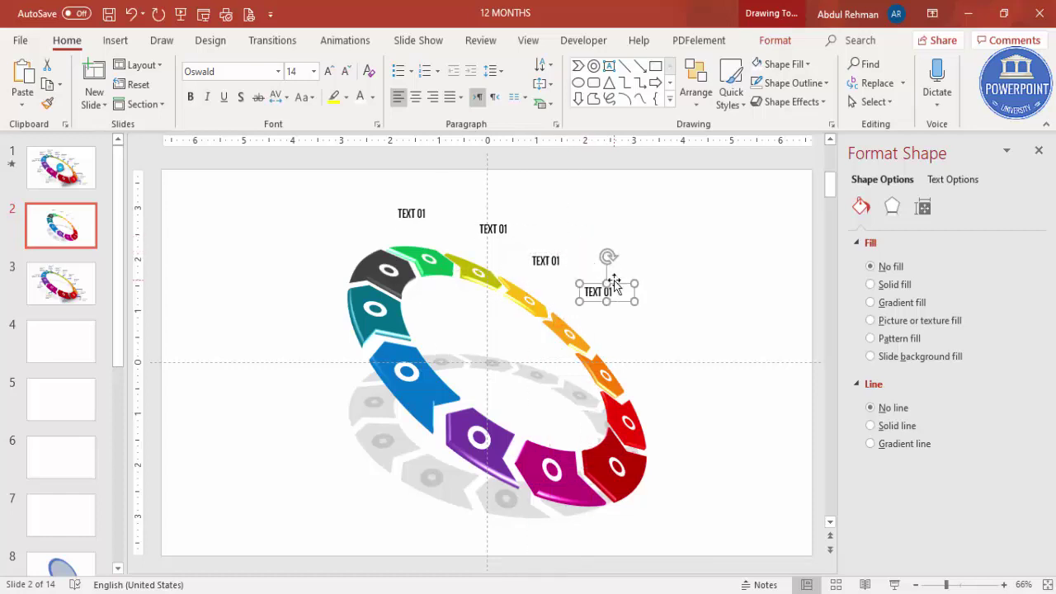
drag(620, 284, 626, 294)
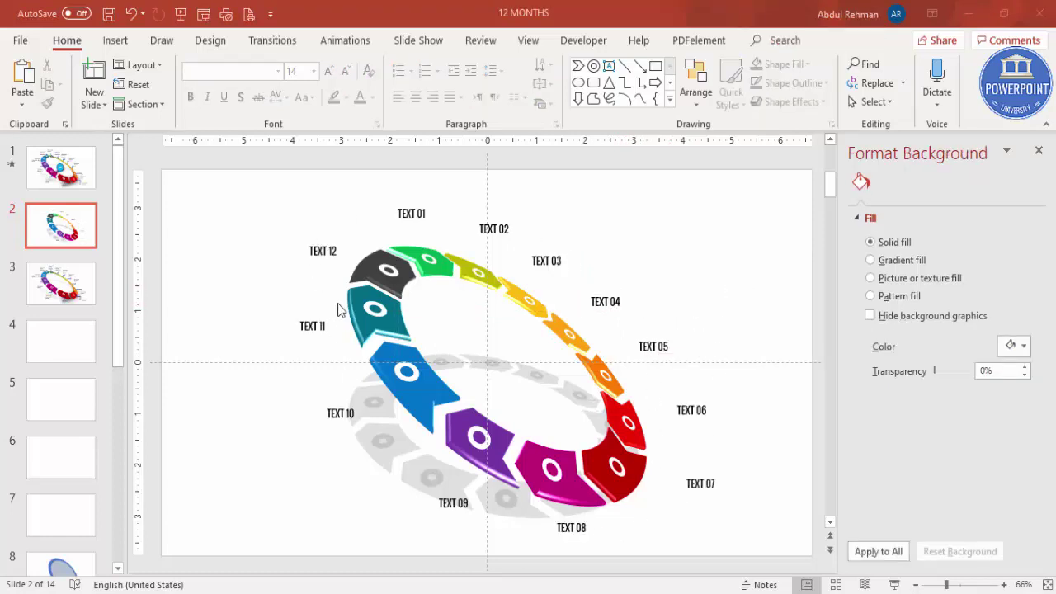
Draw an elbow connector leader from the green segment to TEXT 01
click(115, 41)
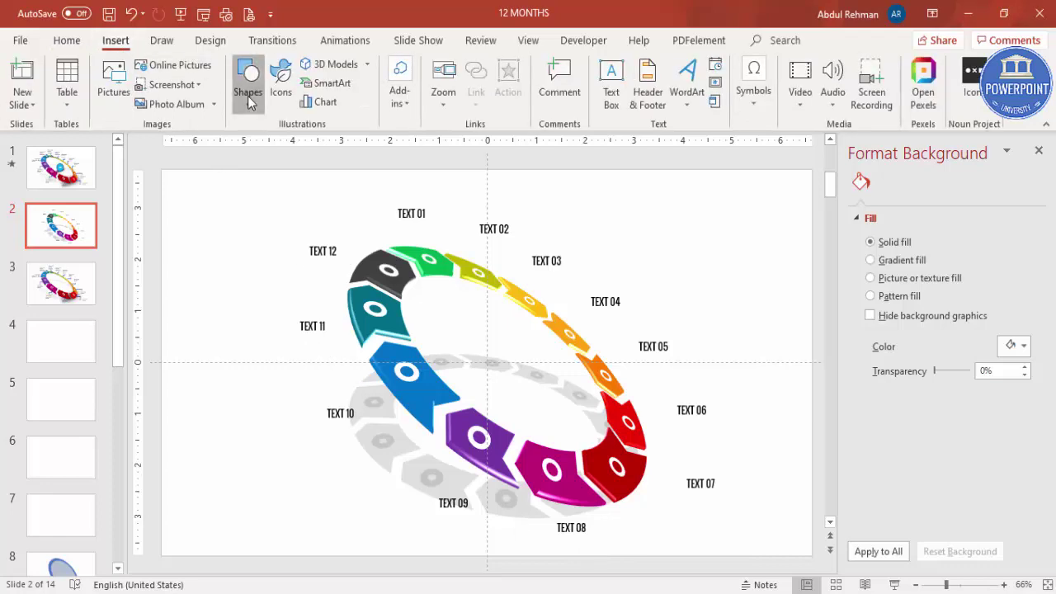
click(250, 91)
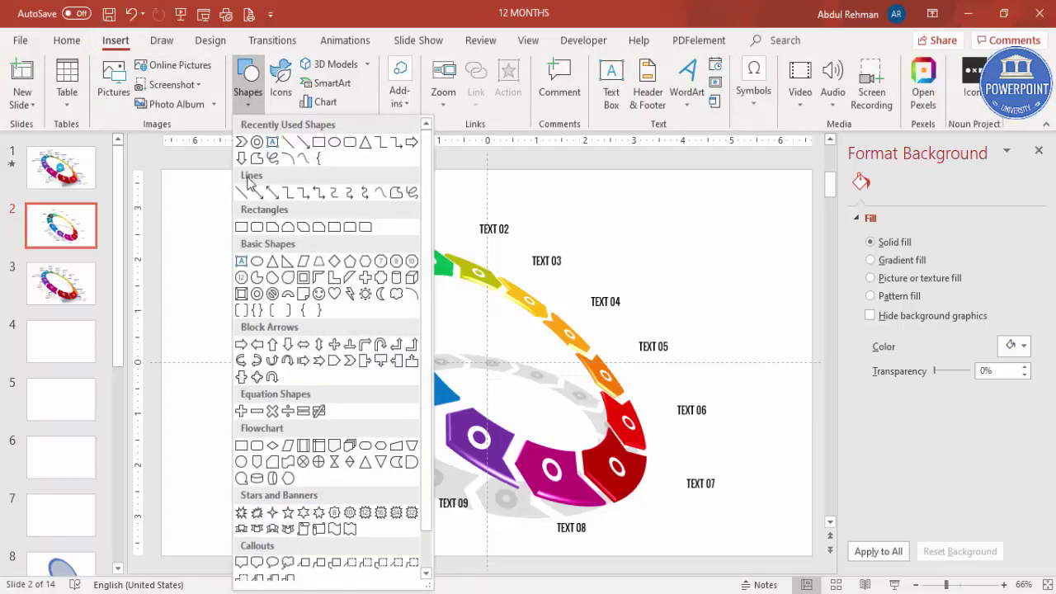
click(291, 197)
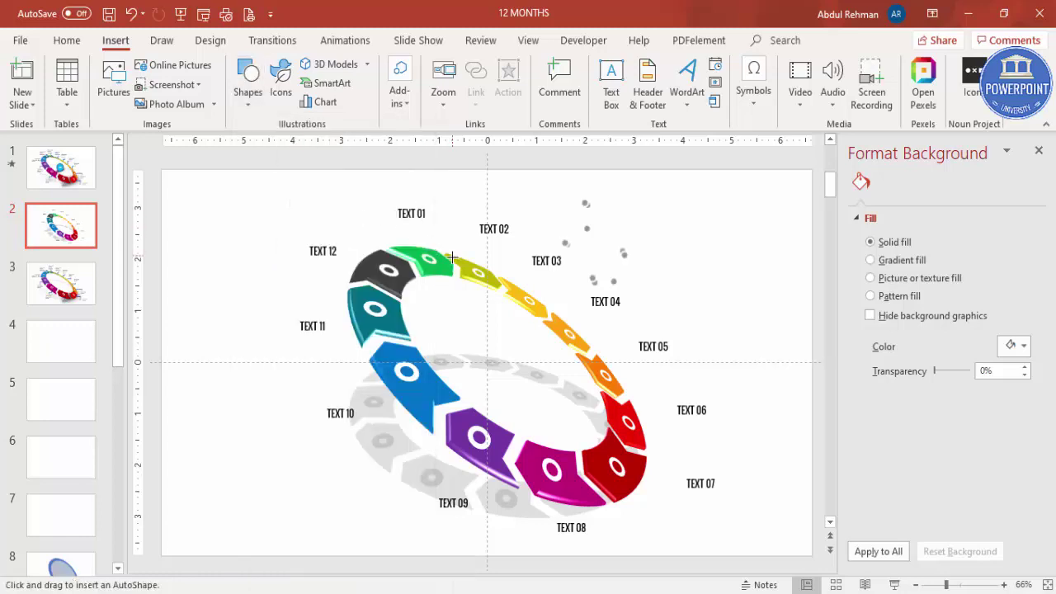
drag(416, 245, 405, 221)
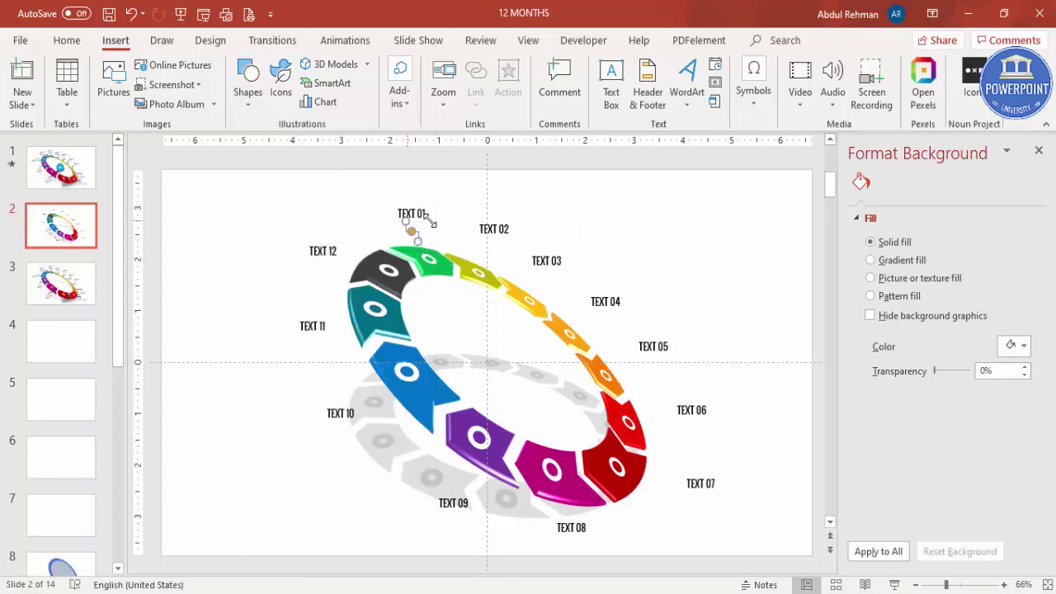
Duplicate the leader to connect TEXT 02 and TEXT 03 to their segments
key(ctrl+d)
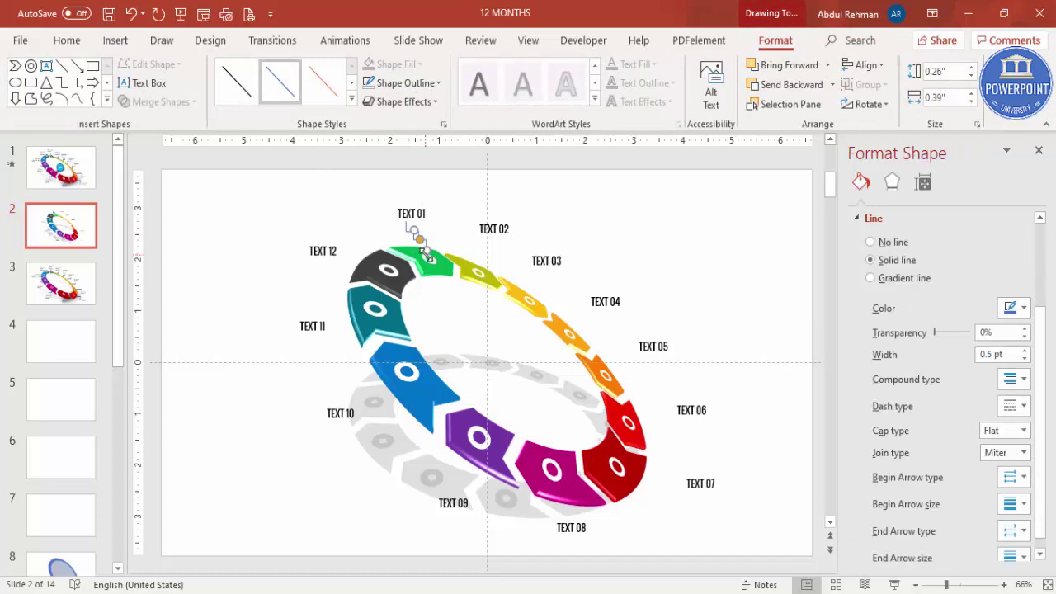
drag(427, 252, 481, 265)
drag(413, 230, 493, 238)
key(ctrl+d)
drag(578, 259, 533, 290)
drag(568, 259, 571, 329)
Add duplicated leaders for TEXT 04 and TEXT 05, the latter toward the orange segment
key(ctrl+d)
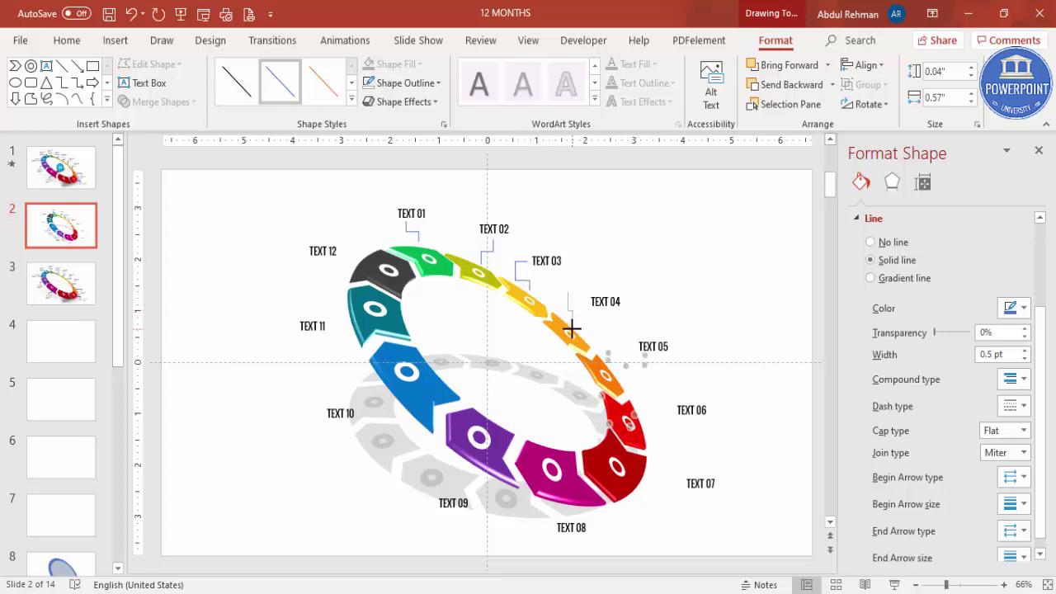
drag(567, 289, 614, 311)
key(ctrl+d)
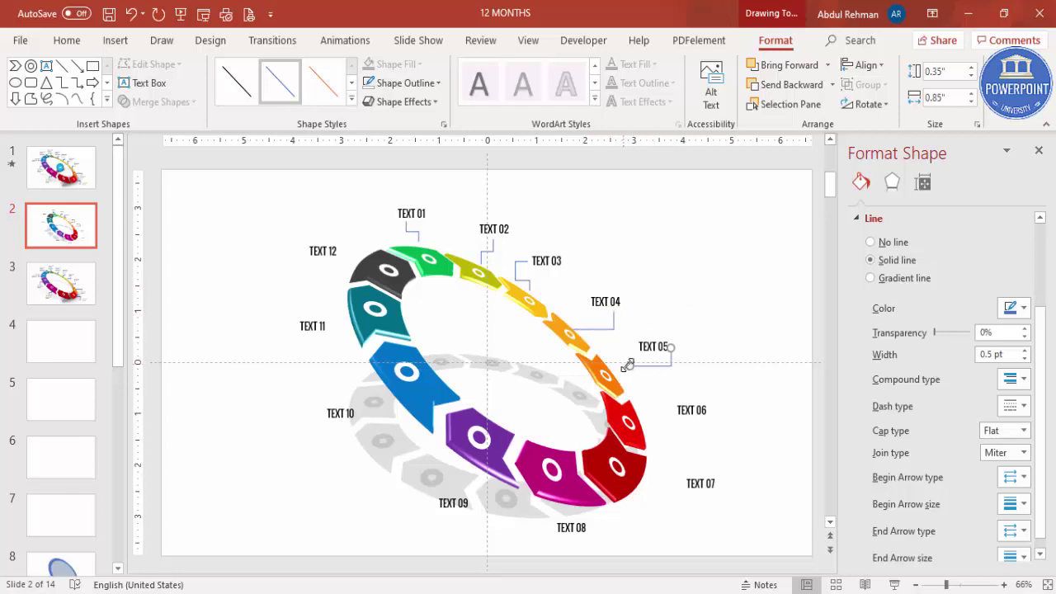
mouse_move(624, 363)
mouse_down()
mouse_move(616, 363)
mouse_move(667, 349)
mouse_move(634, 347)
mouse_up()
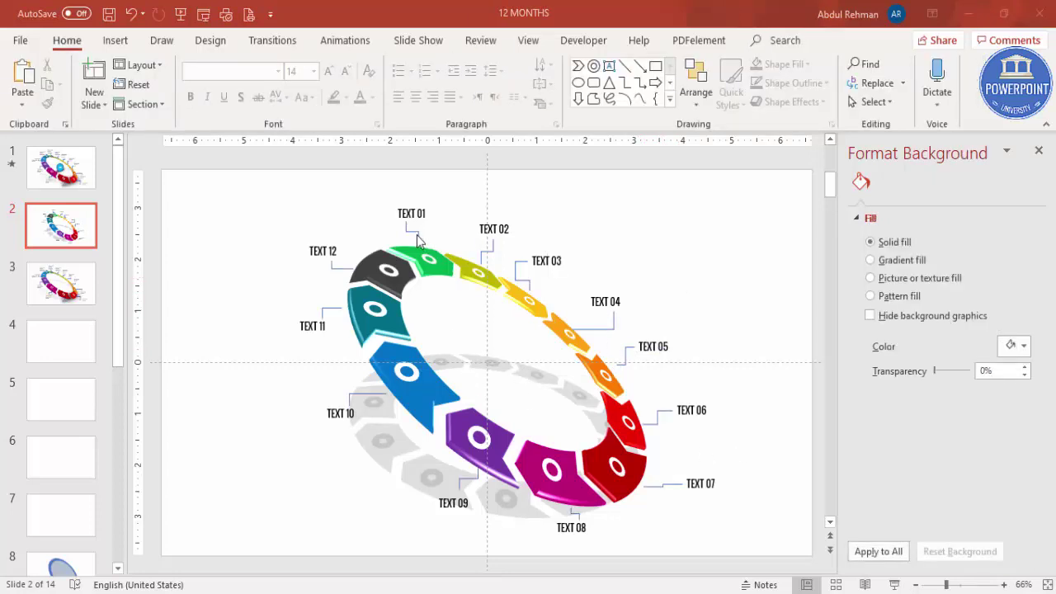
Draw a circle in the ring's centre, filled light blue with no outline
click(116, 41)
click(241, 110)
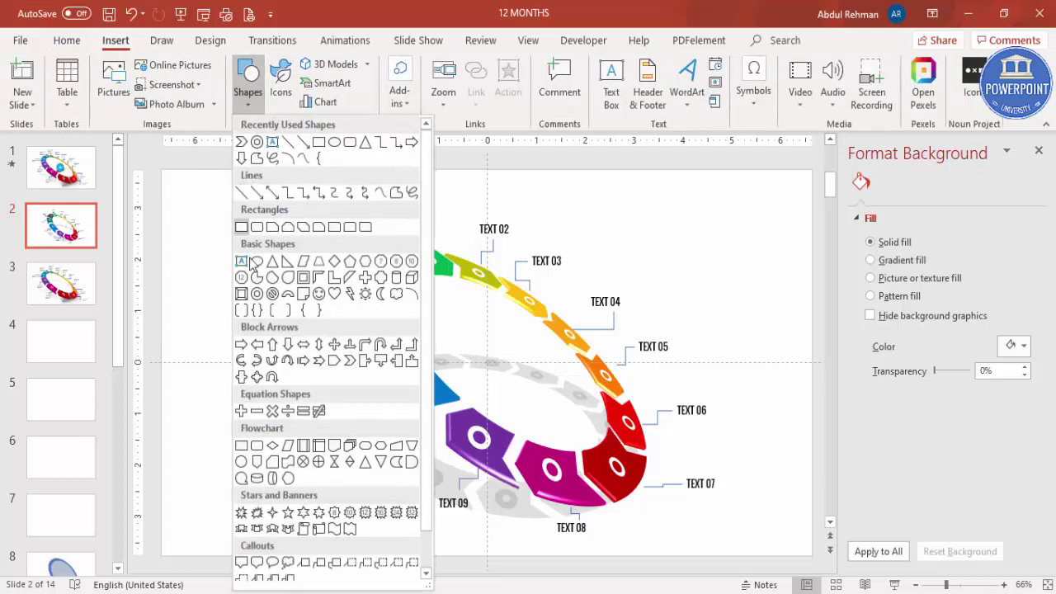
click(257, 263)
drag(472, 328, 524, 398)
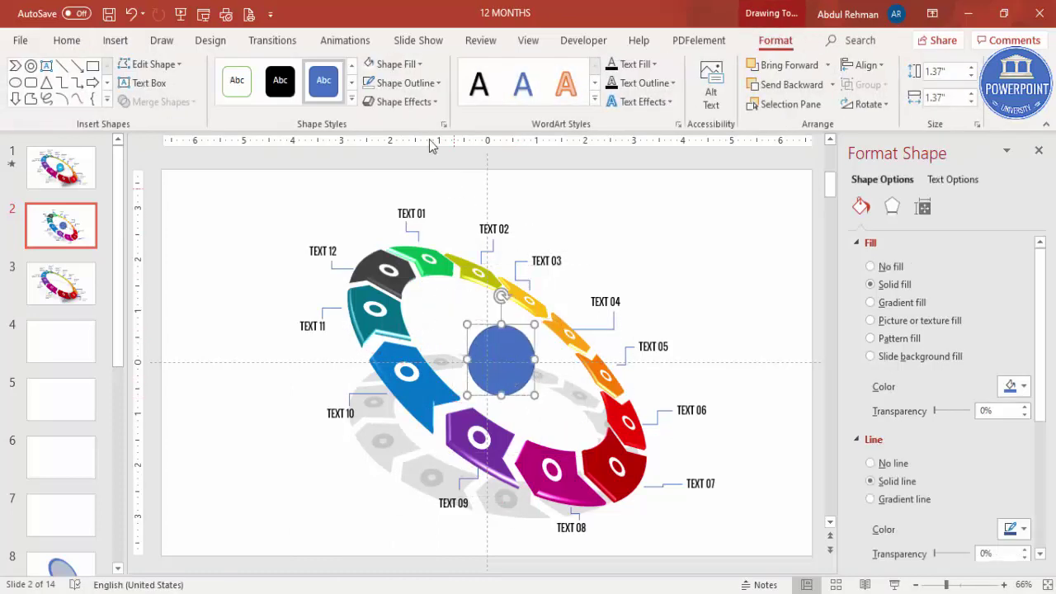
click(394, 64)
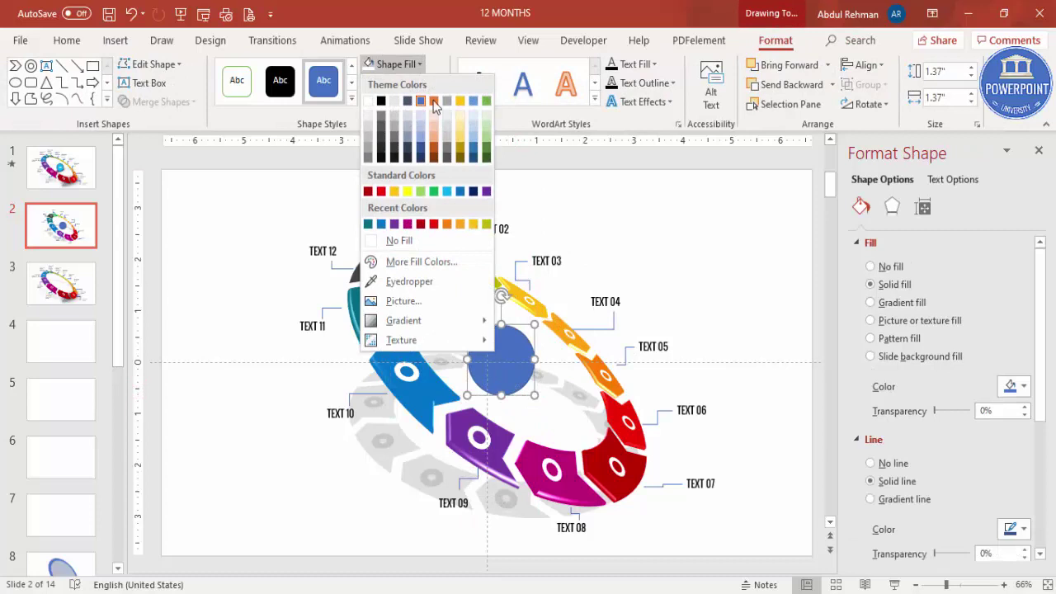
click(445, 193)
click(408, 84)
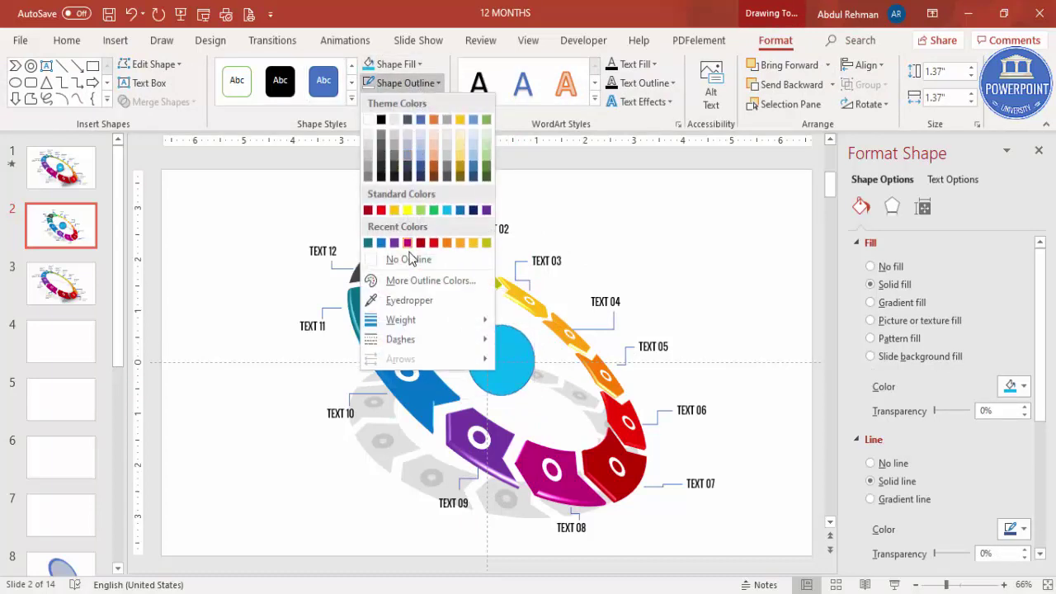
click(410, 258)
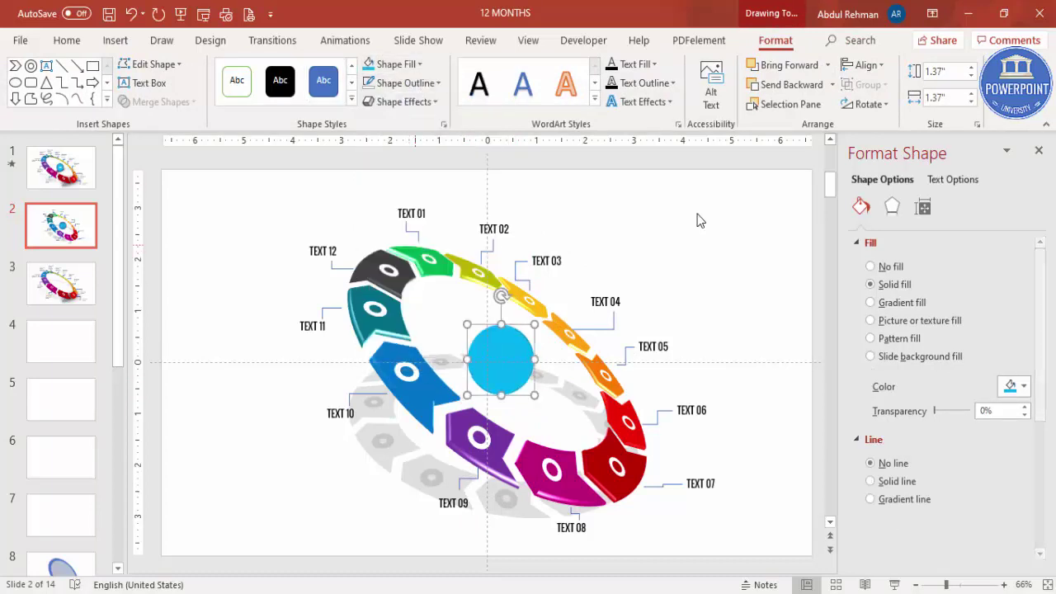
Give the circle an Inside Center inner shadow with blur raised to 47 pt
click(893, 207)
click(970, 247)
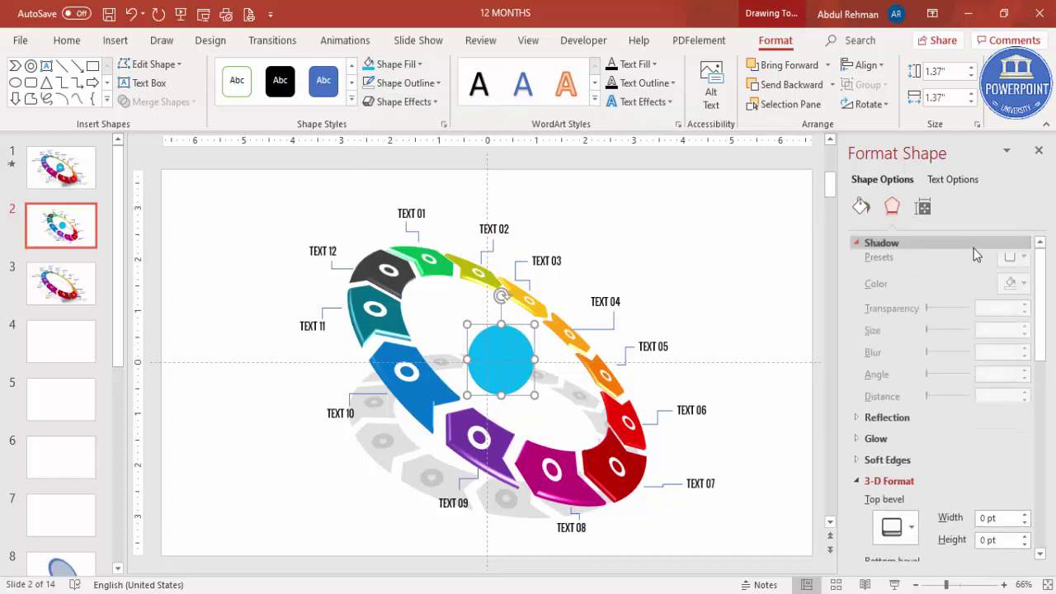
click(1014, 264)
scroll(1053, 453, down, 3)
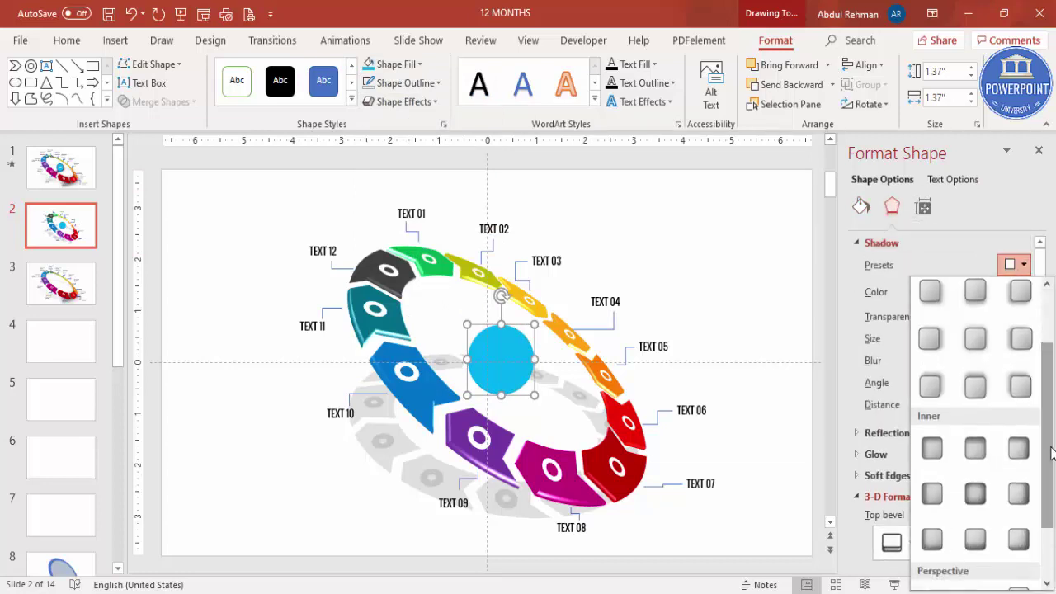
click(973, 497)
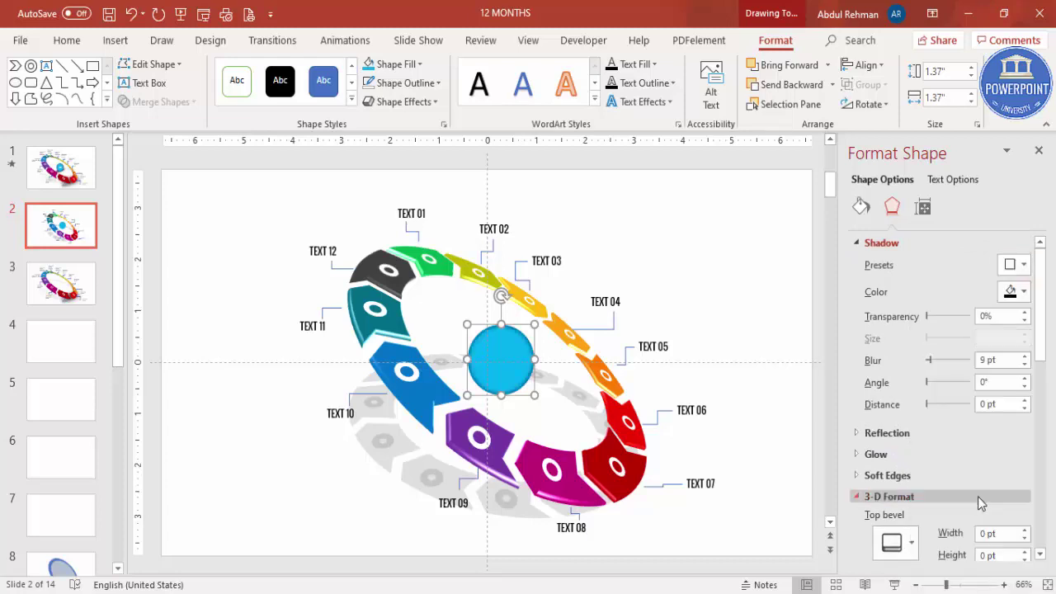
drag(1026, 360, 1025, 360)
drag(513, 359, 510, 353)
click(670, 233)
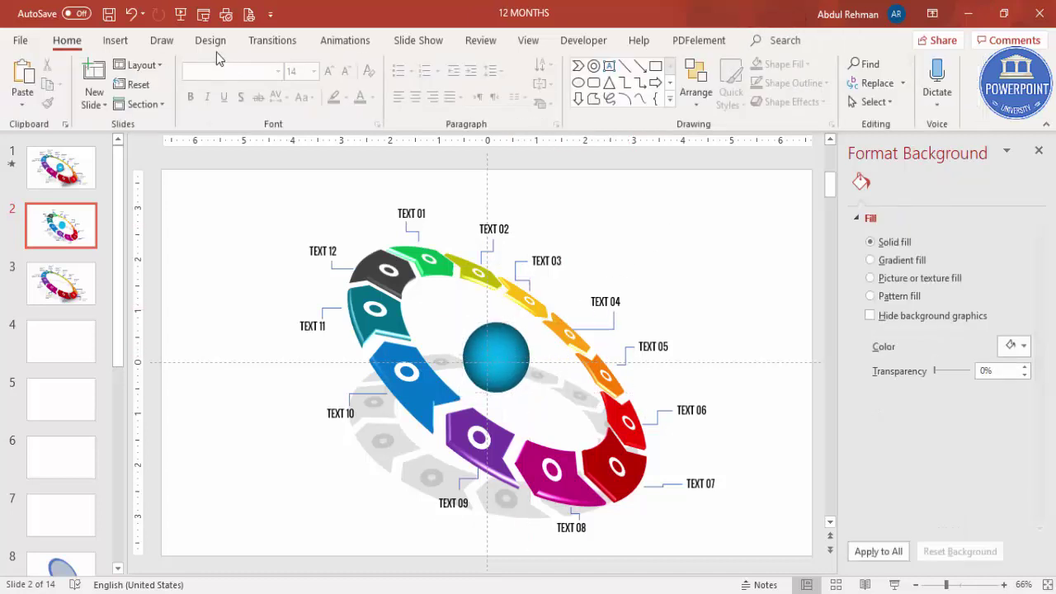
Add a 'LOGO' text box, narrow it, and move it onto the central sphere
click(116, 41)
click(611, 83)
drag(653, 244, 742, 258)
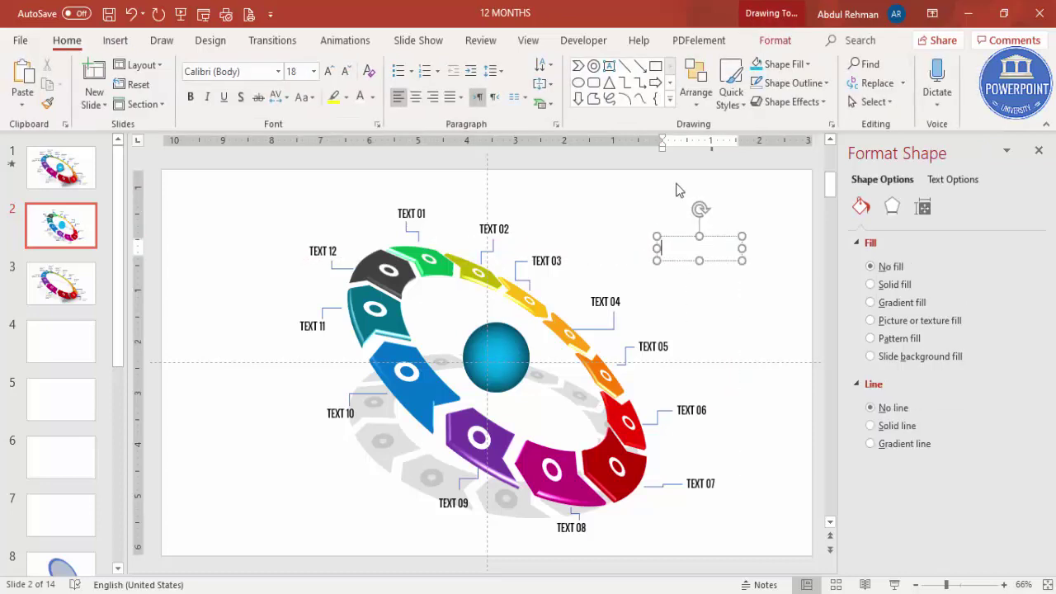
text(LOGO)
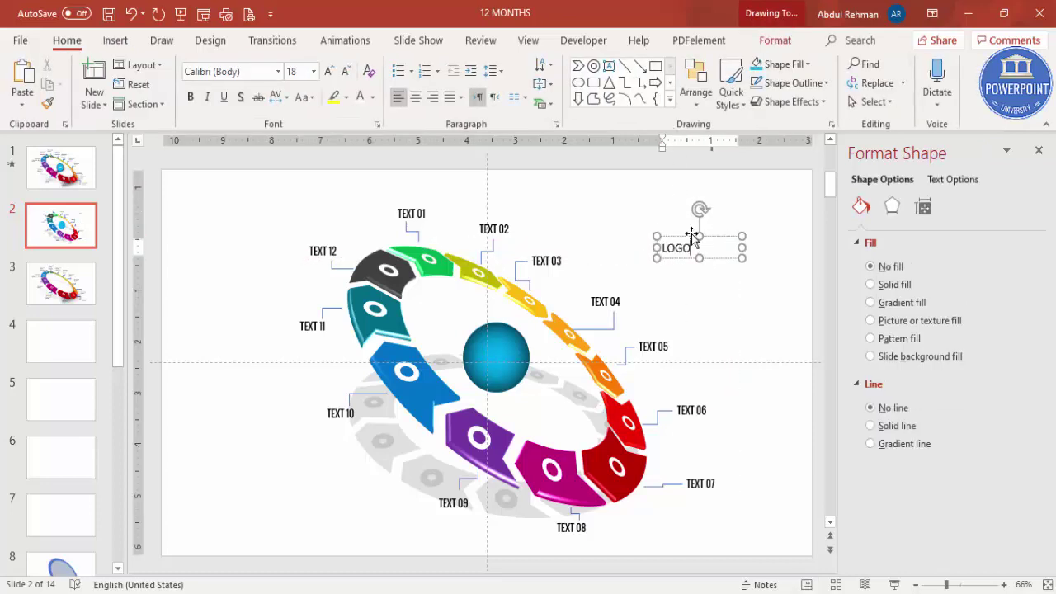
drag(737, 249, 572, 352)
drag(528, 348, 528, 348)
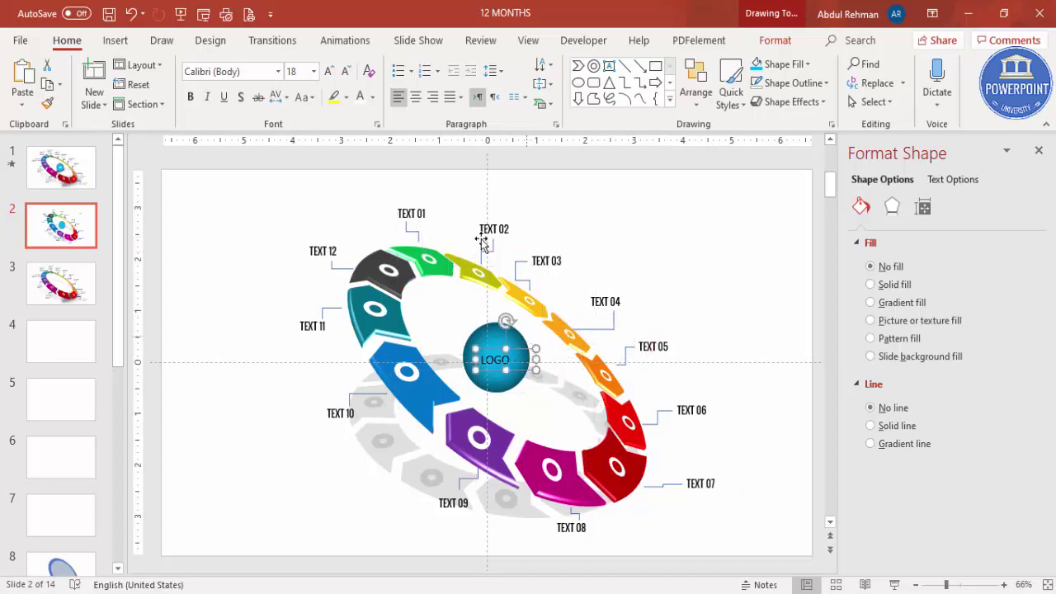
Make the LOGO label centred, bold and 20 pt
click(415, 97)
click(190, 97)
click(326, 71)
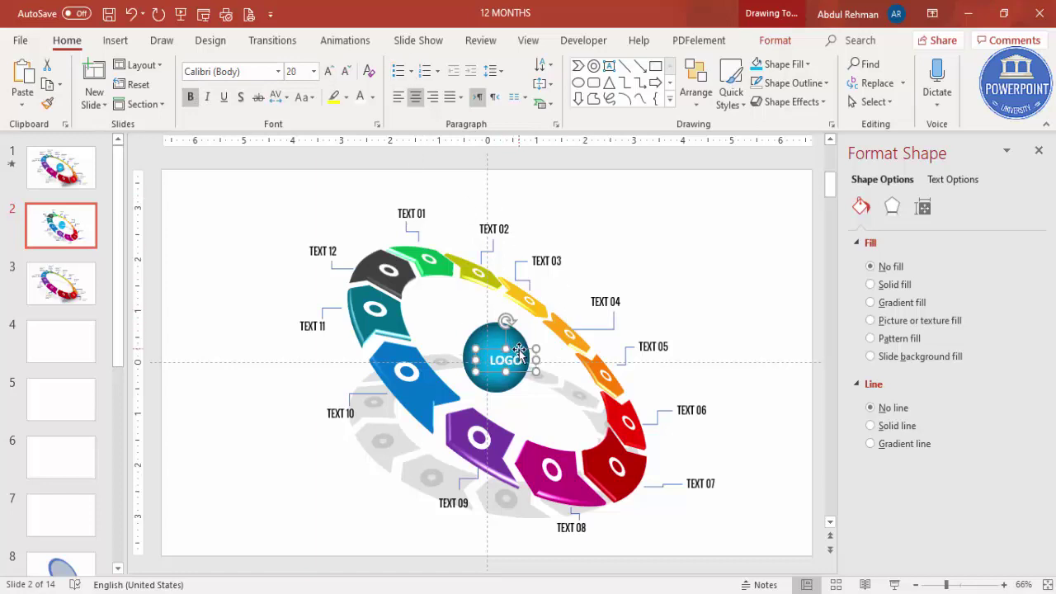